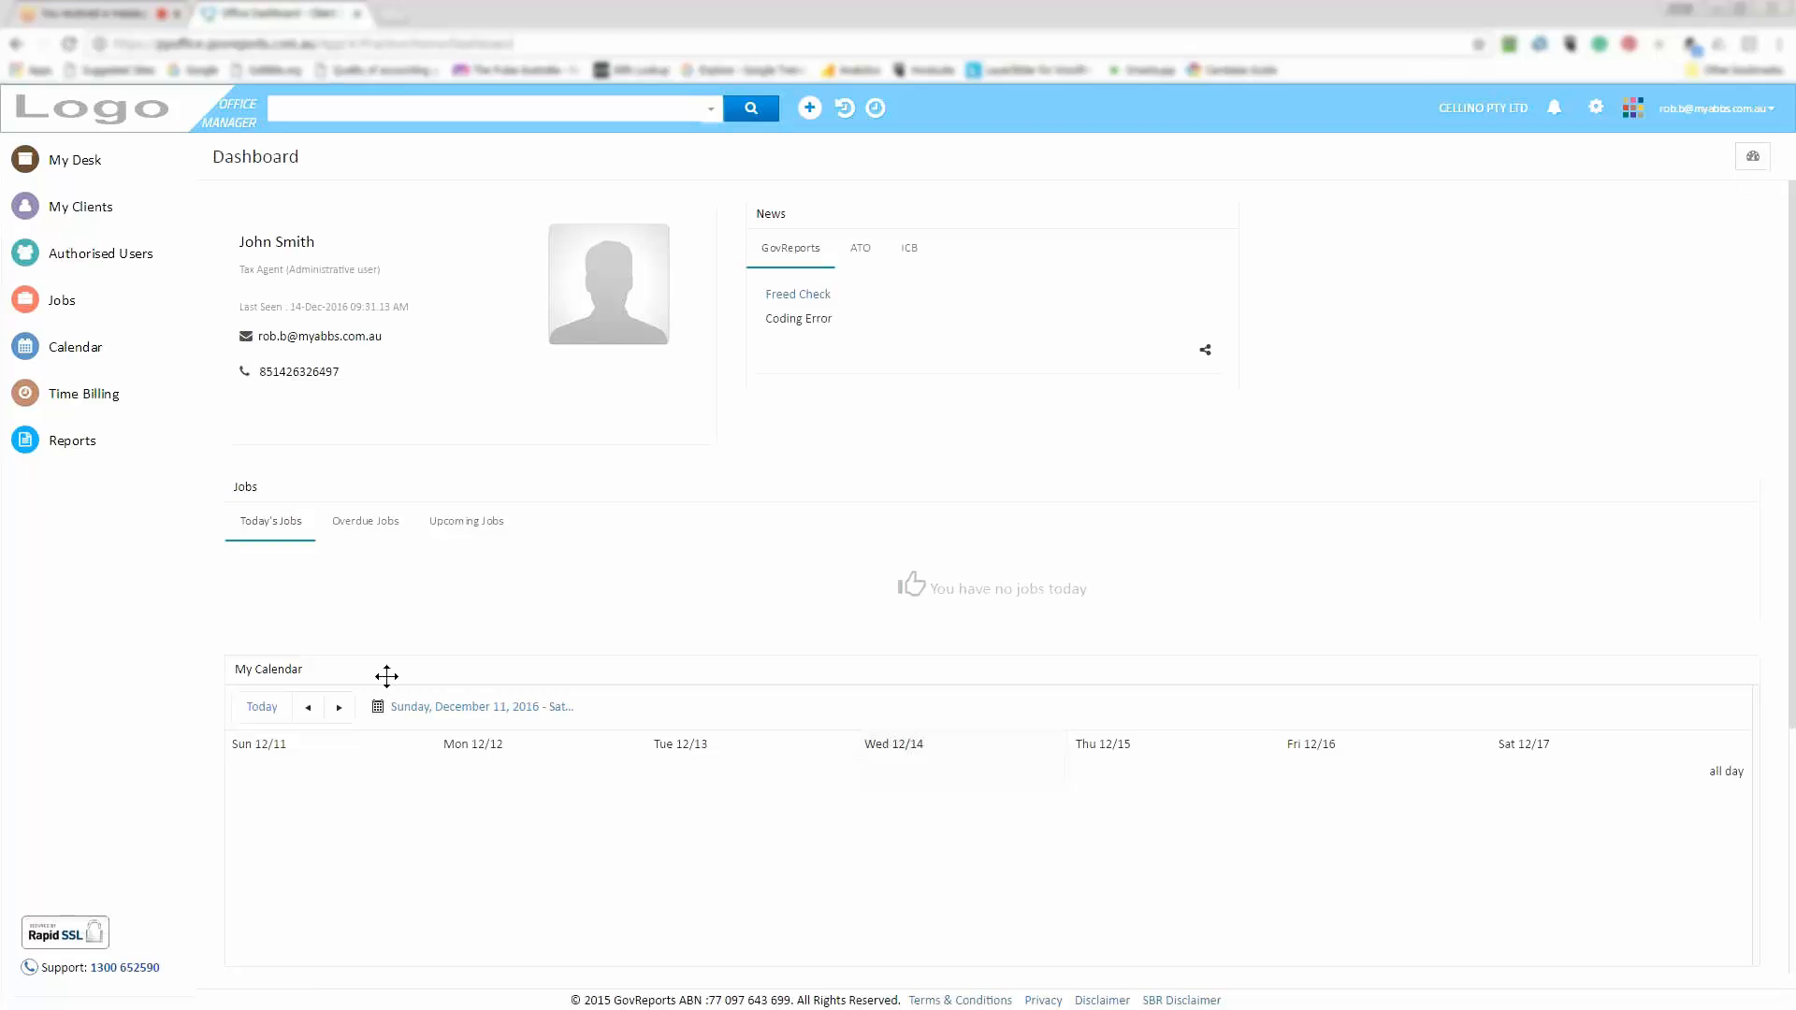
# Return to the practice manager dashboard and open the My Clients list
pyautogui.click(92, 14)
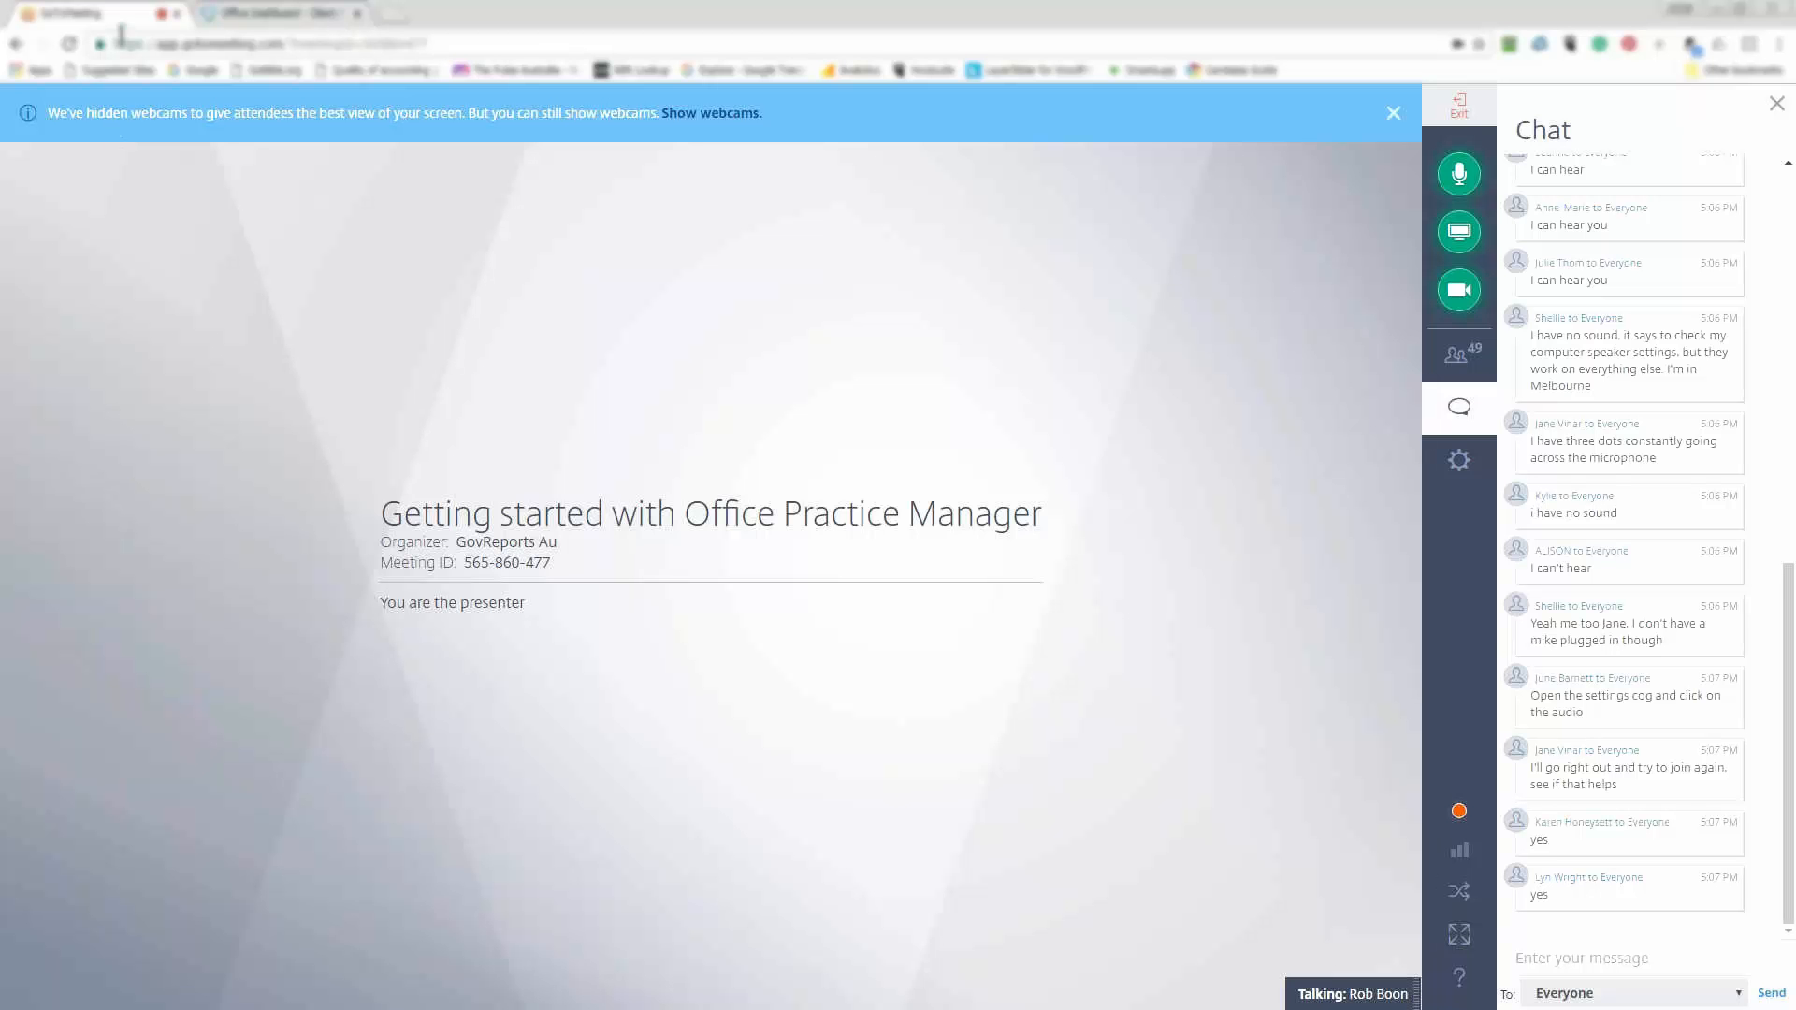
pyautogui.click(271, 13)
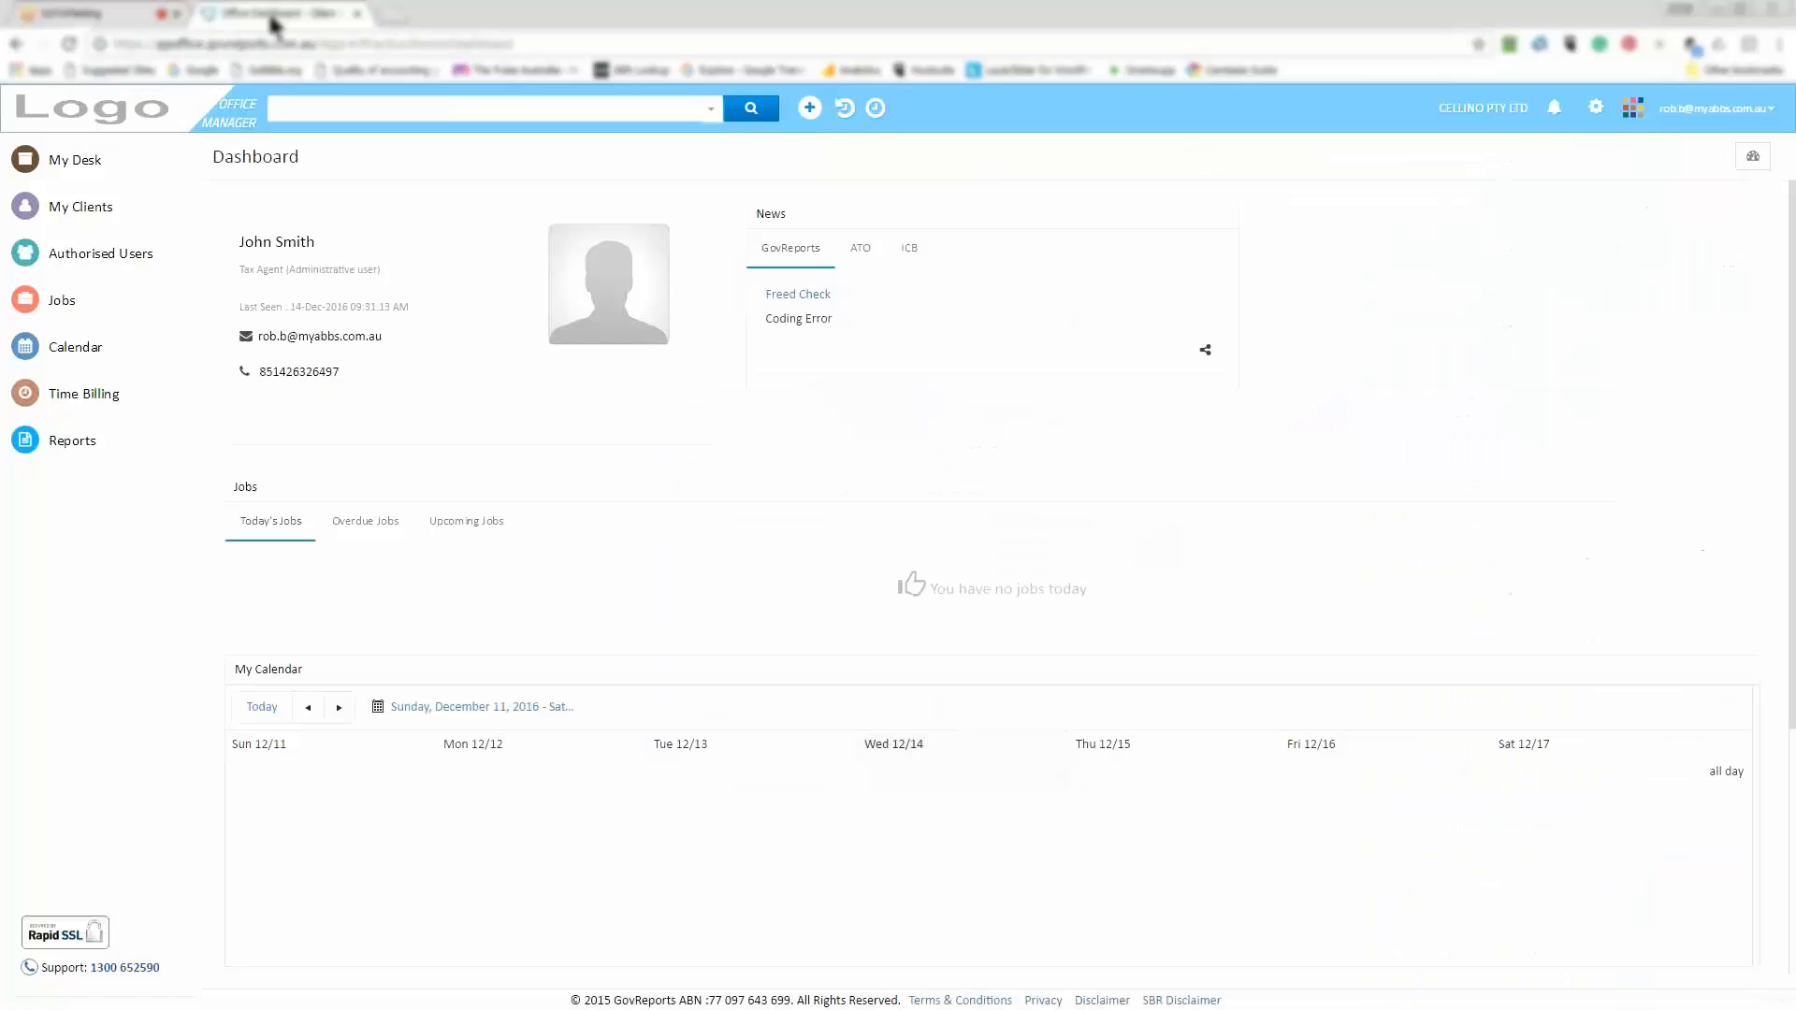
pyautogui.click(70, 211)
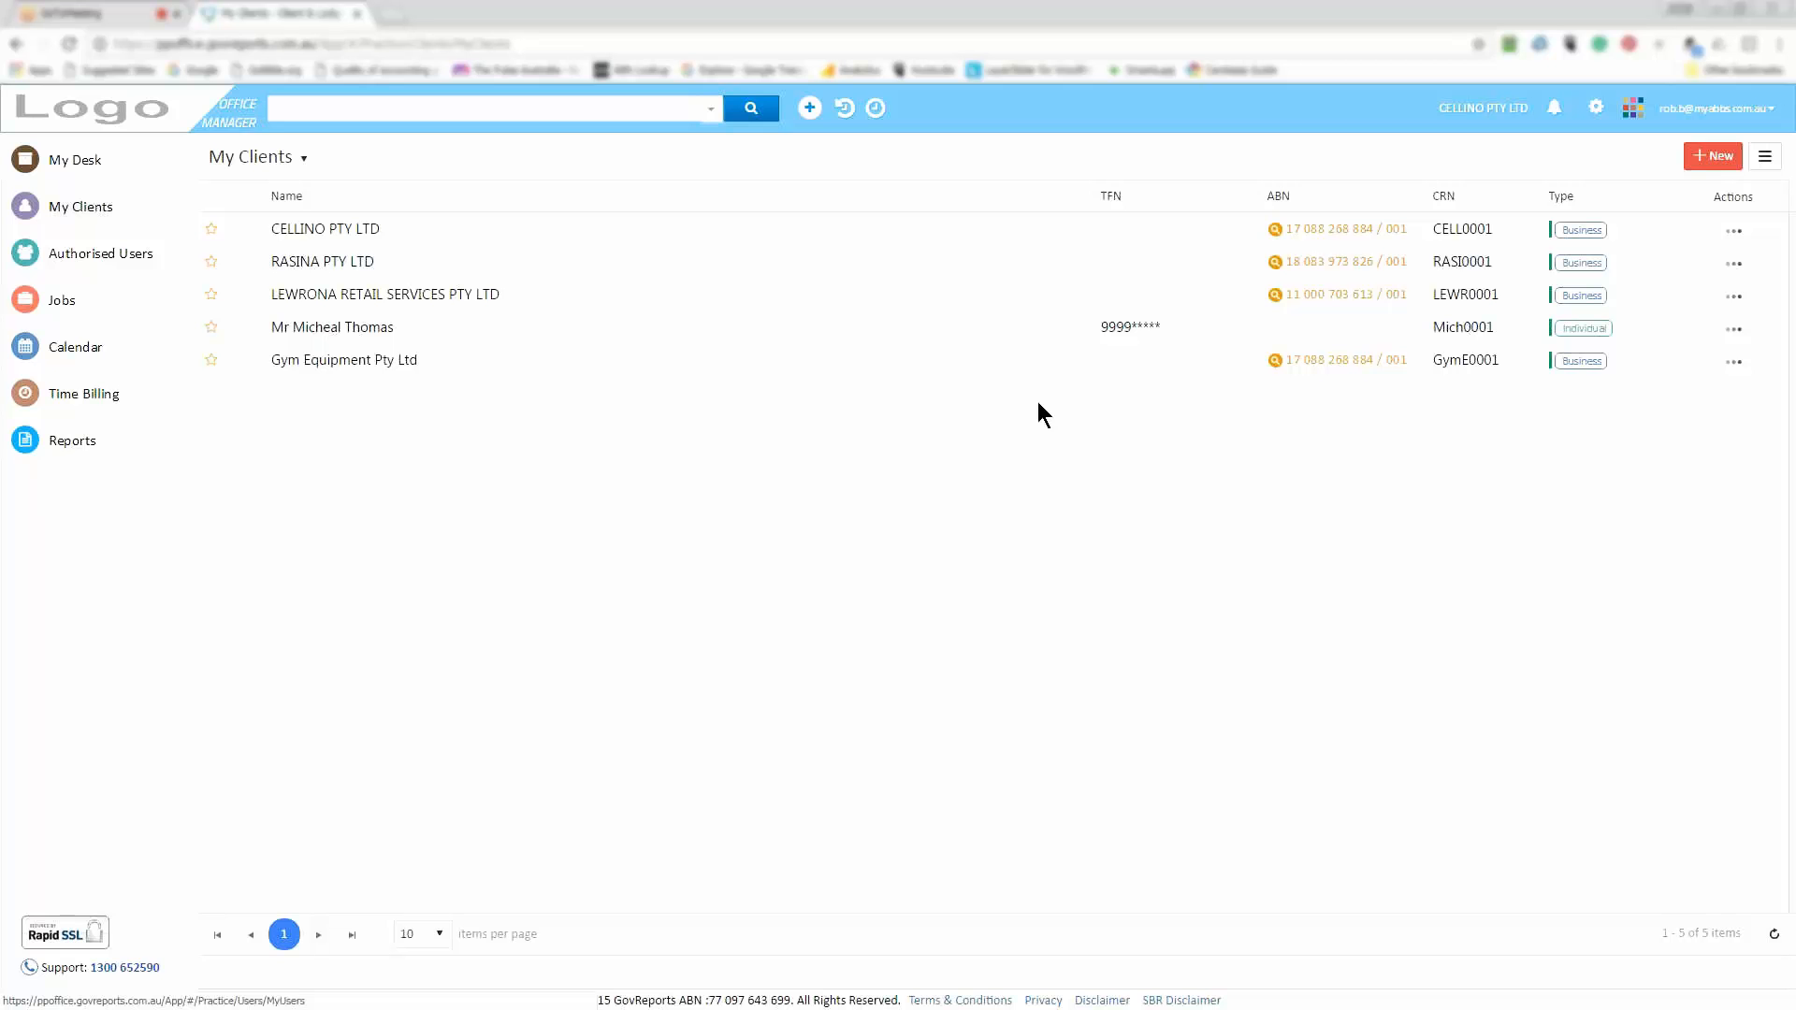
# Start a new client, look over the Organisation Type and Business Structure choices, and close it unsaved
pyautogui.click(1718, 166)
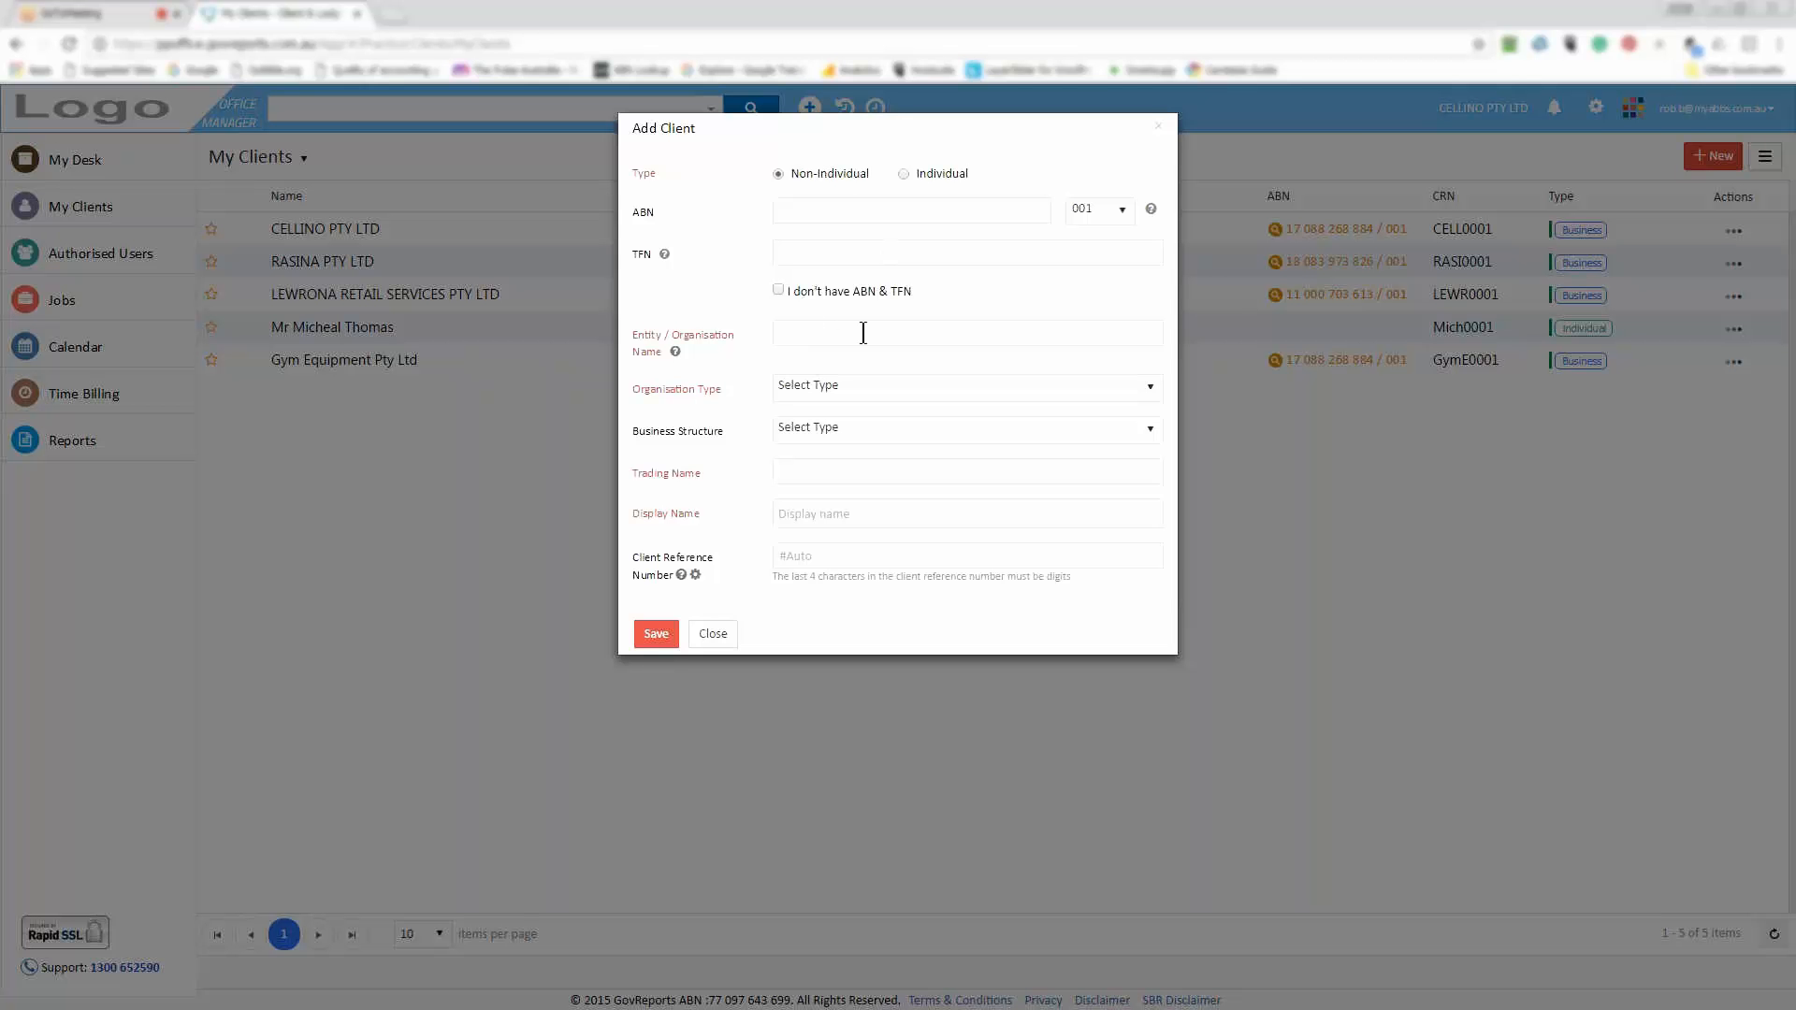
pyautogui.click(1151, 393)
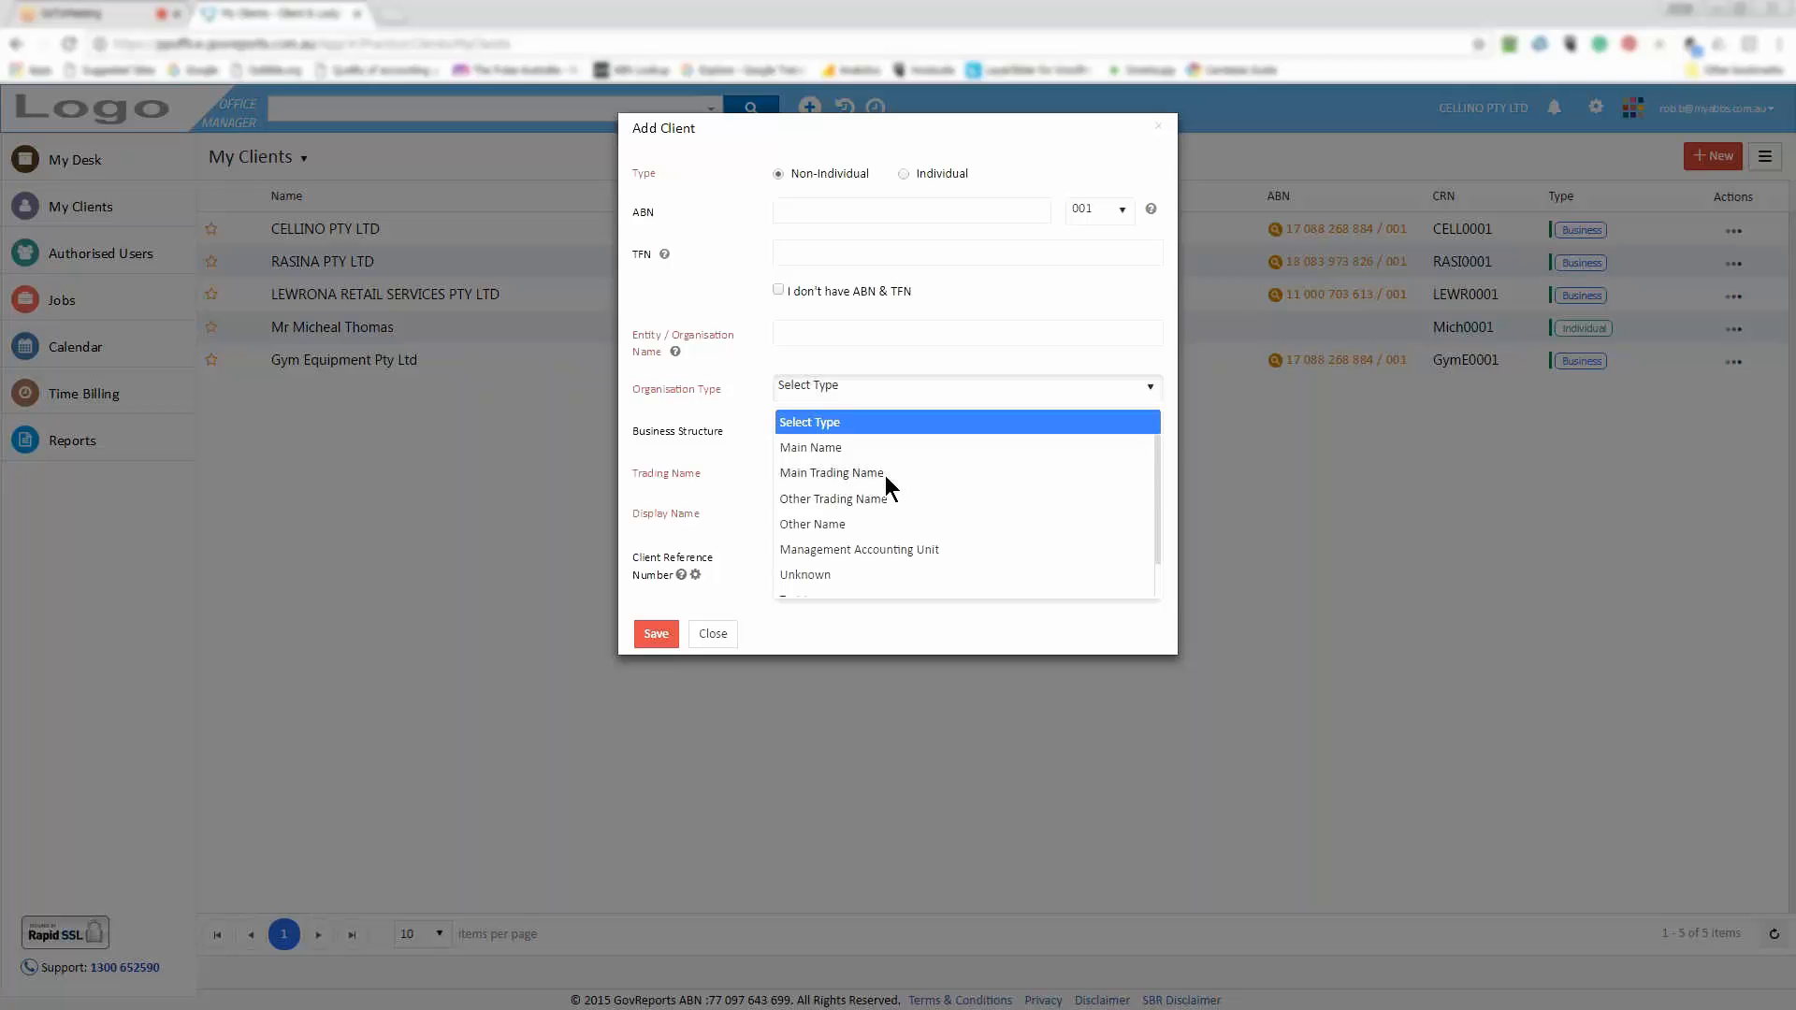
pyautogui.click(1147, 367)
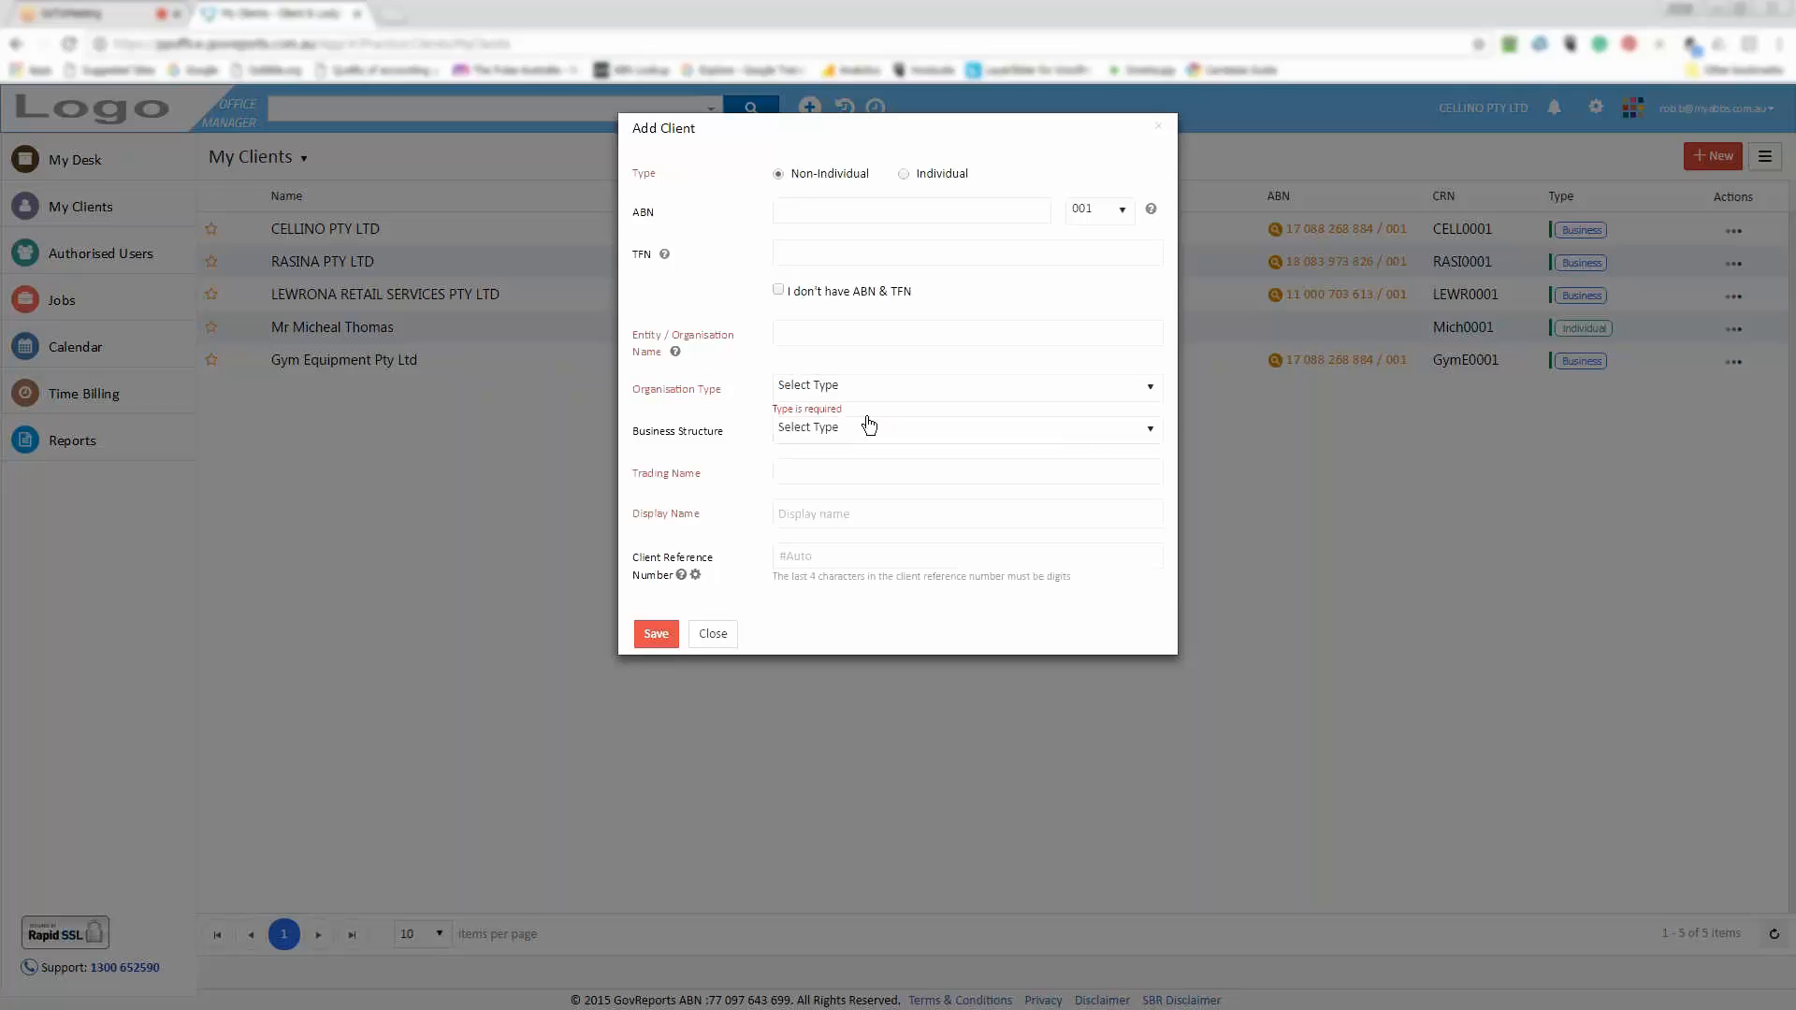
pyautogui.click(1148, 436)
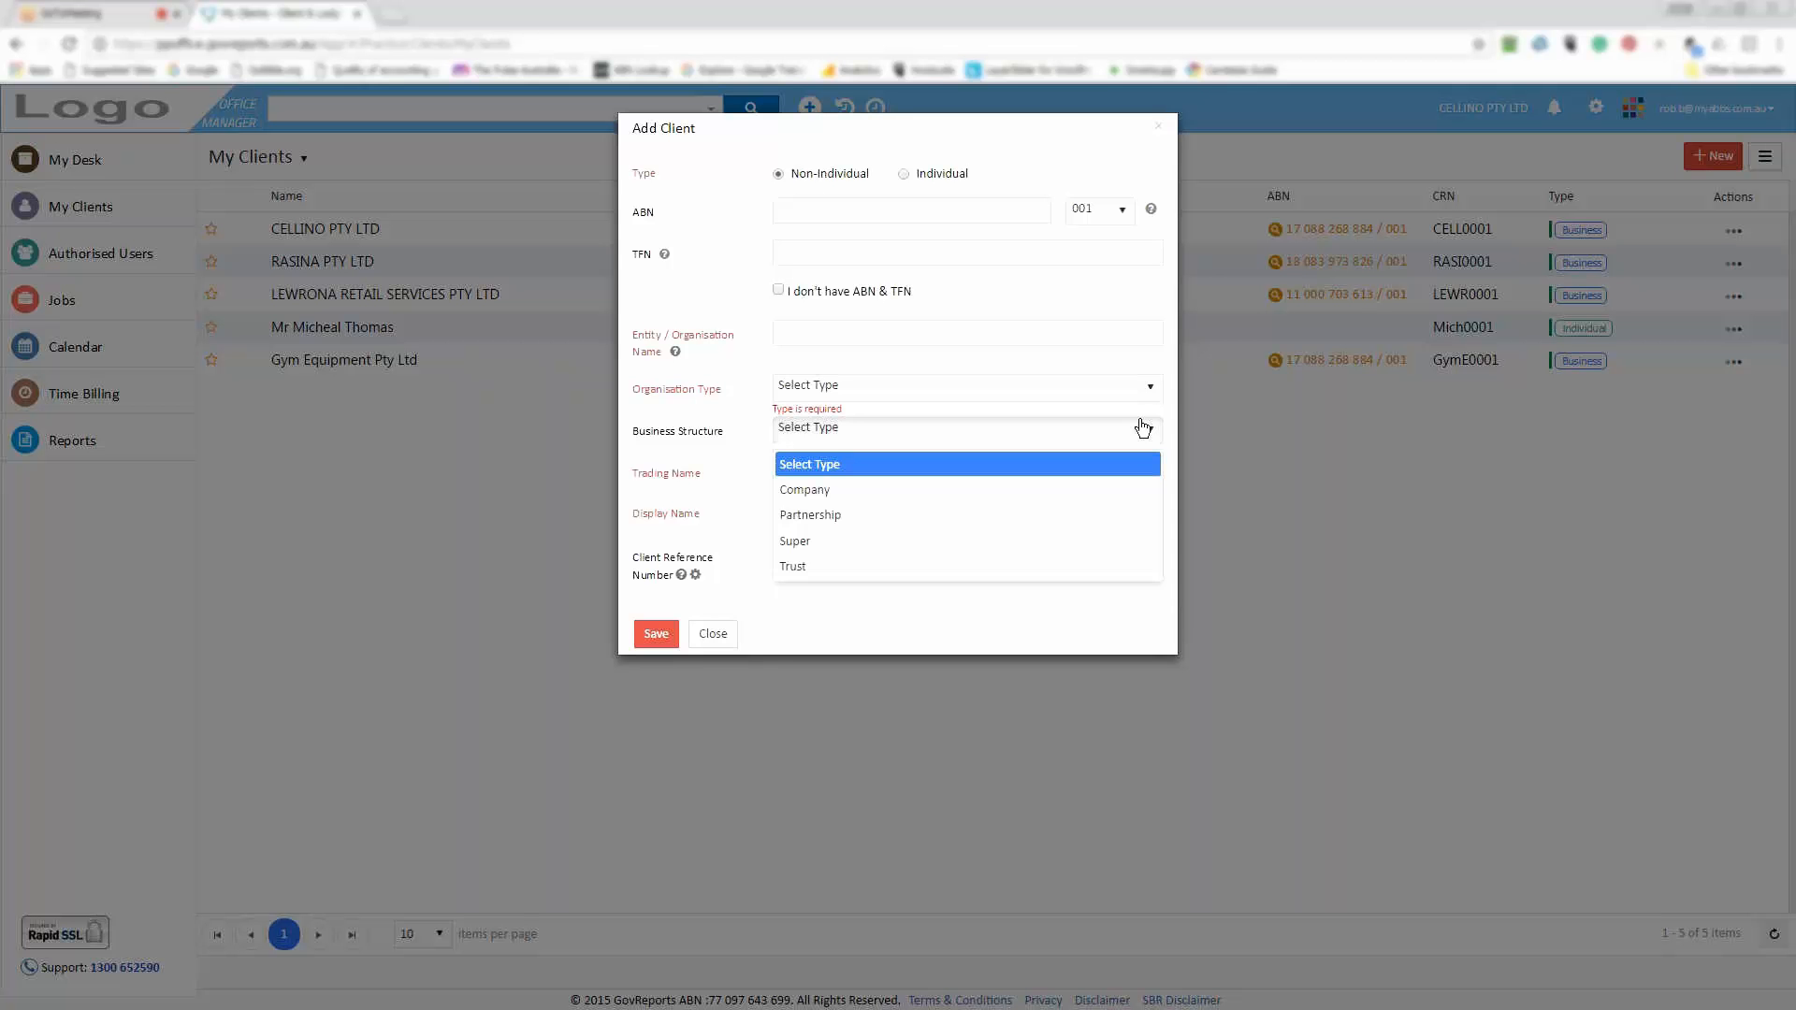
pyautogui.click(749, 452)
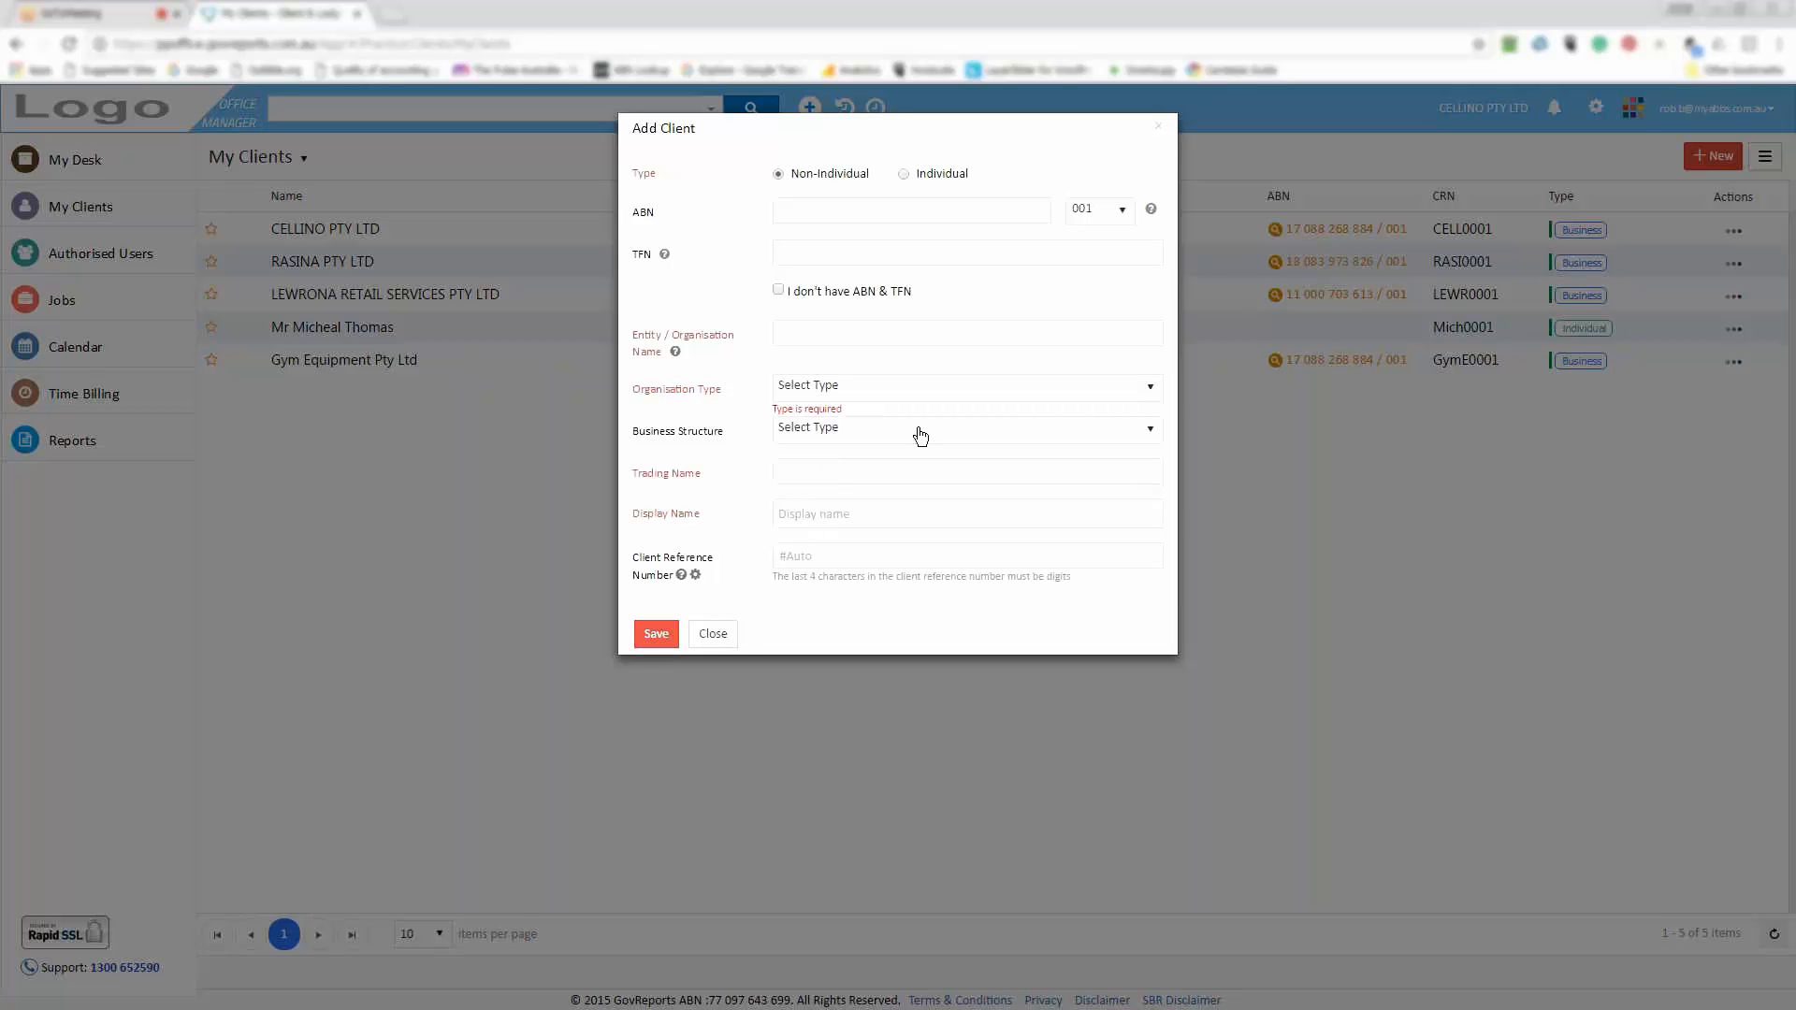
pyautogui.click(713, 635)
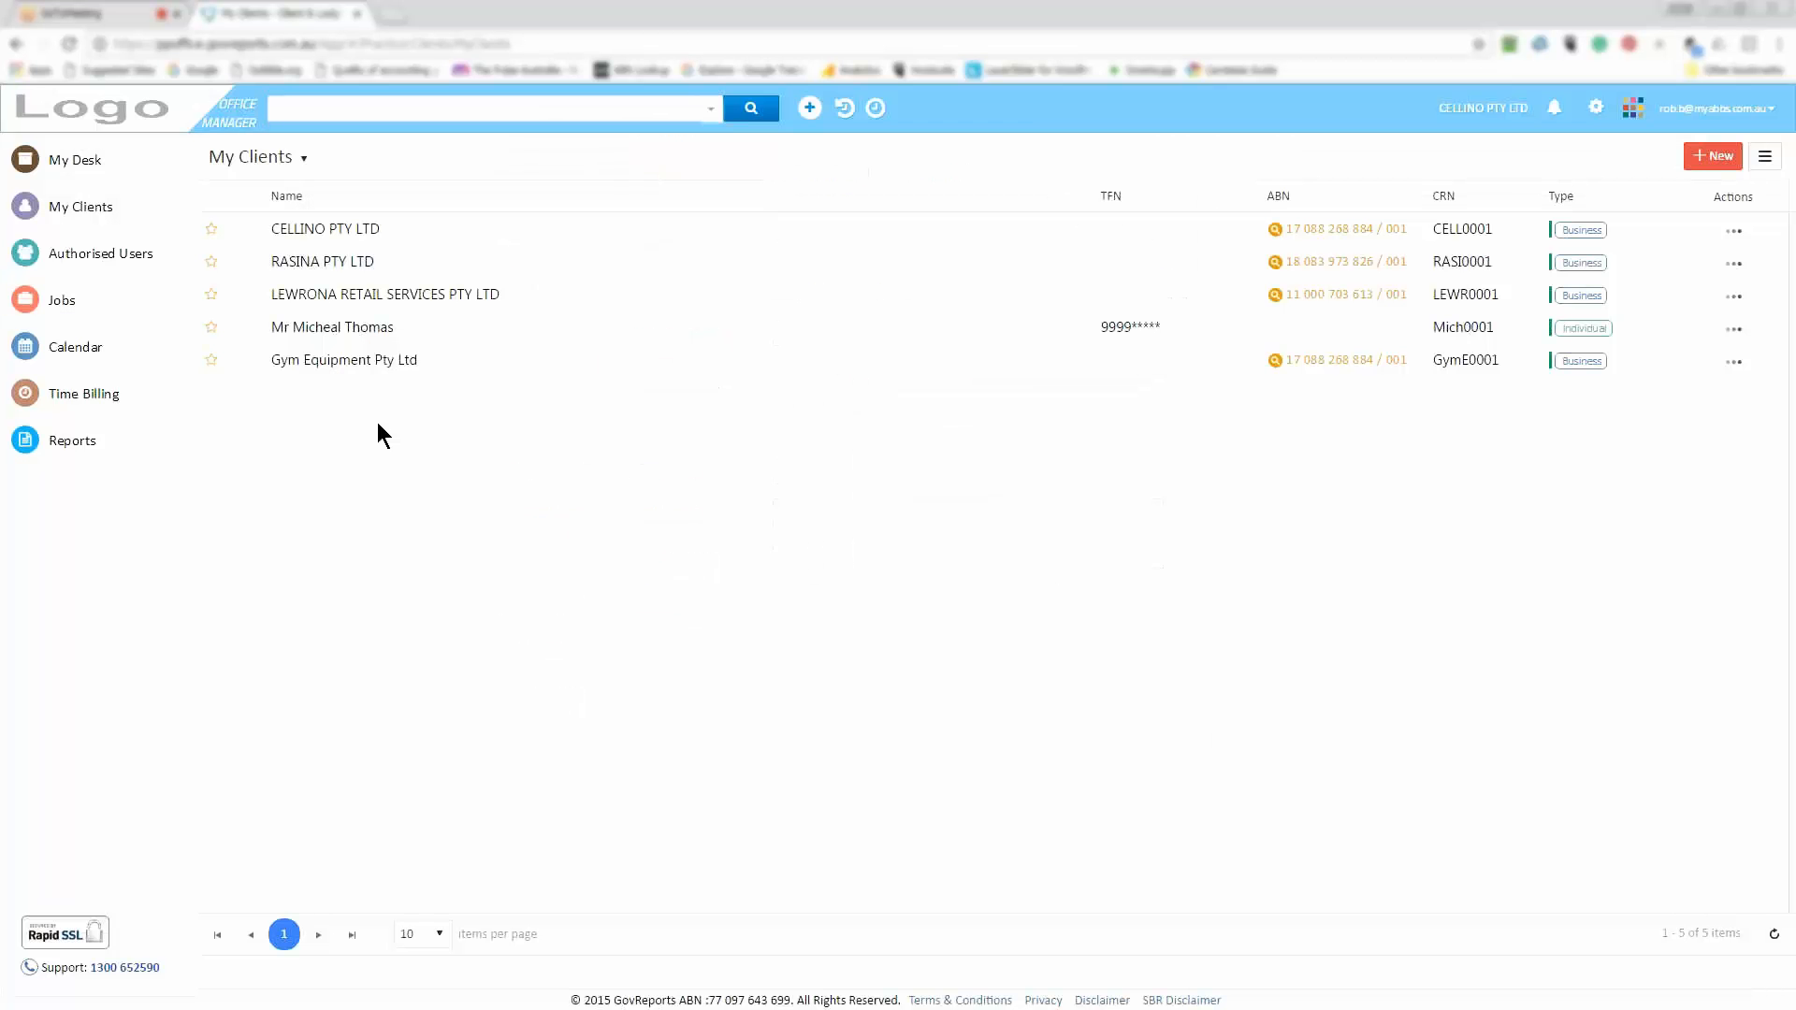
# Open Gym Equipment Pty Ltd's client details from the client list
pyautogui.click(321, 362)
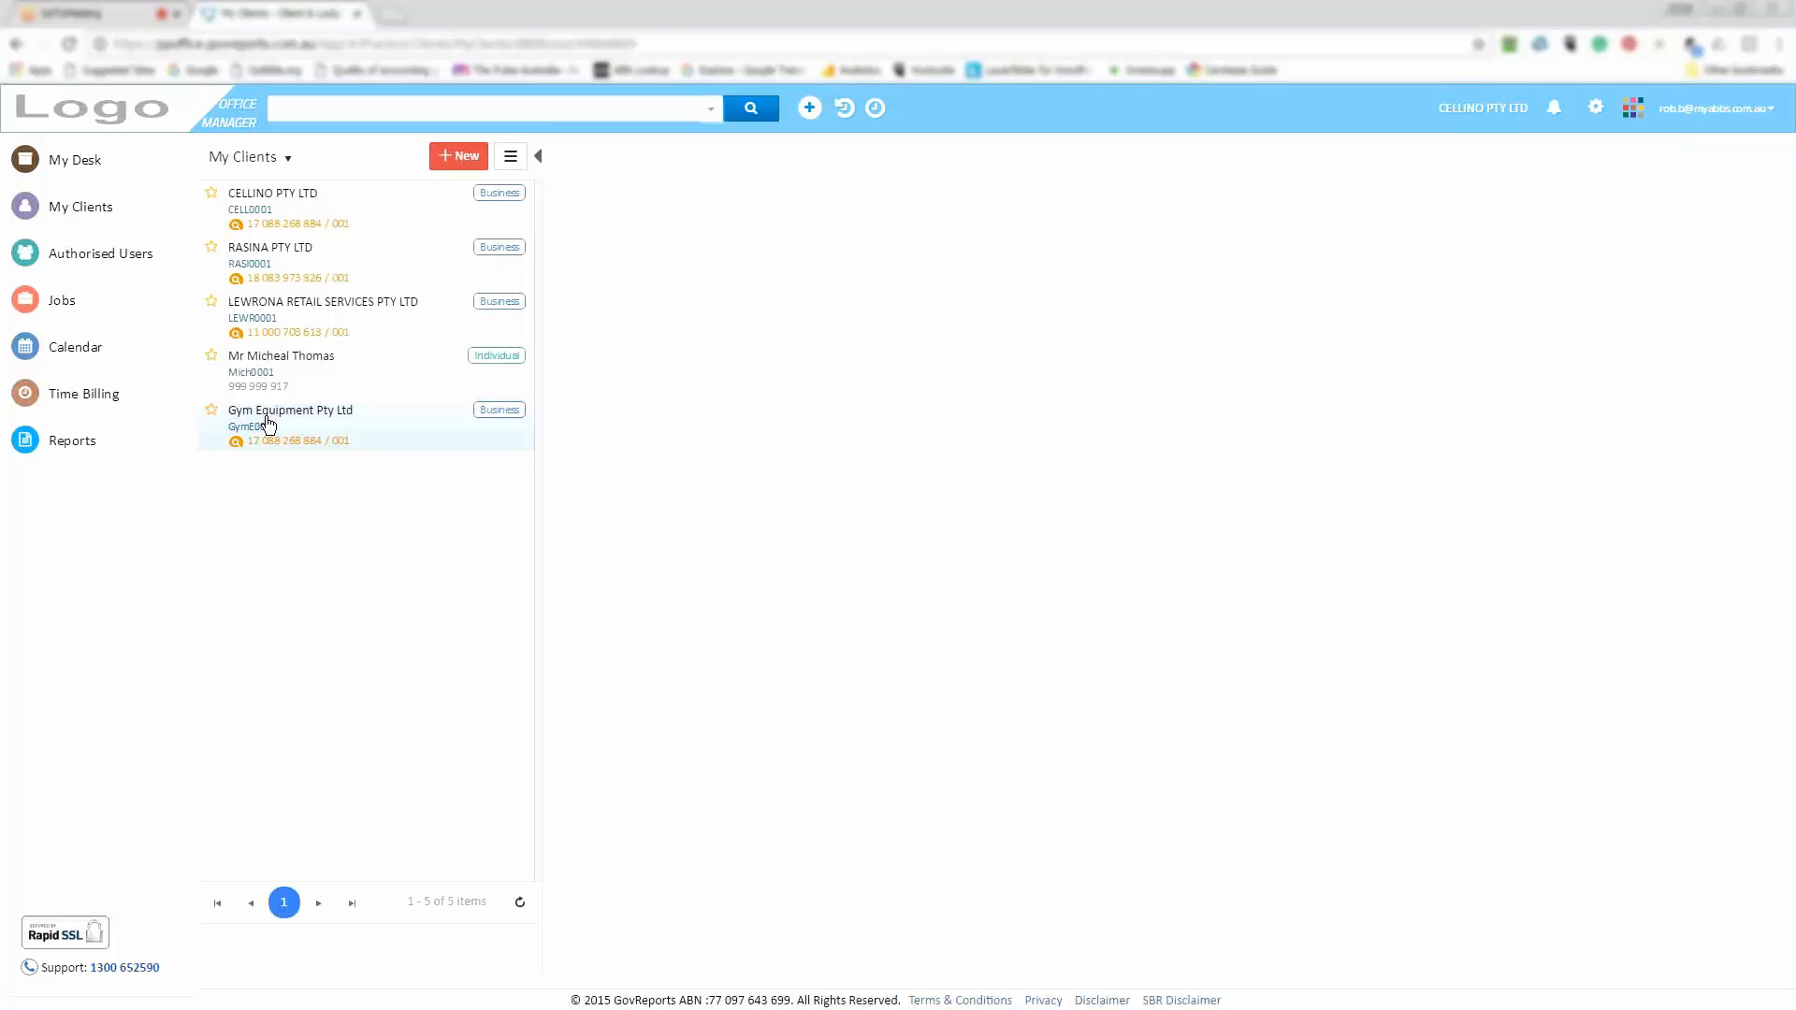
pyautogui.click(268, 424)
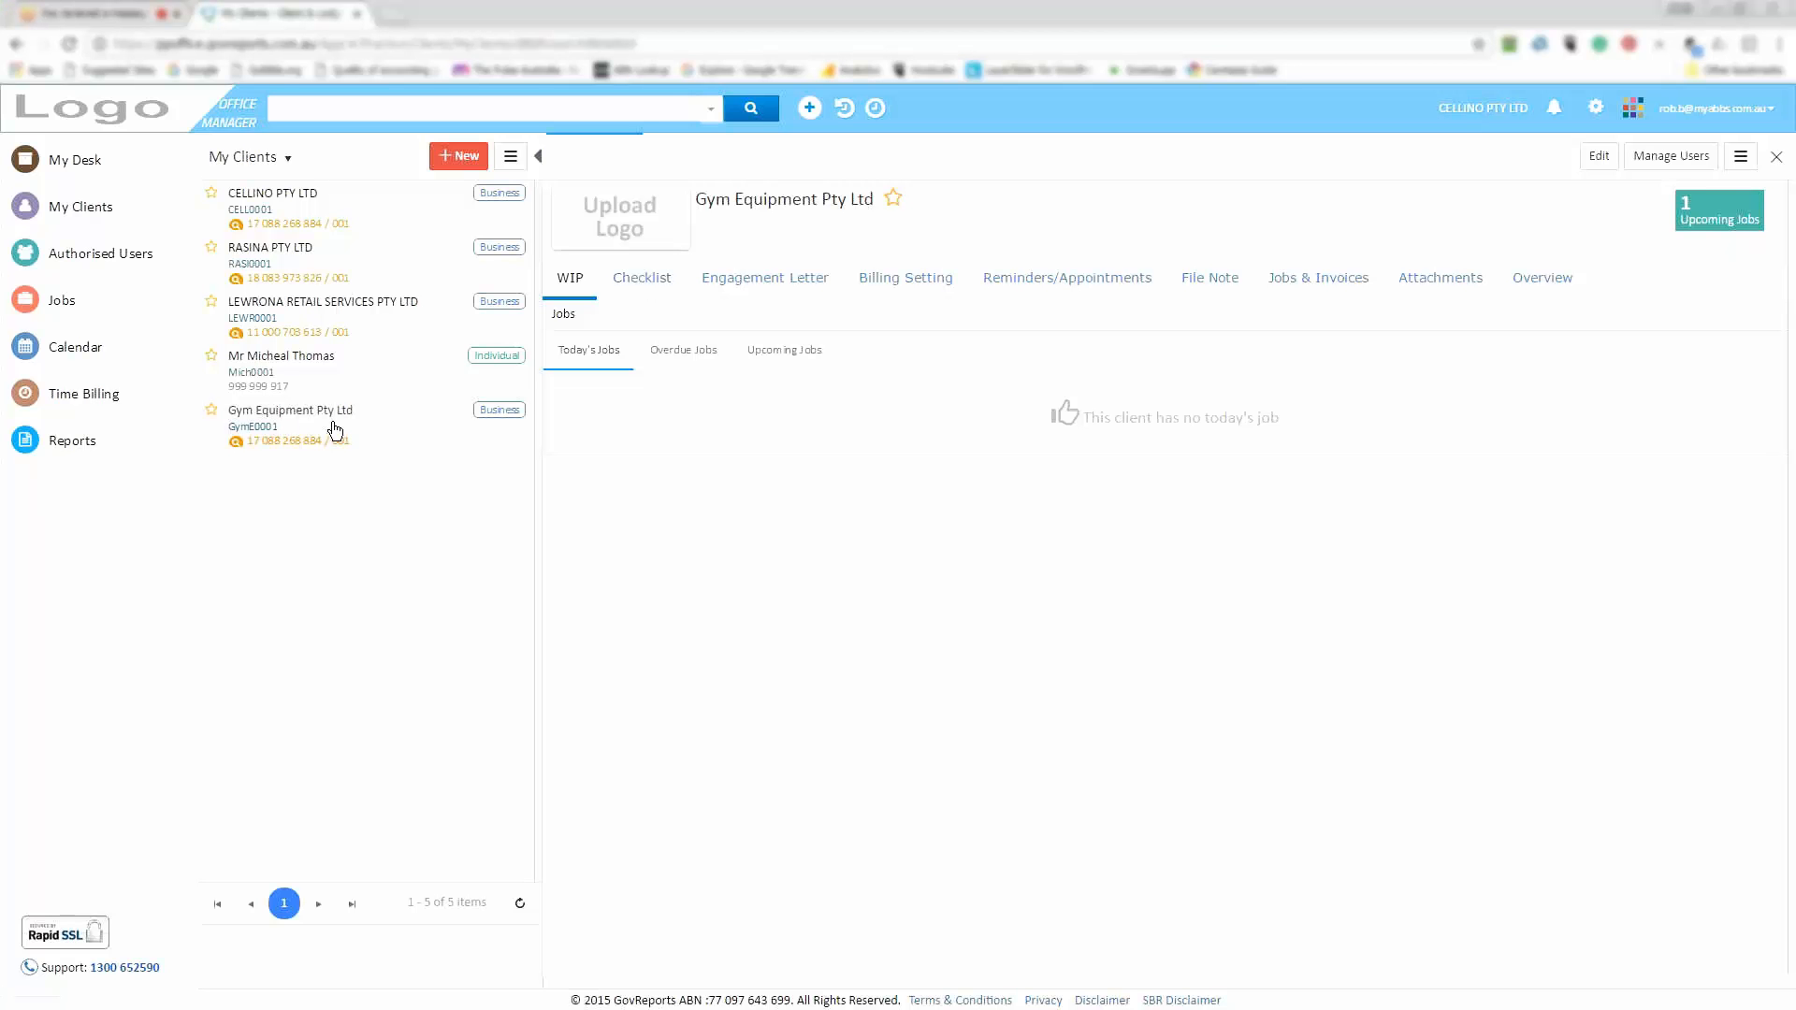
# Show Gym Equipment's Checklist tab and look down its Section A services
pyautogui.click(645, 288)
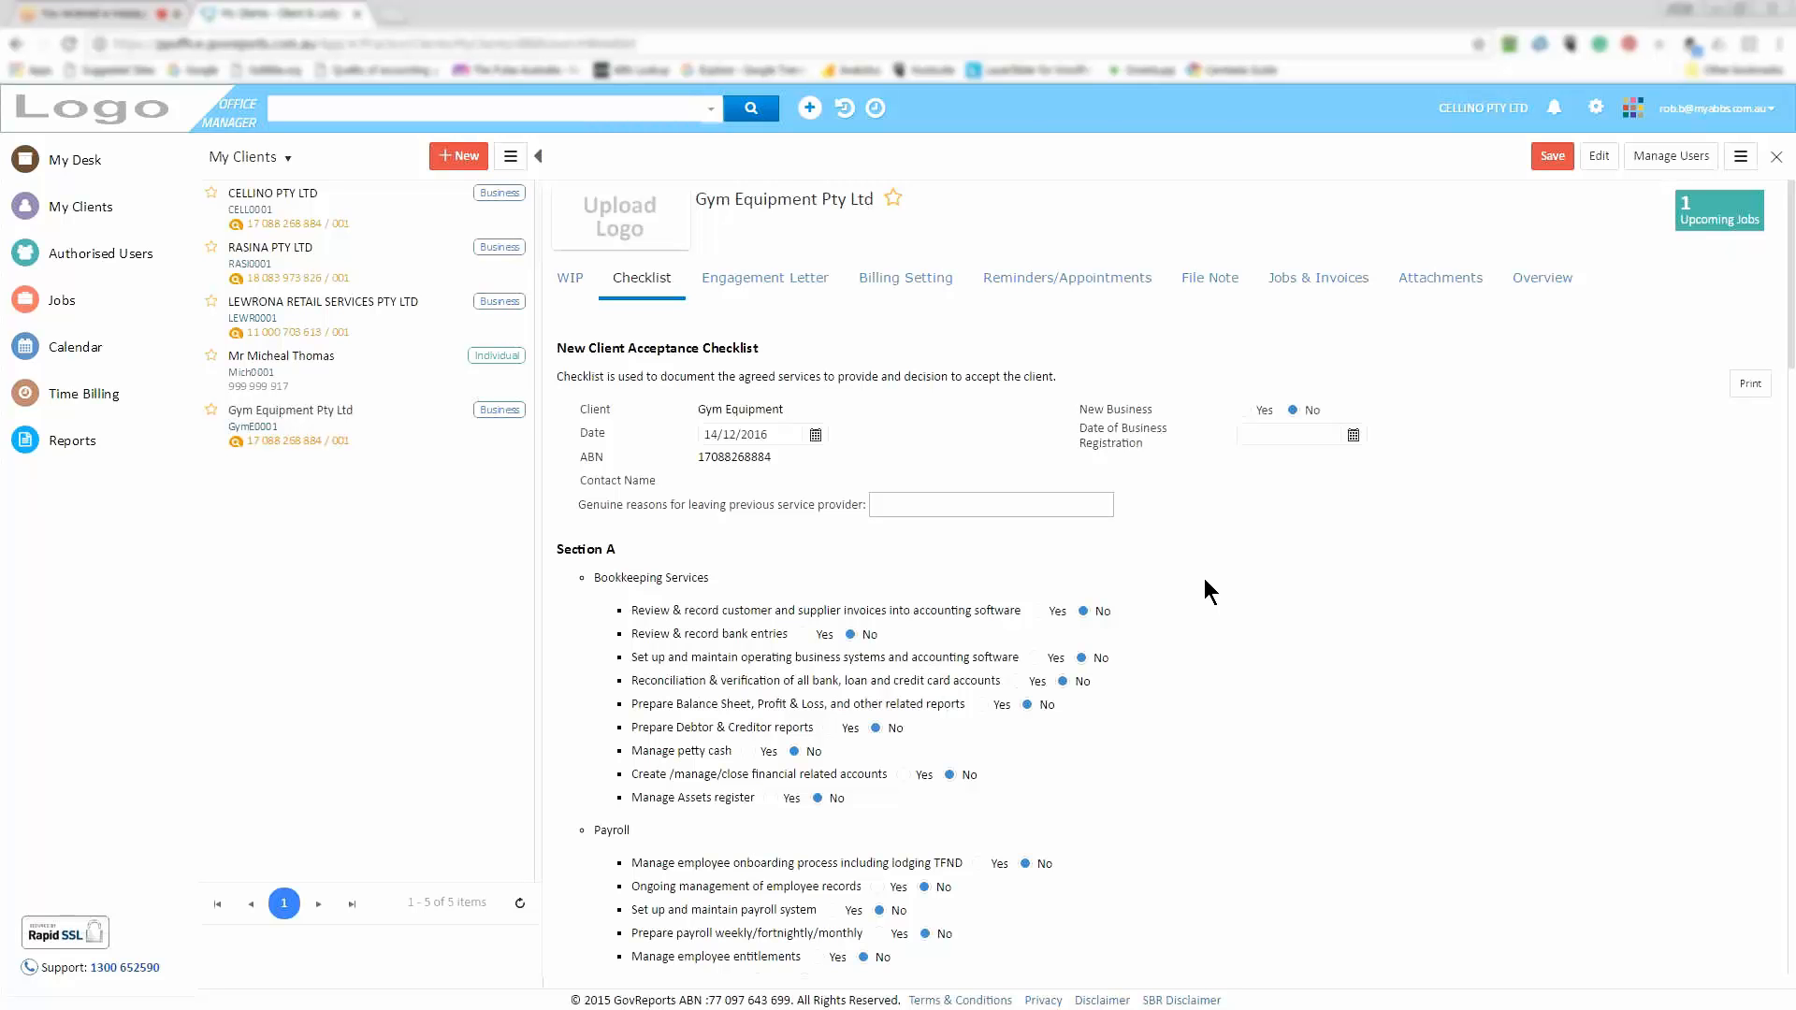
pyautogui.scroll(-2, 1205, 581)
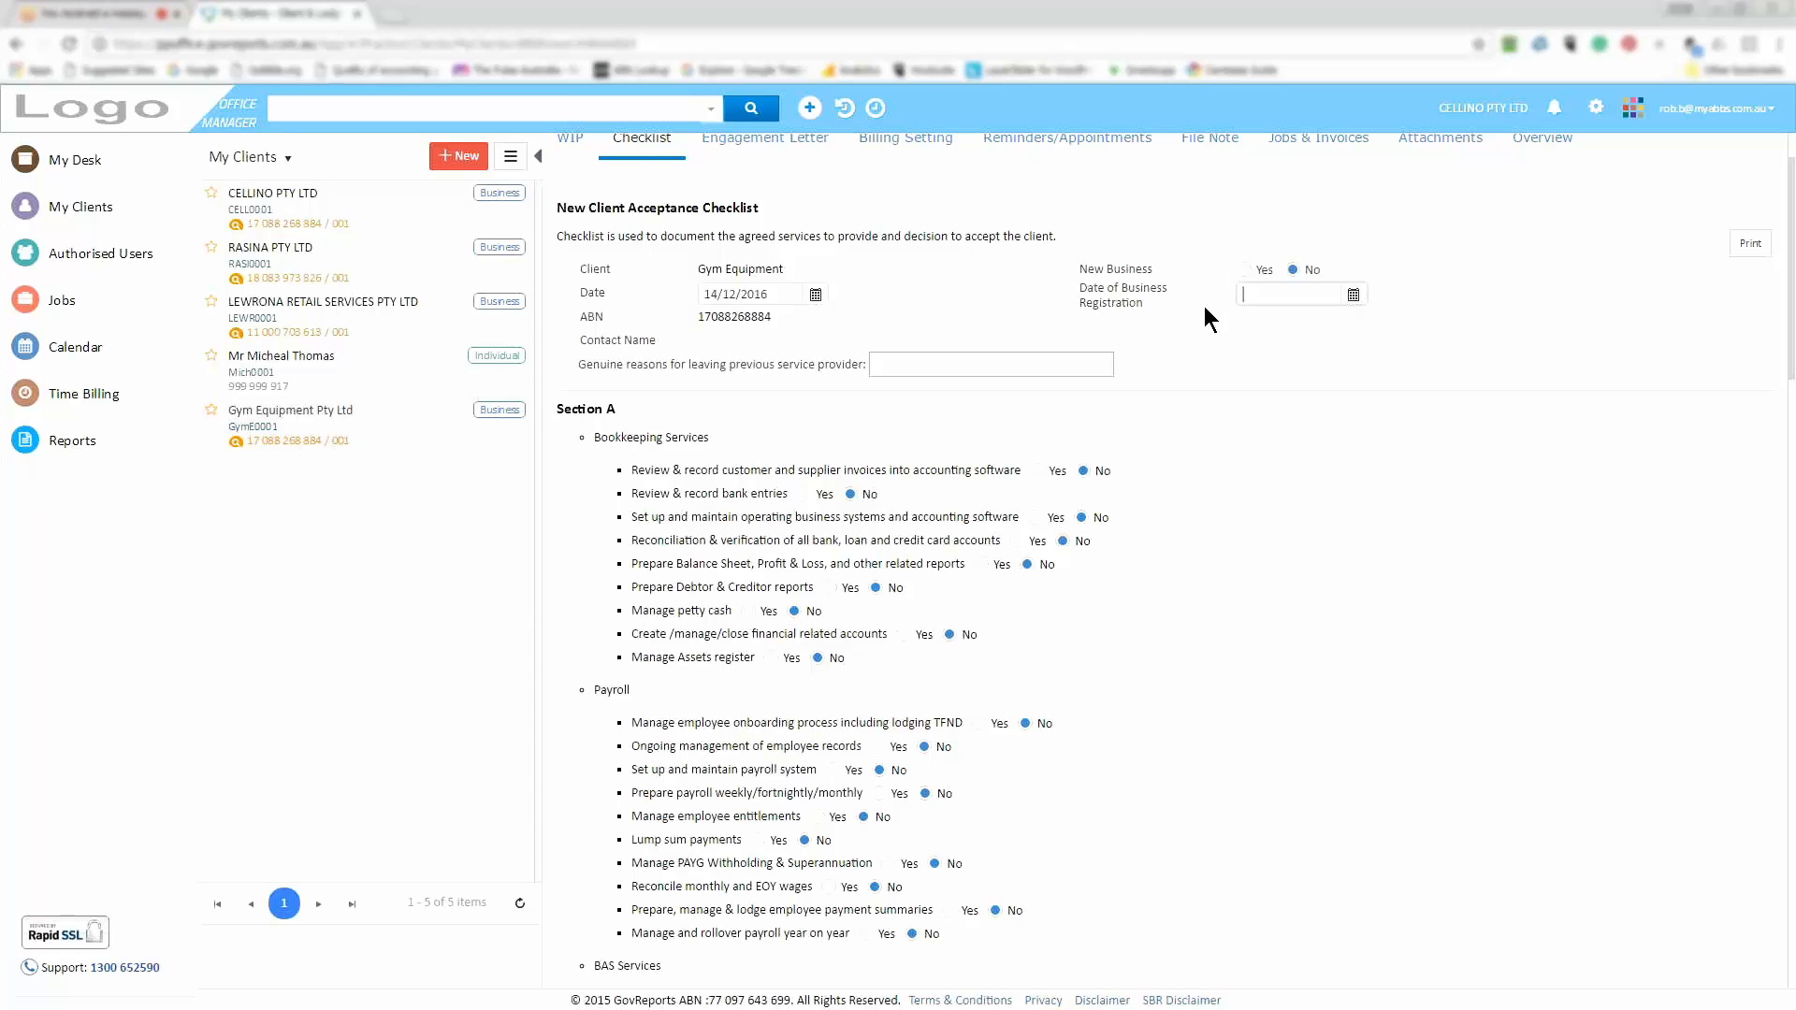
pyautogui.click(1304, 298)
pyautogui.scroll(-1, 654, 373)
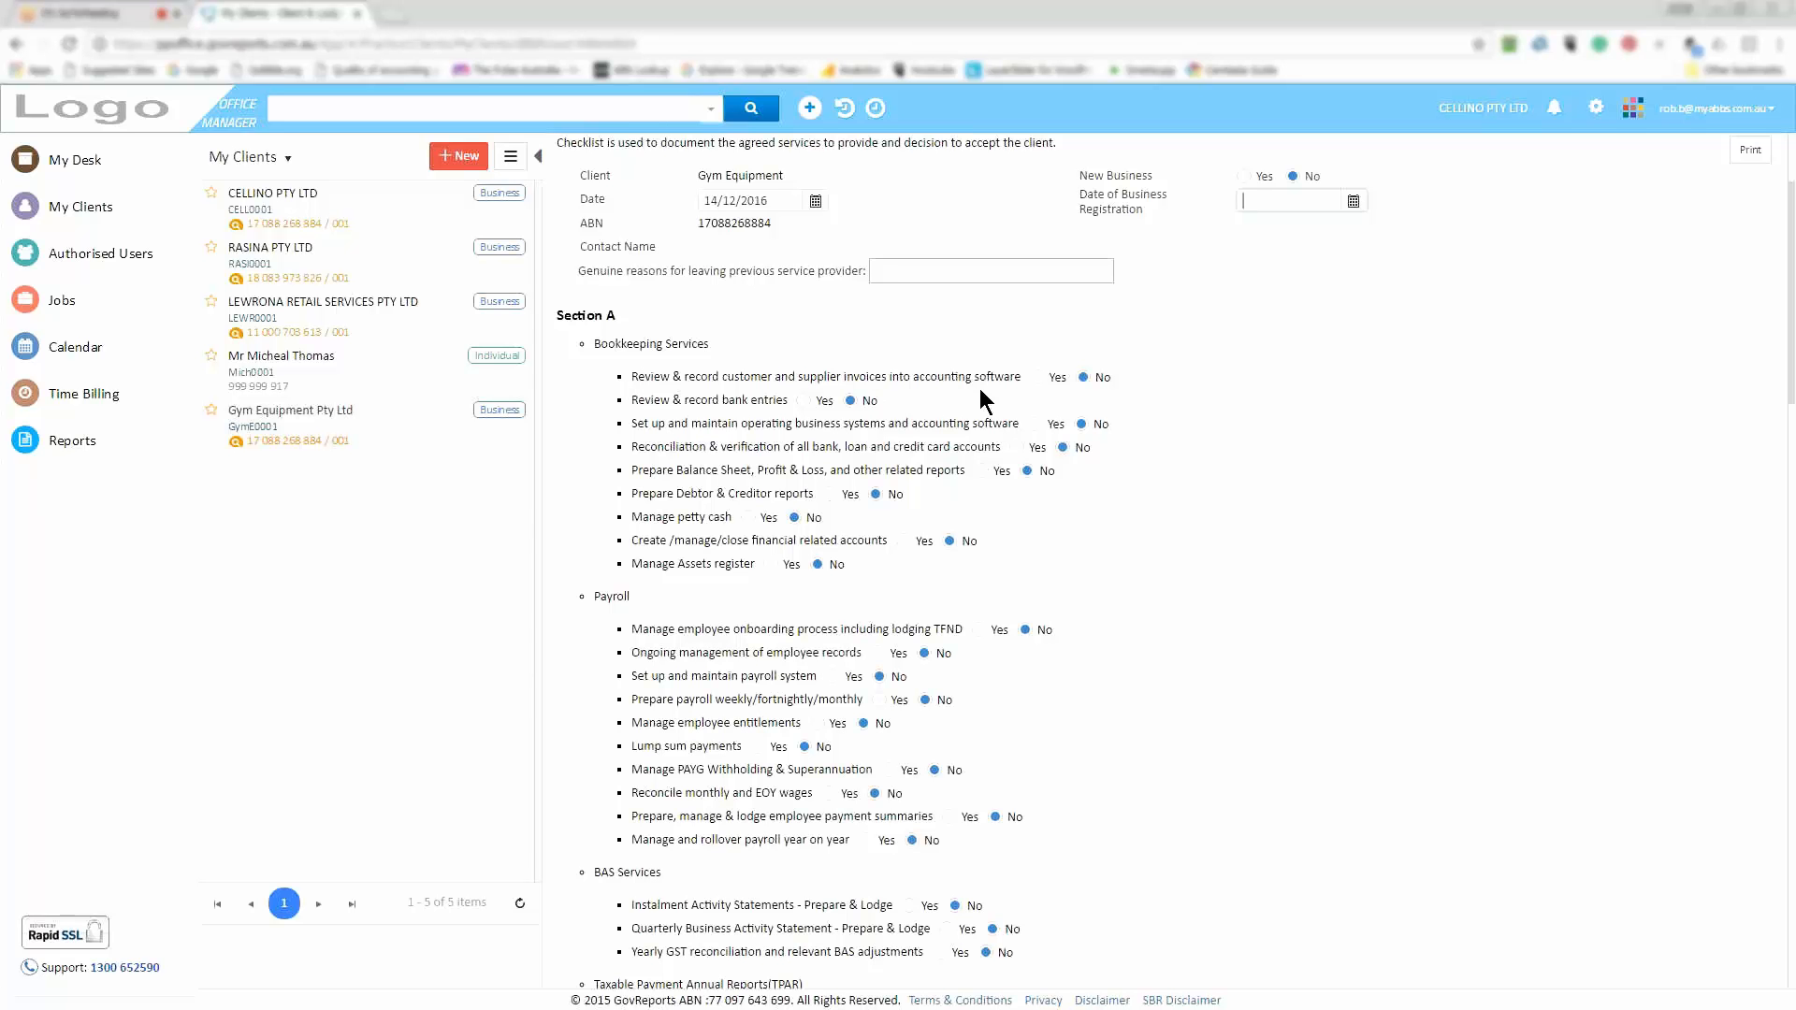
# Set invoices, bank entries, business systems, reconciliations, financial reports, debtor/creditor reports and petty cash to Yes
pyautogui.click(1036, 378)
pyautogui.click(802, 403)
pyautogui.click(1035, 425)
pyautogui.click(1017, 448)
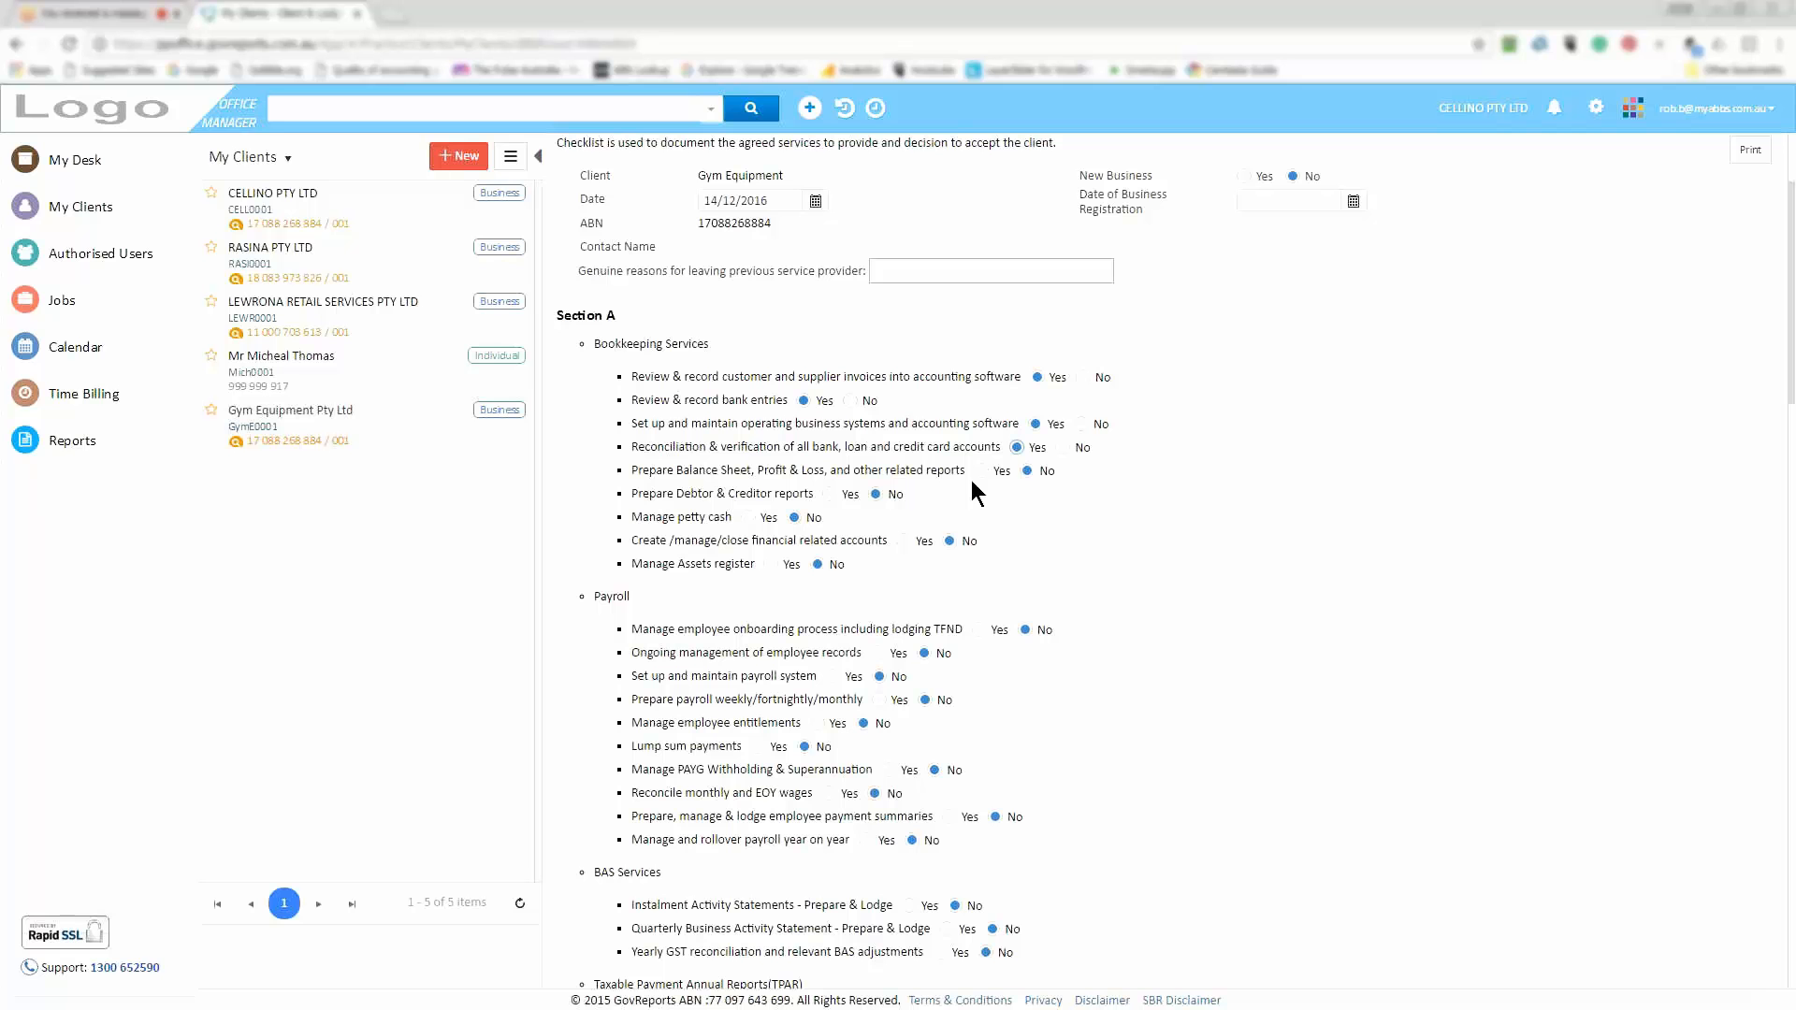
pyautogui.click(978, 473)
pyautogui.click(842, 504)
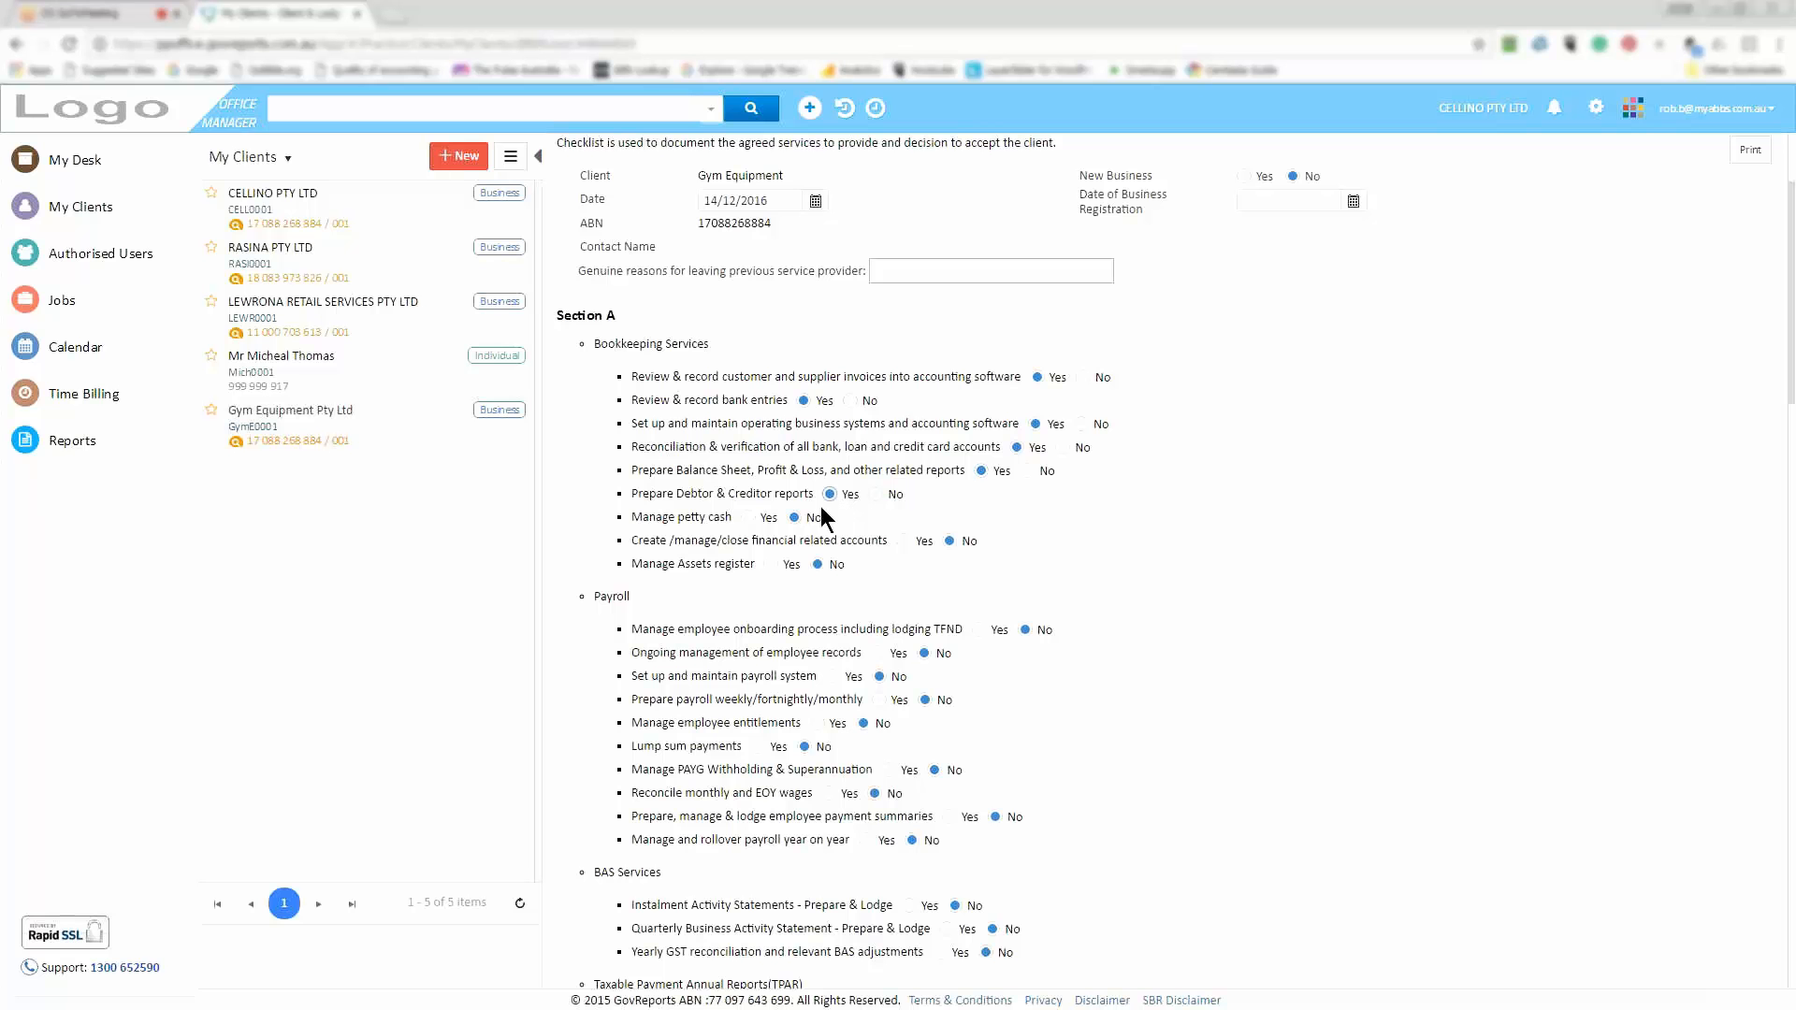
pyautogui.click(747, 519)
# Set 'Create/manage/close financial related accounts' and 'Manage Assets register' to Yes, then return to the top
pyautogui.click(904, 543)
pyautogui.click(770, 565)
pyautogui.scroll(-3, 912, 746)
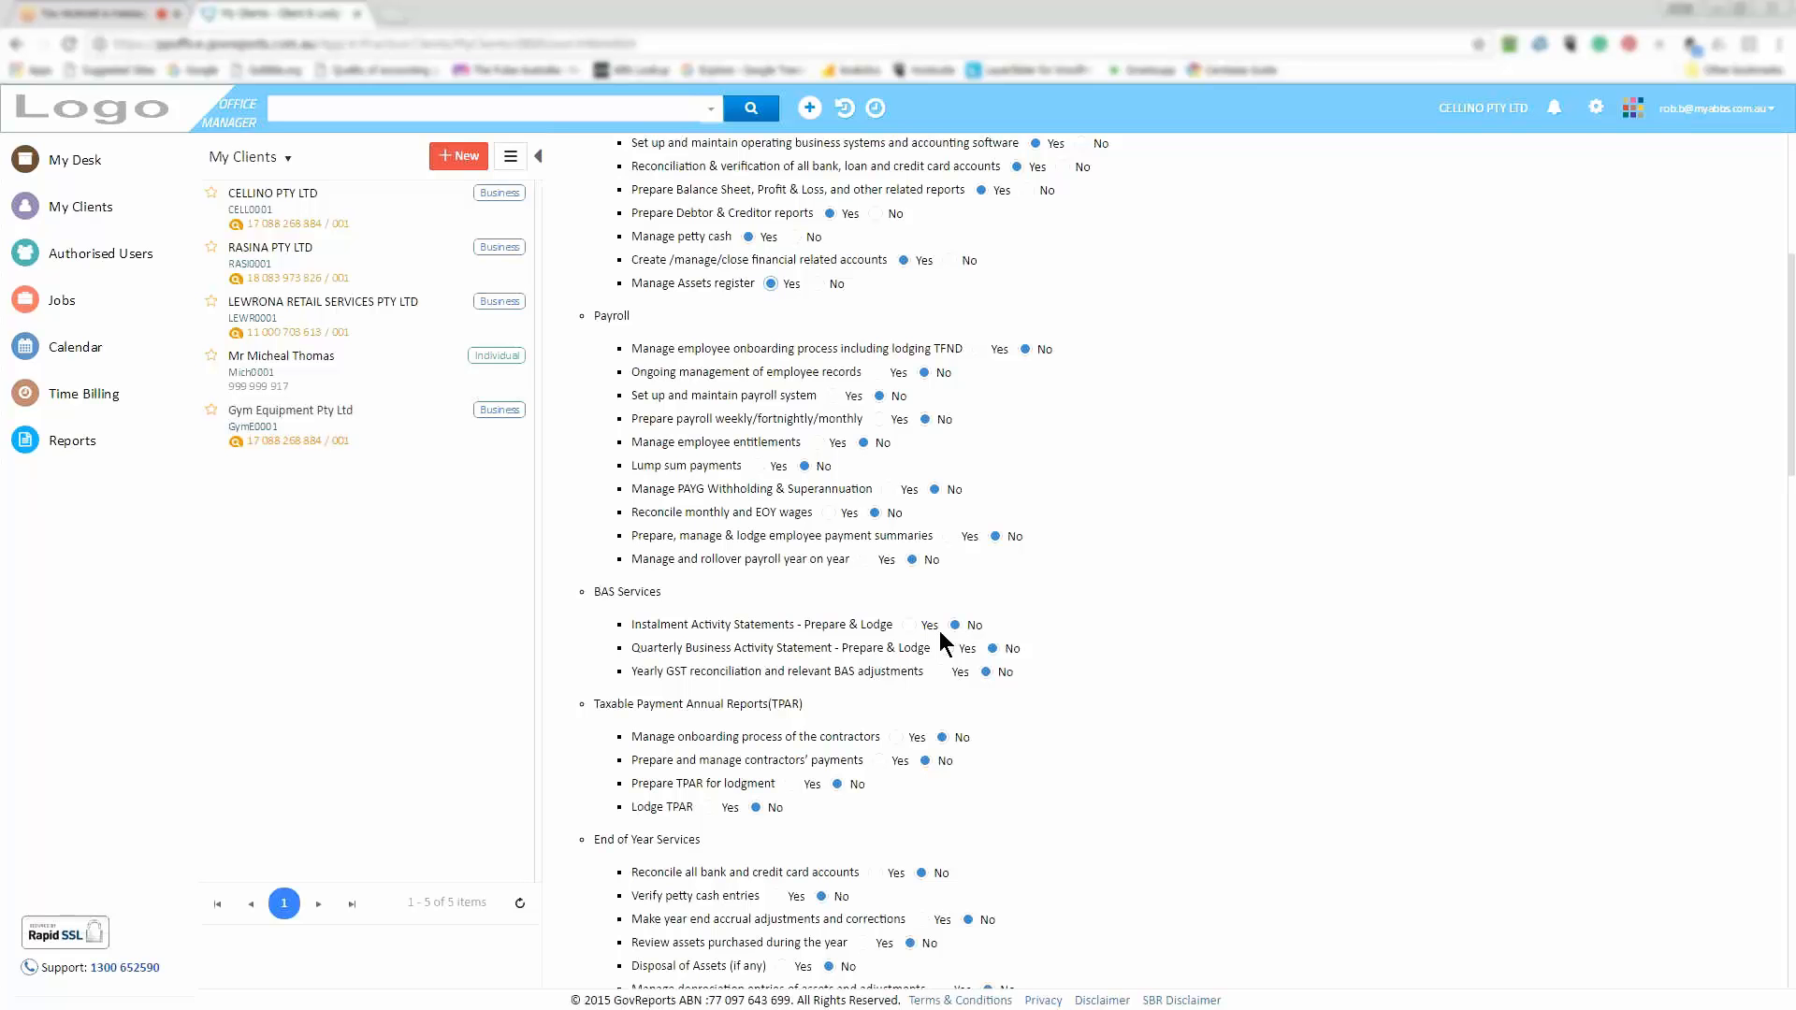
pyautogui.scroll(3, 940, 639)
pyautogui.scroll(3, 939, 631)
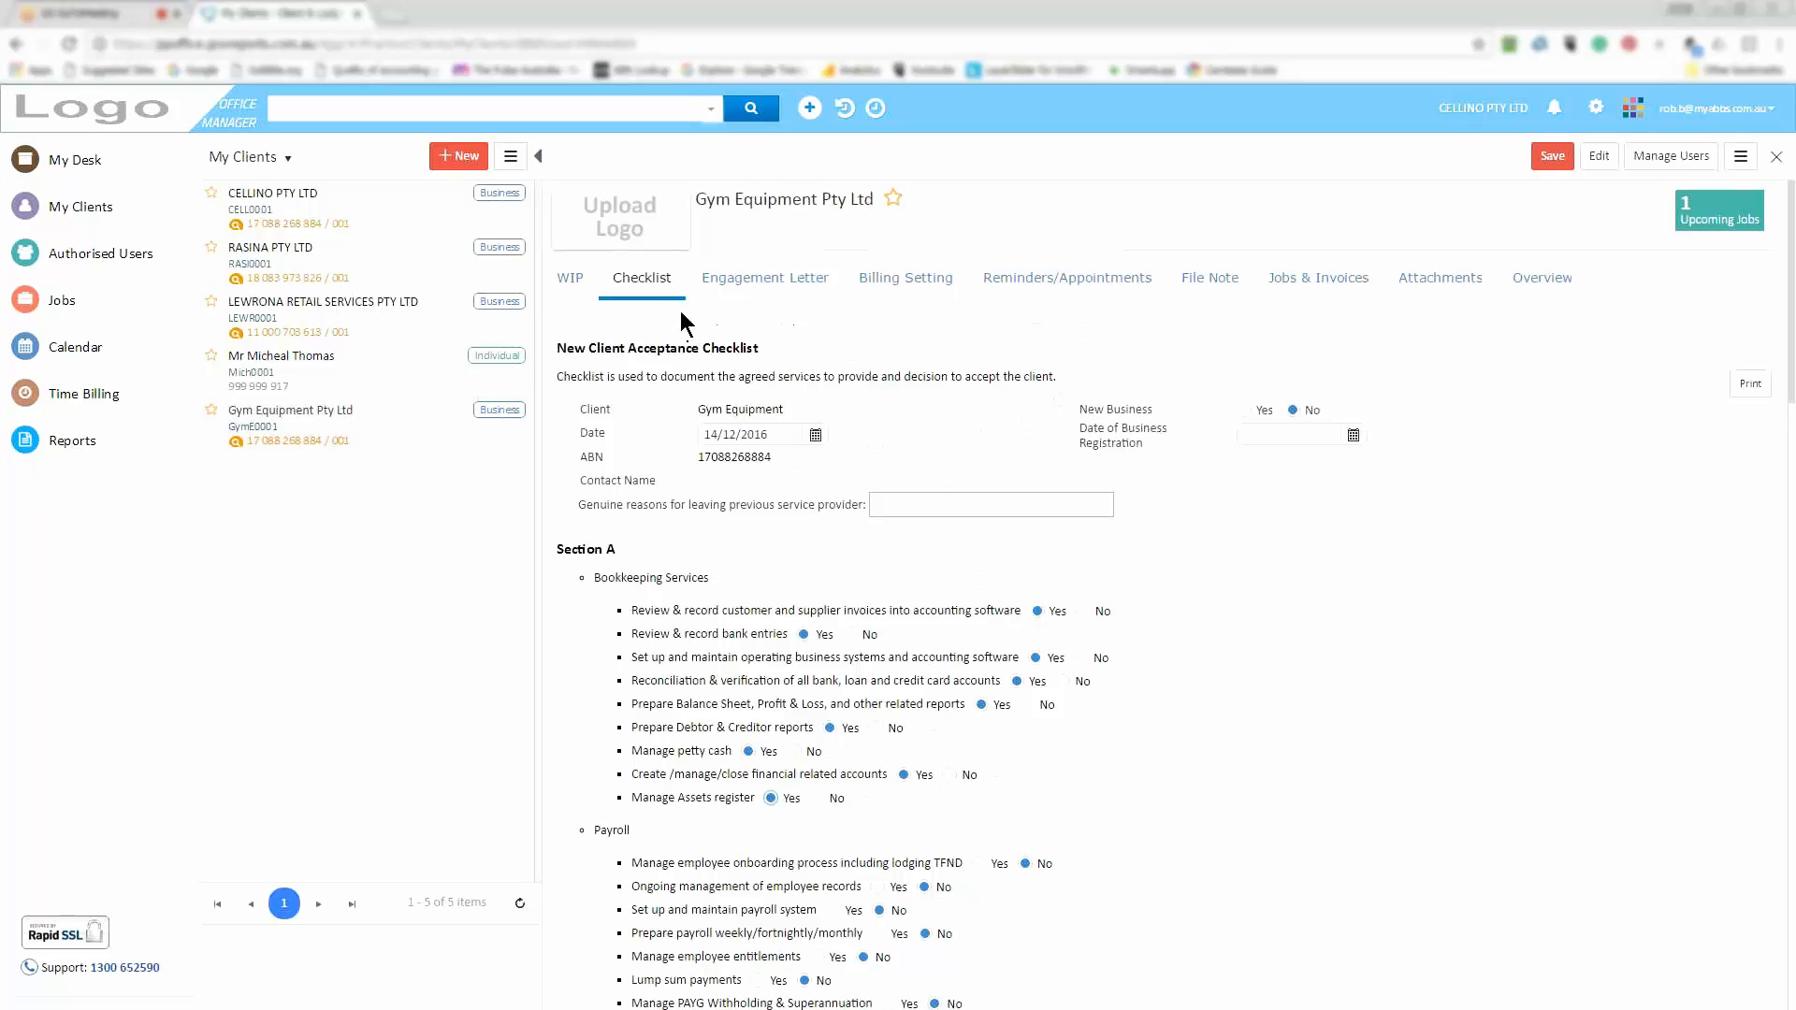
# Review Gym Equipment's Letter of Engagement, dated 14/12/2016, including its Background note and terms
pyautogui.click(779, 286)
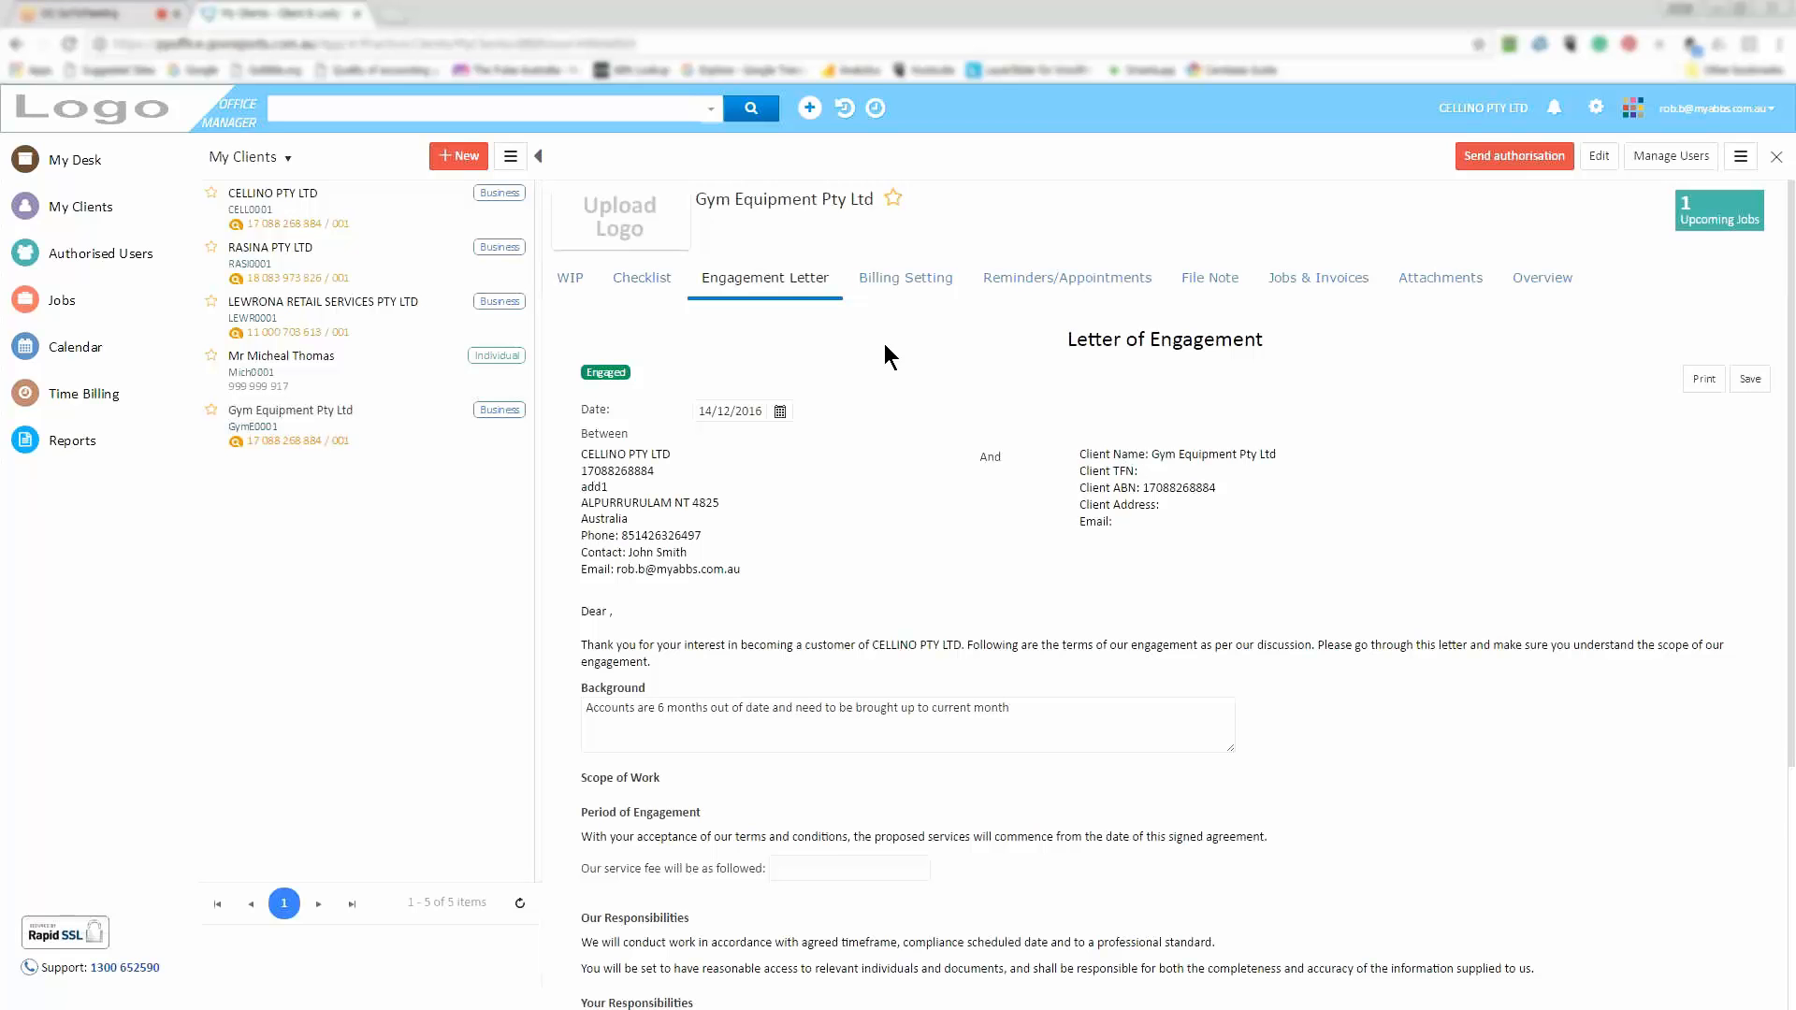
pyautogui.scroll(-1, 884, 356)
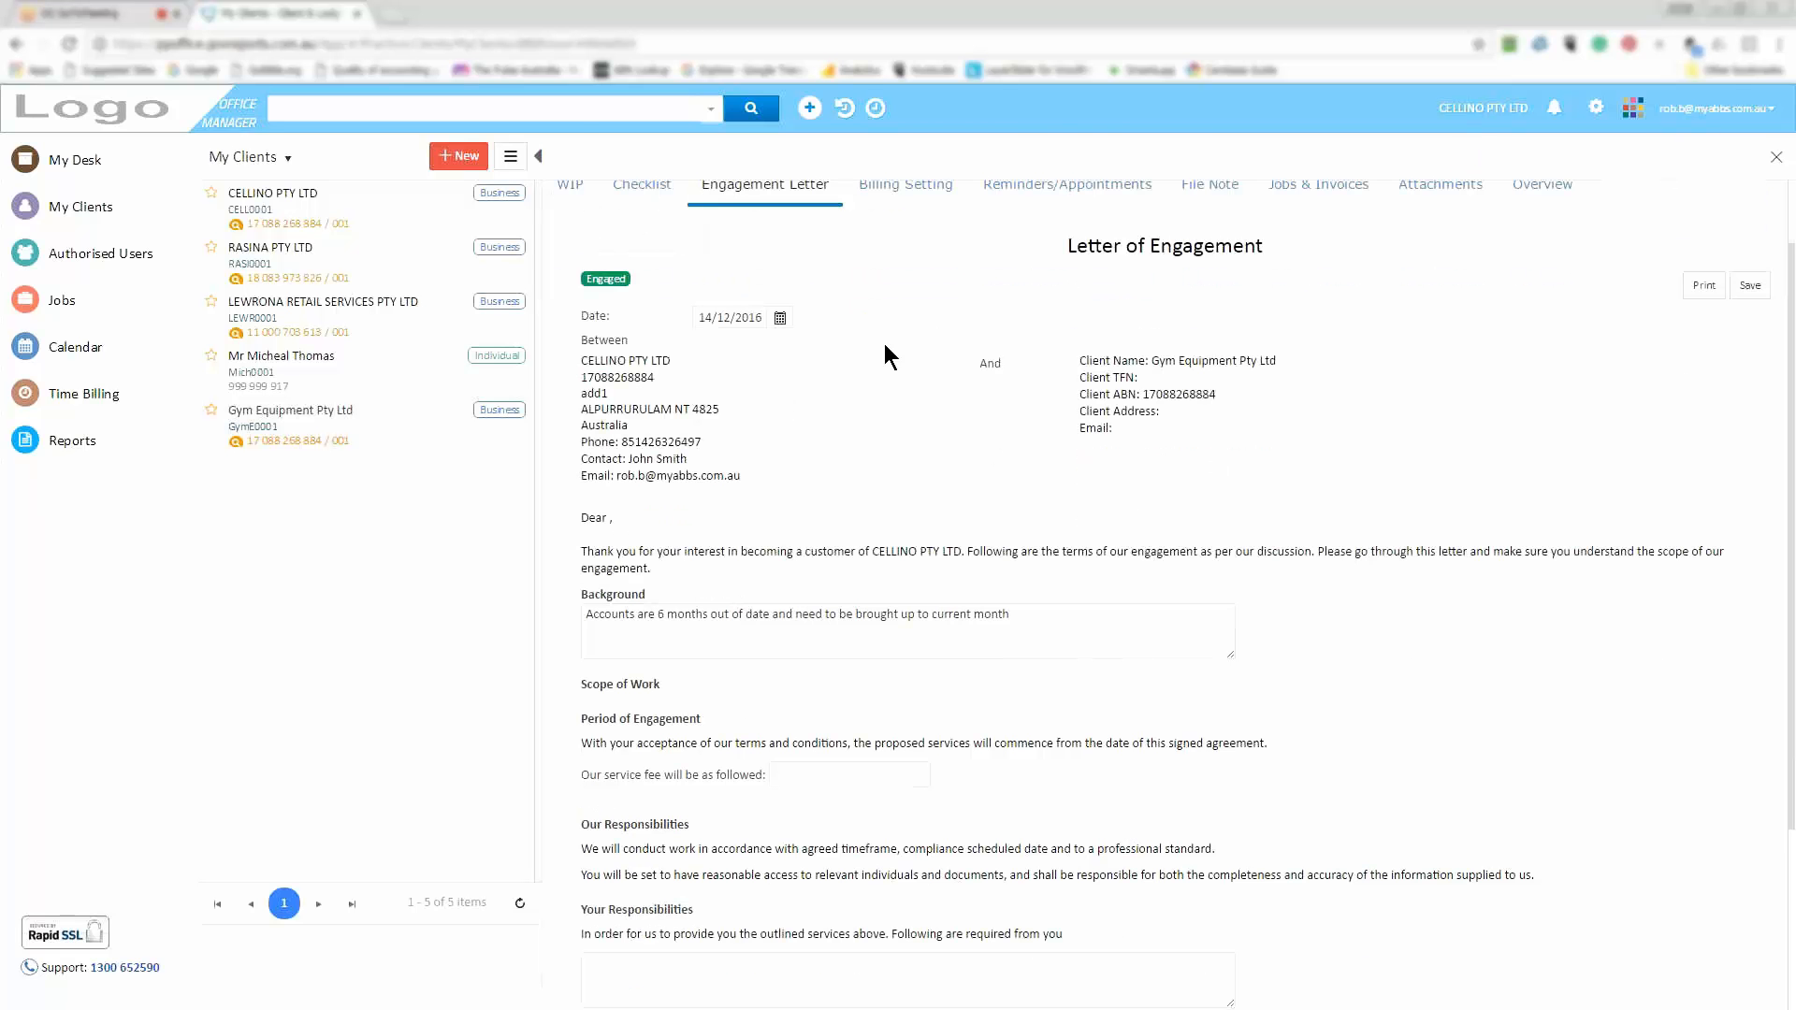
pyautogui.scroll(-1, 884, 344)
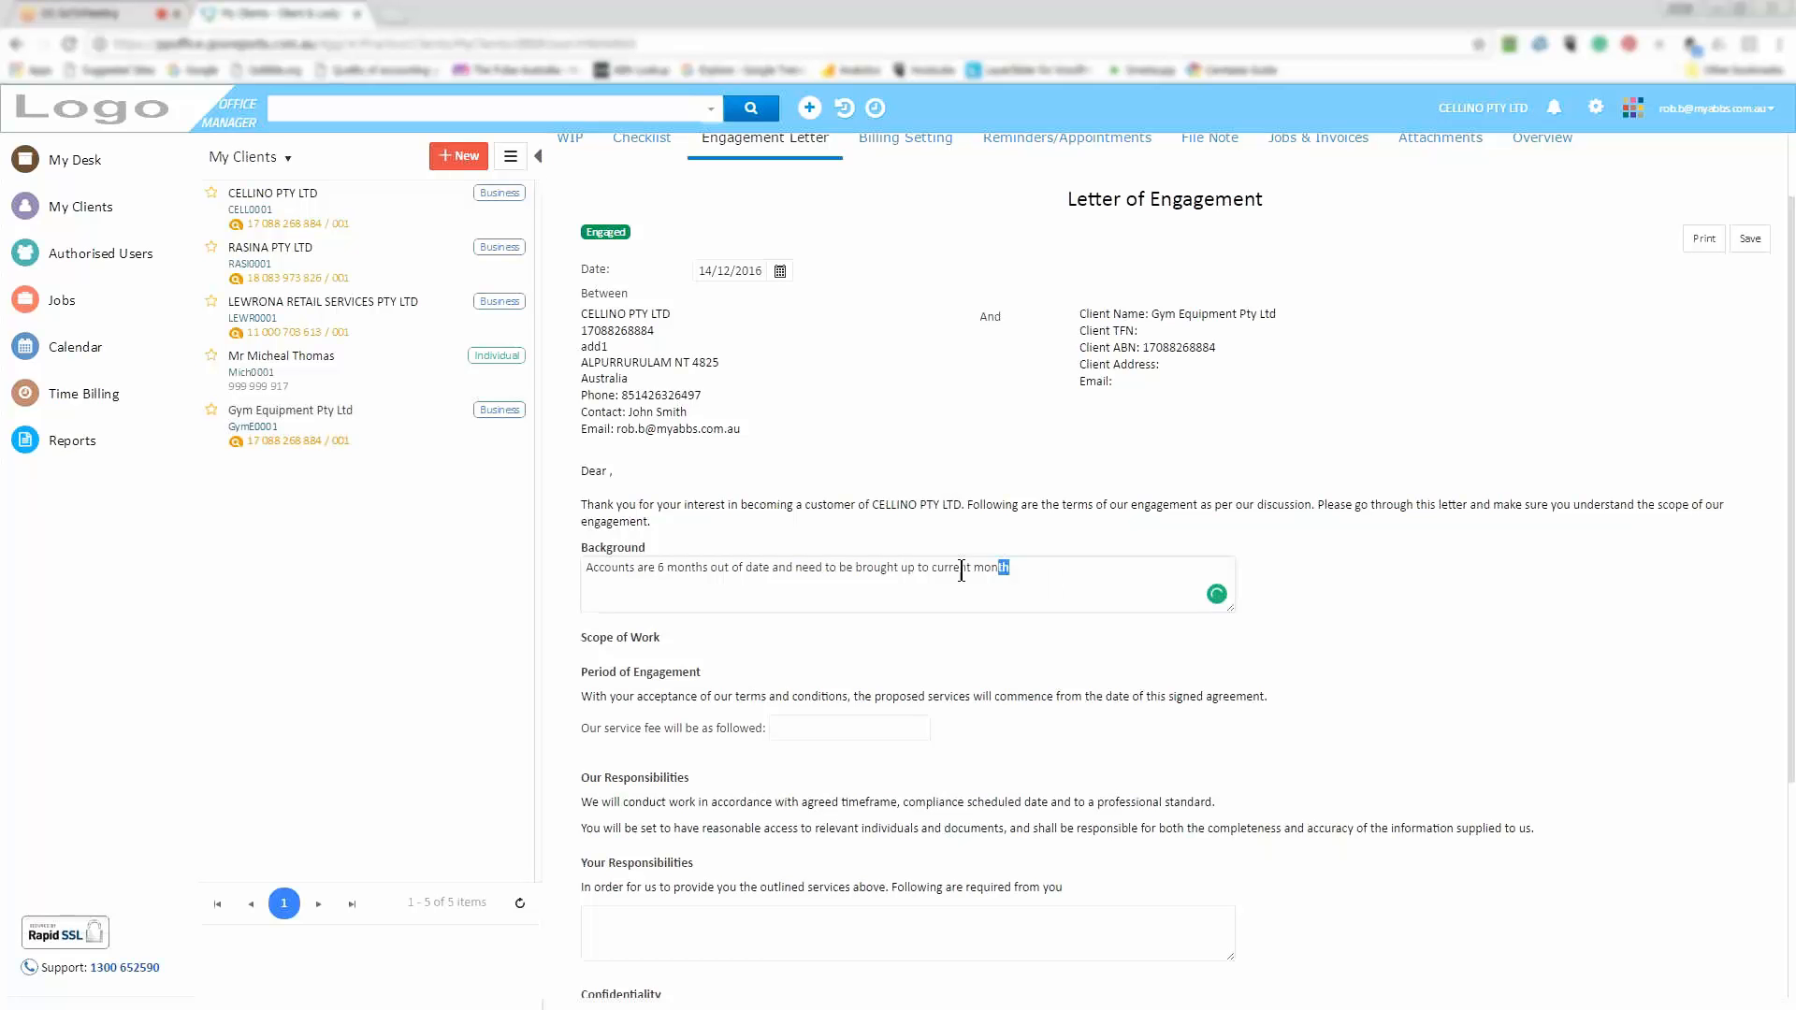
pyautogui.hotkey('ctrl', 'a')
pyautogui.click(1188, 711)
pyautogui.scroll(-1, 1129, 654)
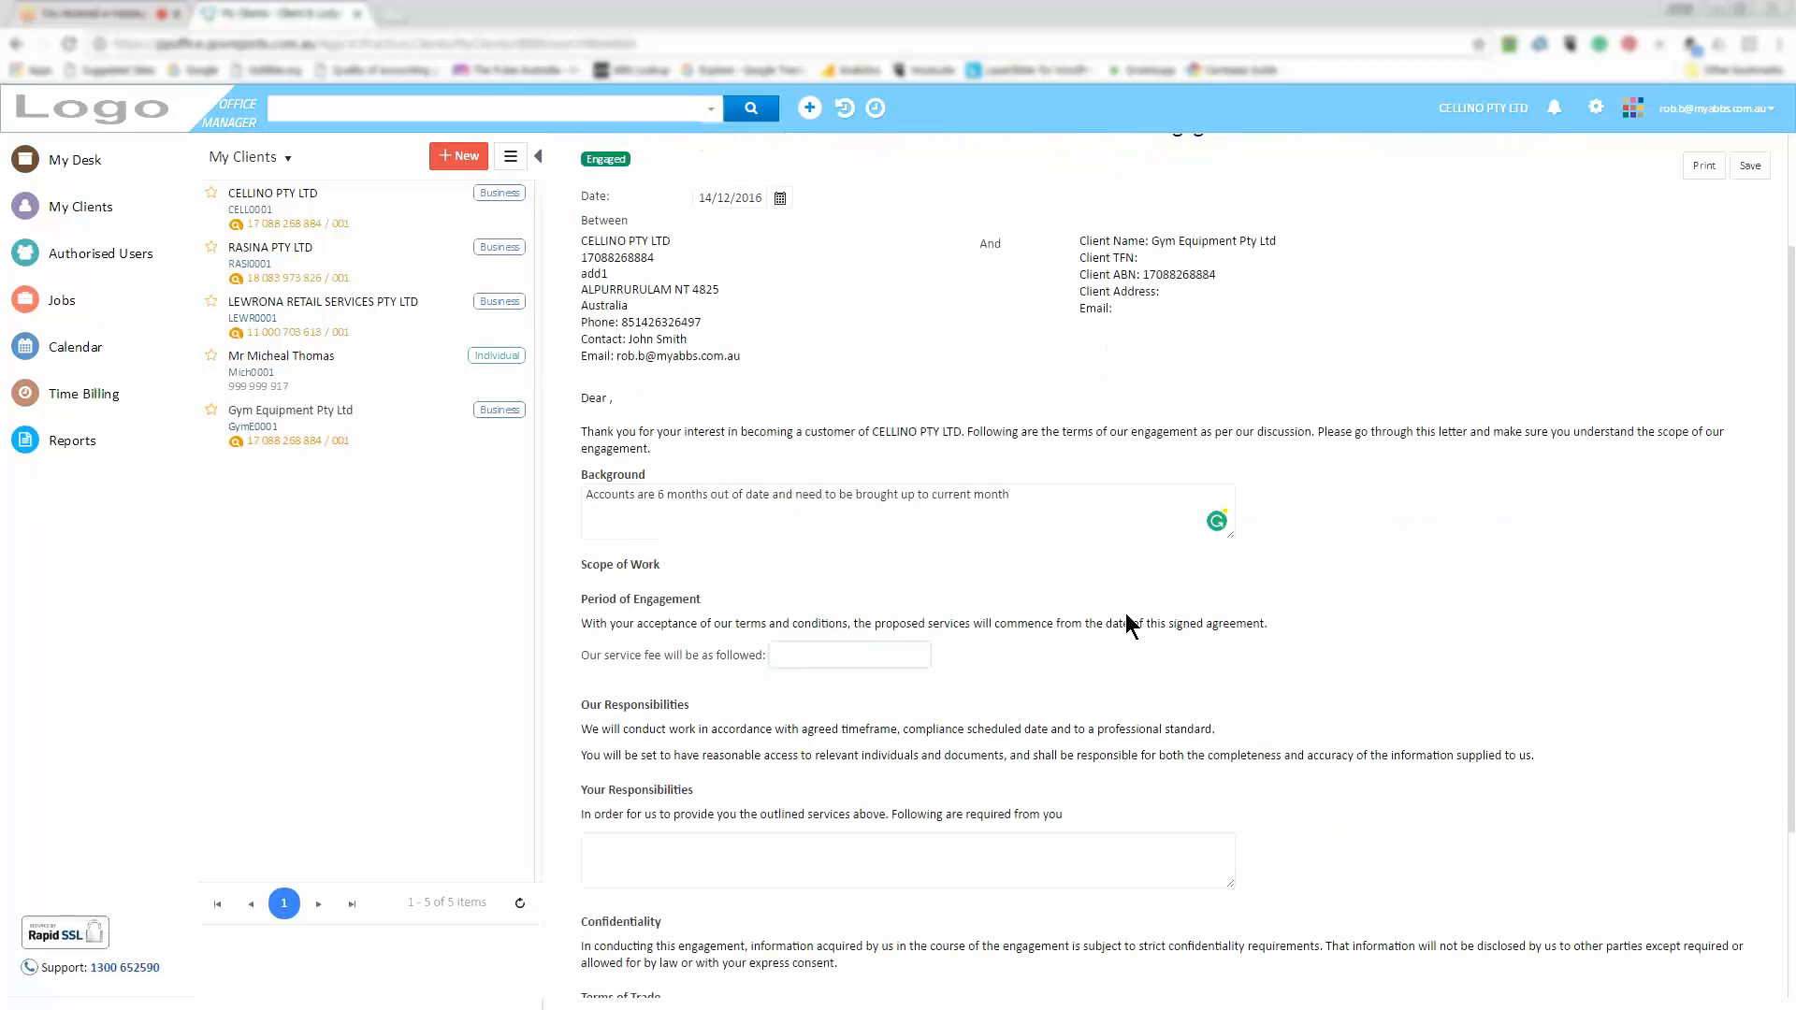
pyautogui.scroll(-3, 1130, 625)
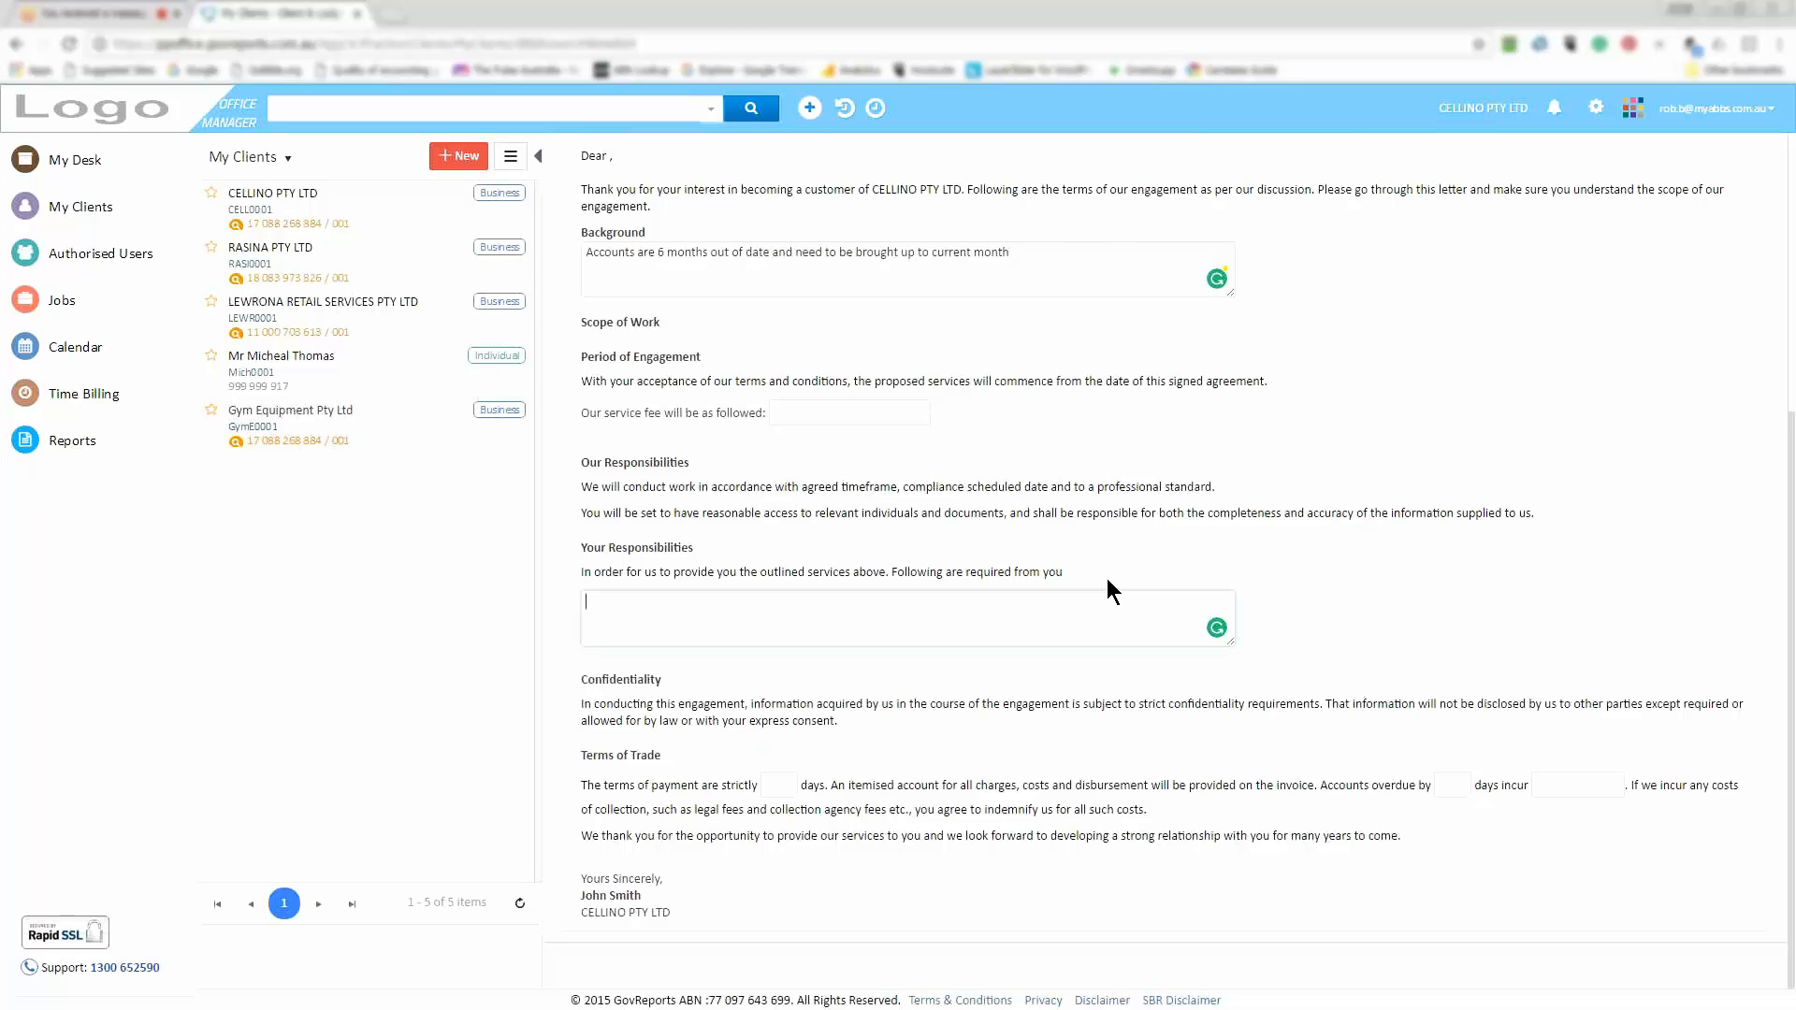
pyautogui.scroll(5, 1108, 578)
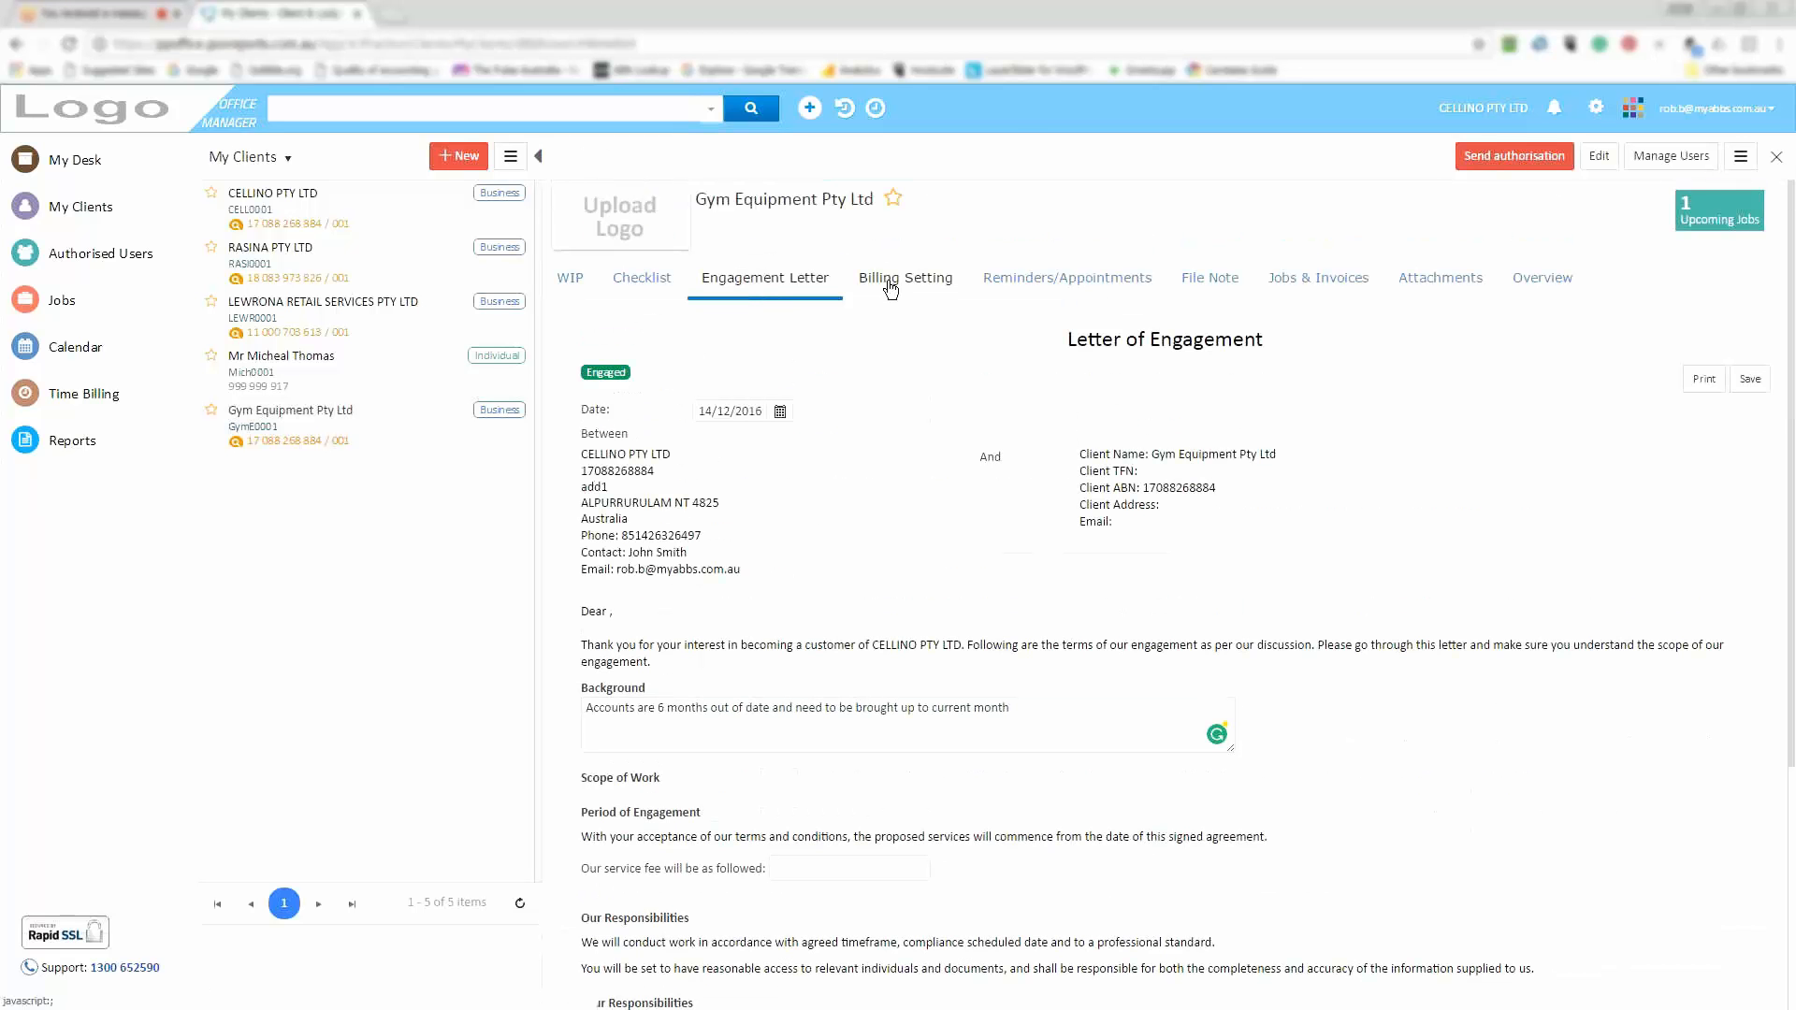
# Make Gym Equipment's billing settings (GST, 0.00 rate per hour) editable
pyautogui.click(891, 286)
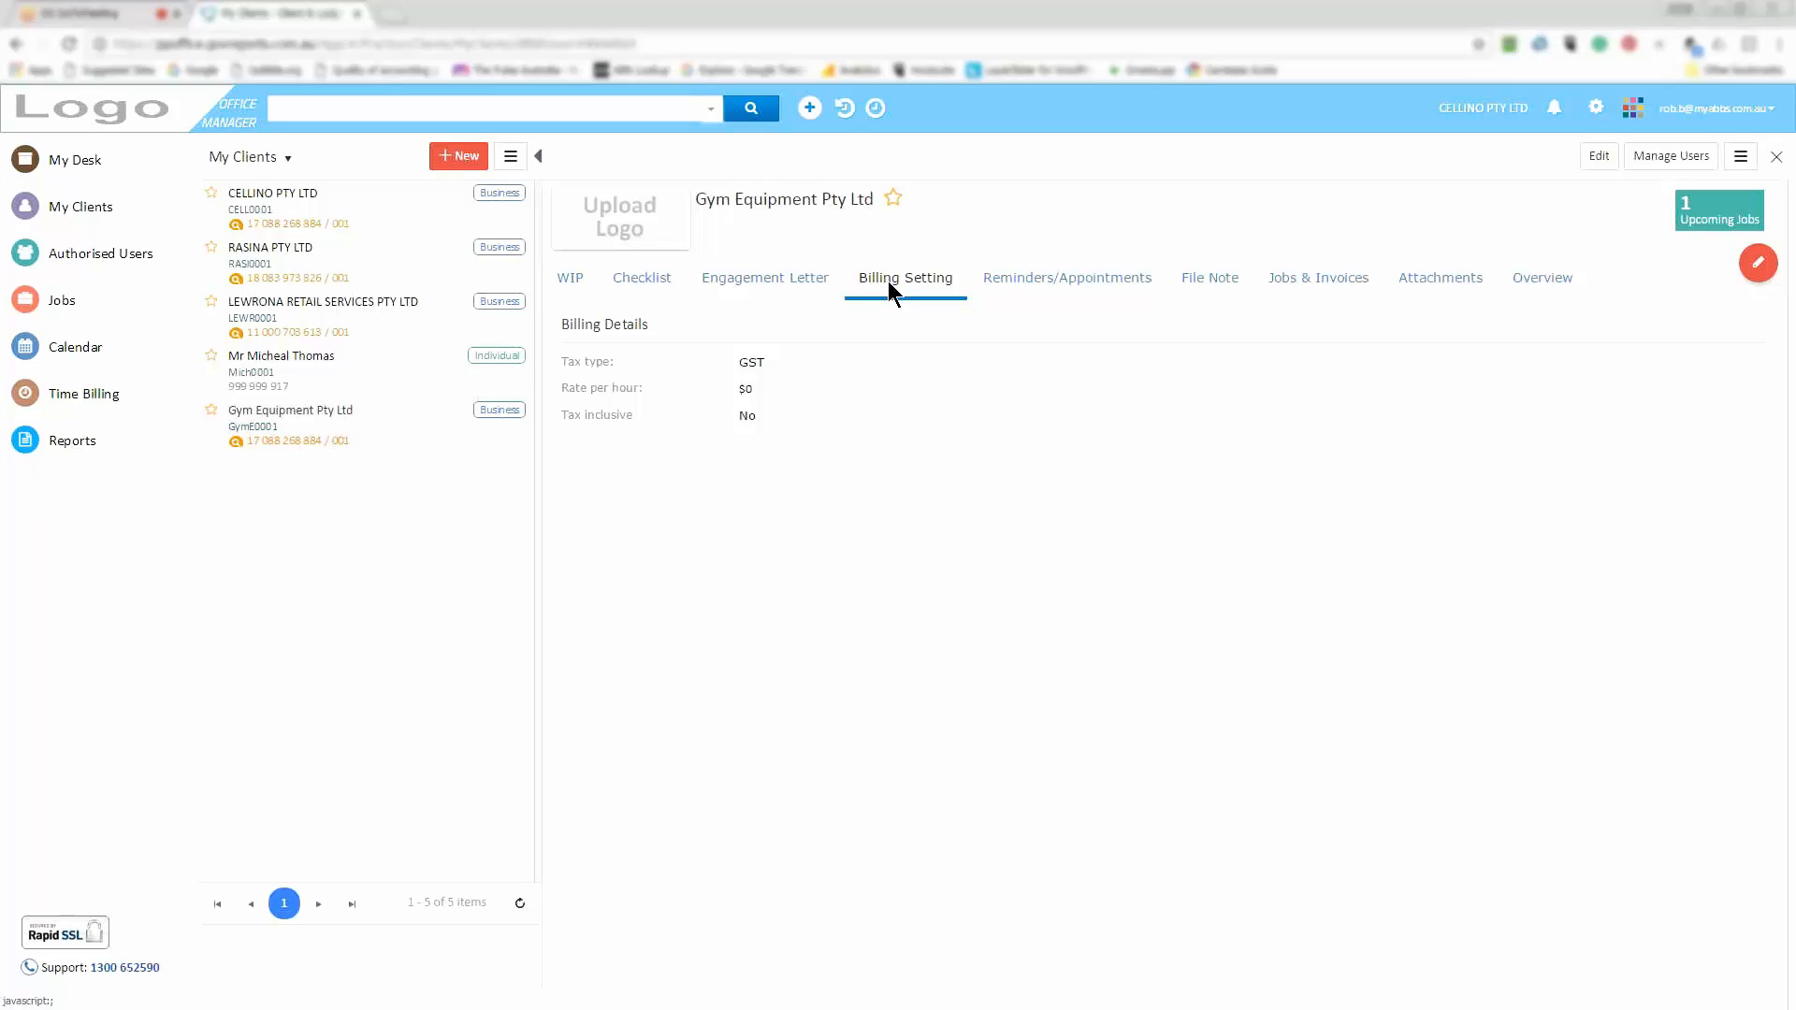
pyautogui.click(1776, 262)
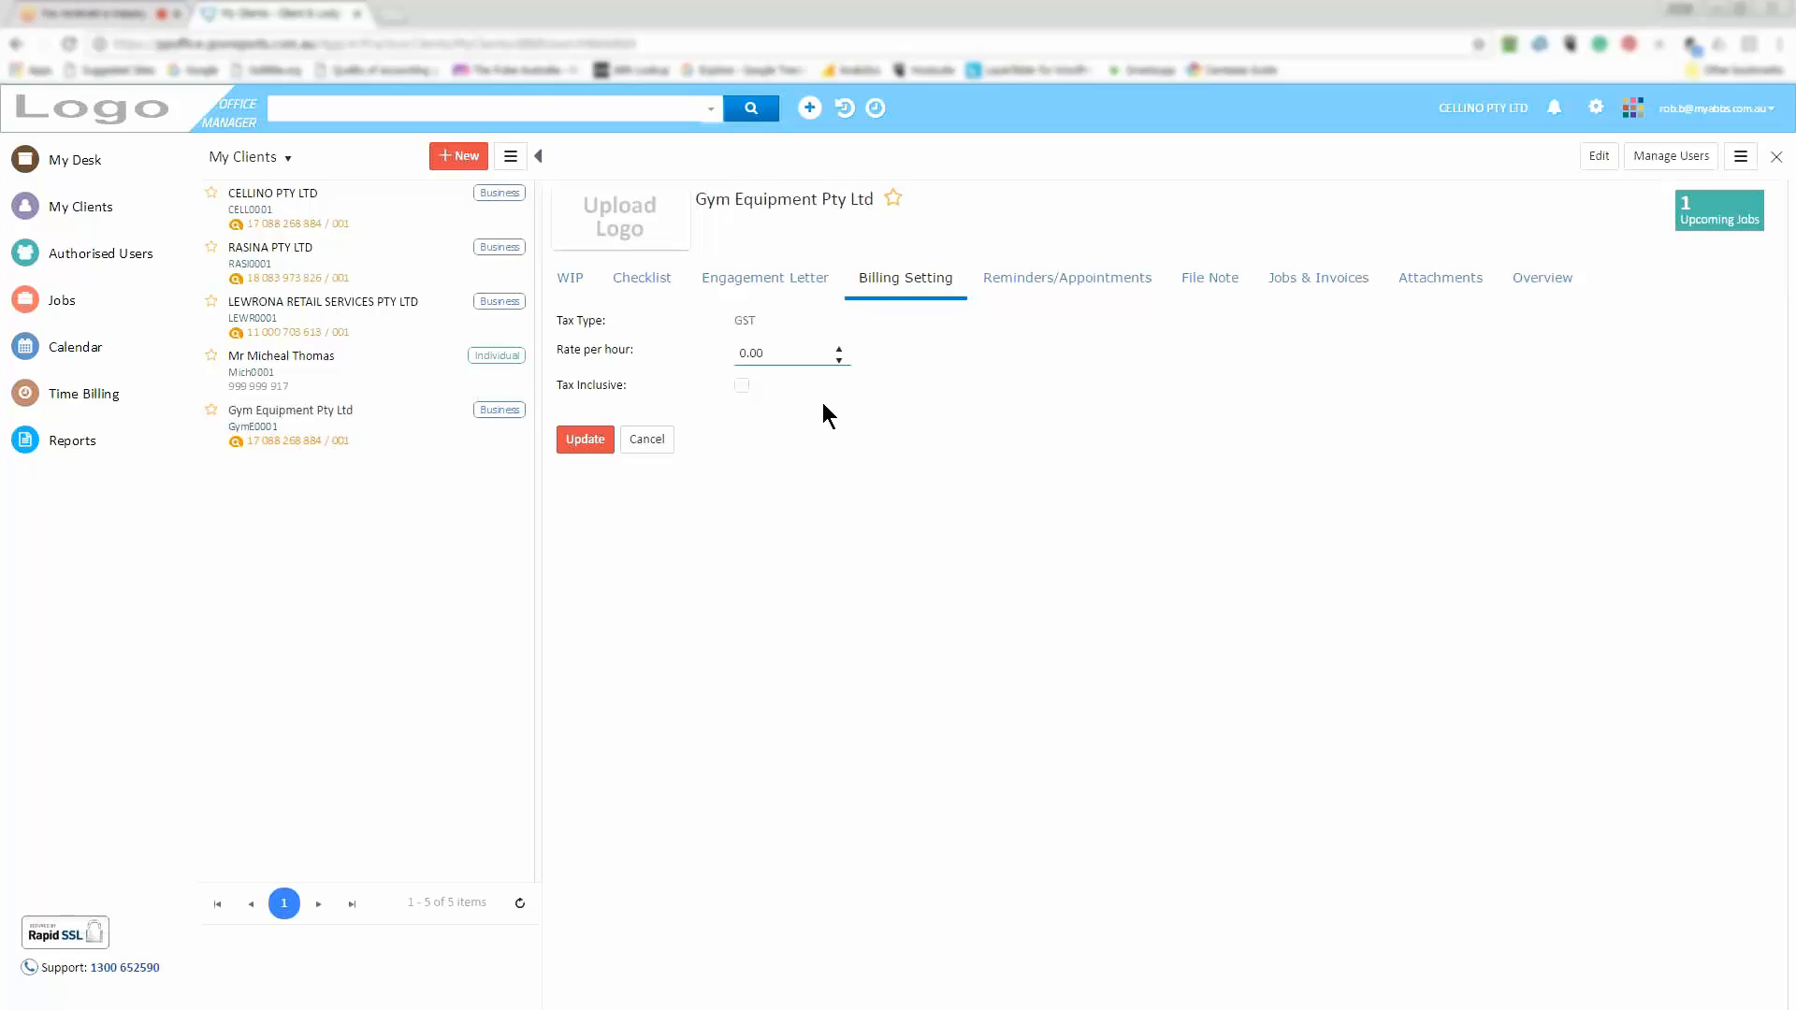
# Check the empty File Note section, then switch to the client's Attachments, which hold none
pyautogui.click(1209, 286)
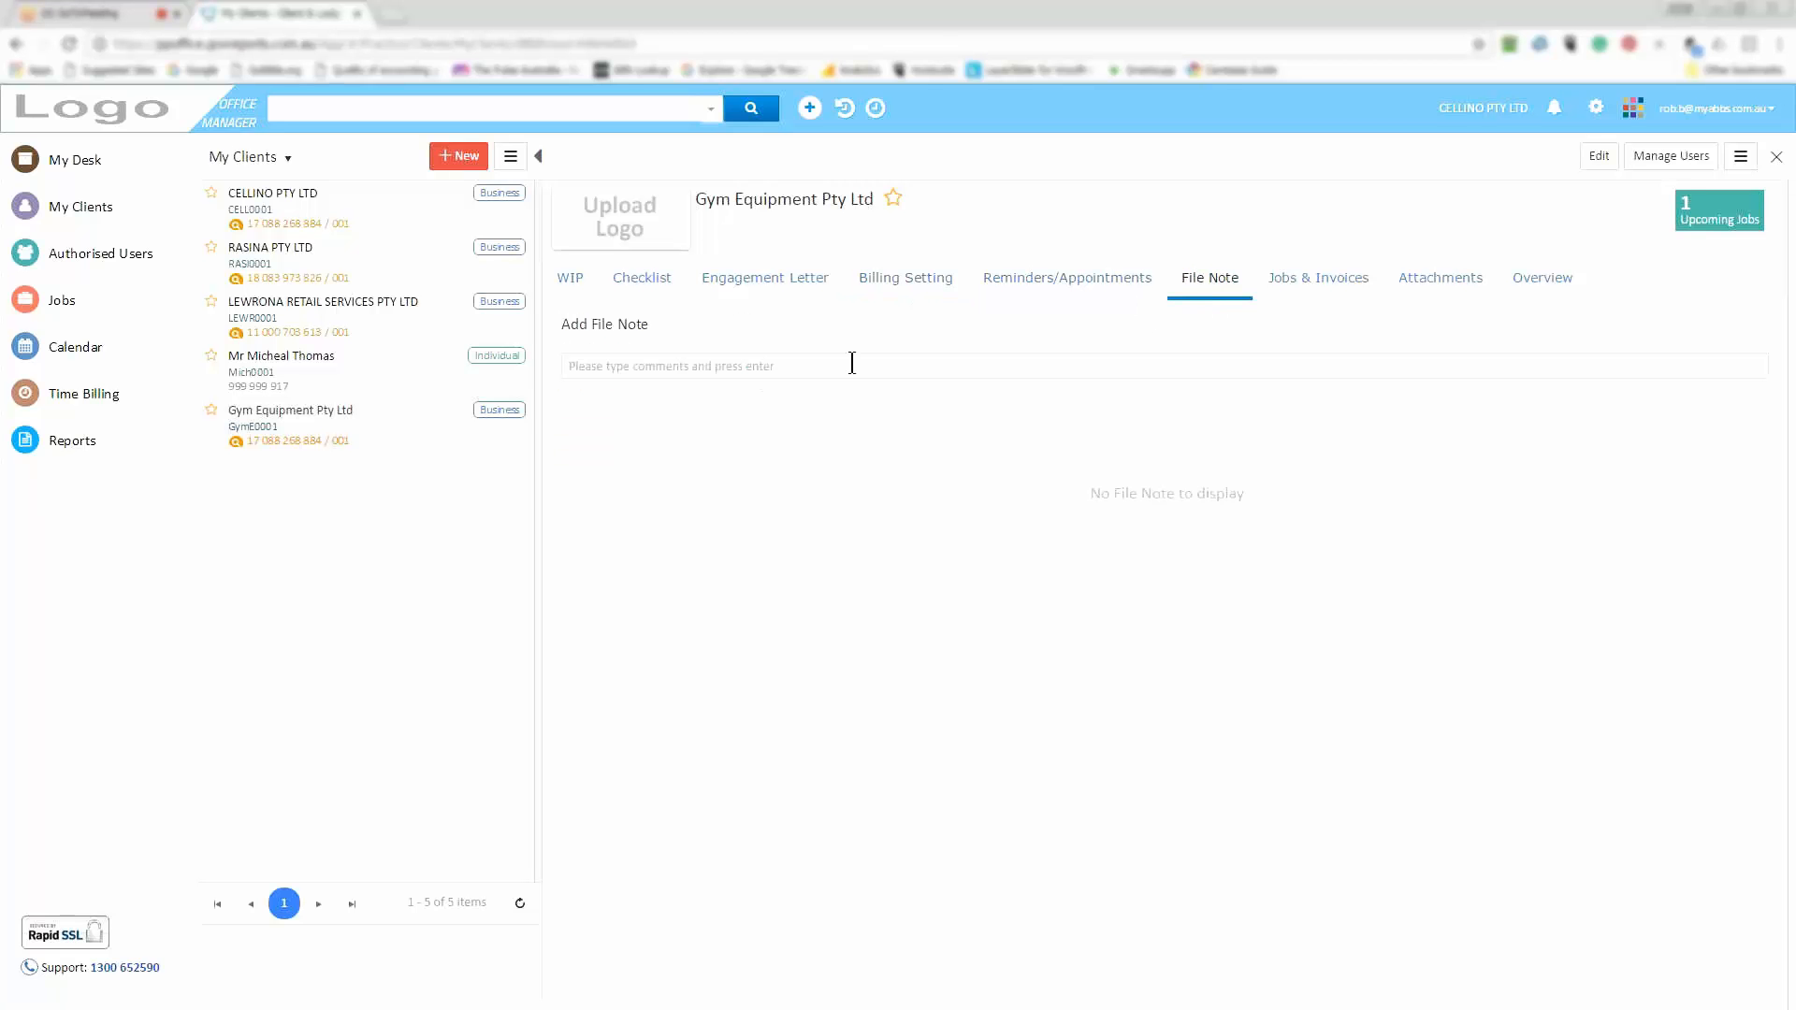
pyautogui.click(805, 367)
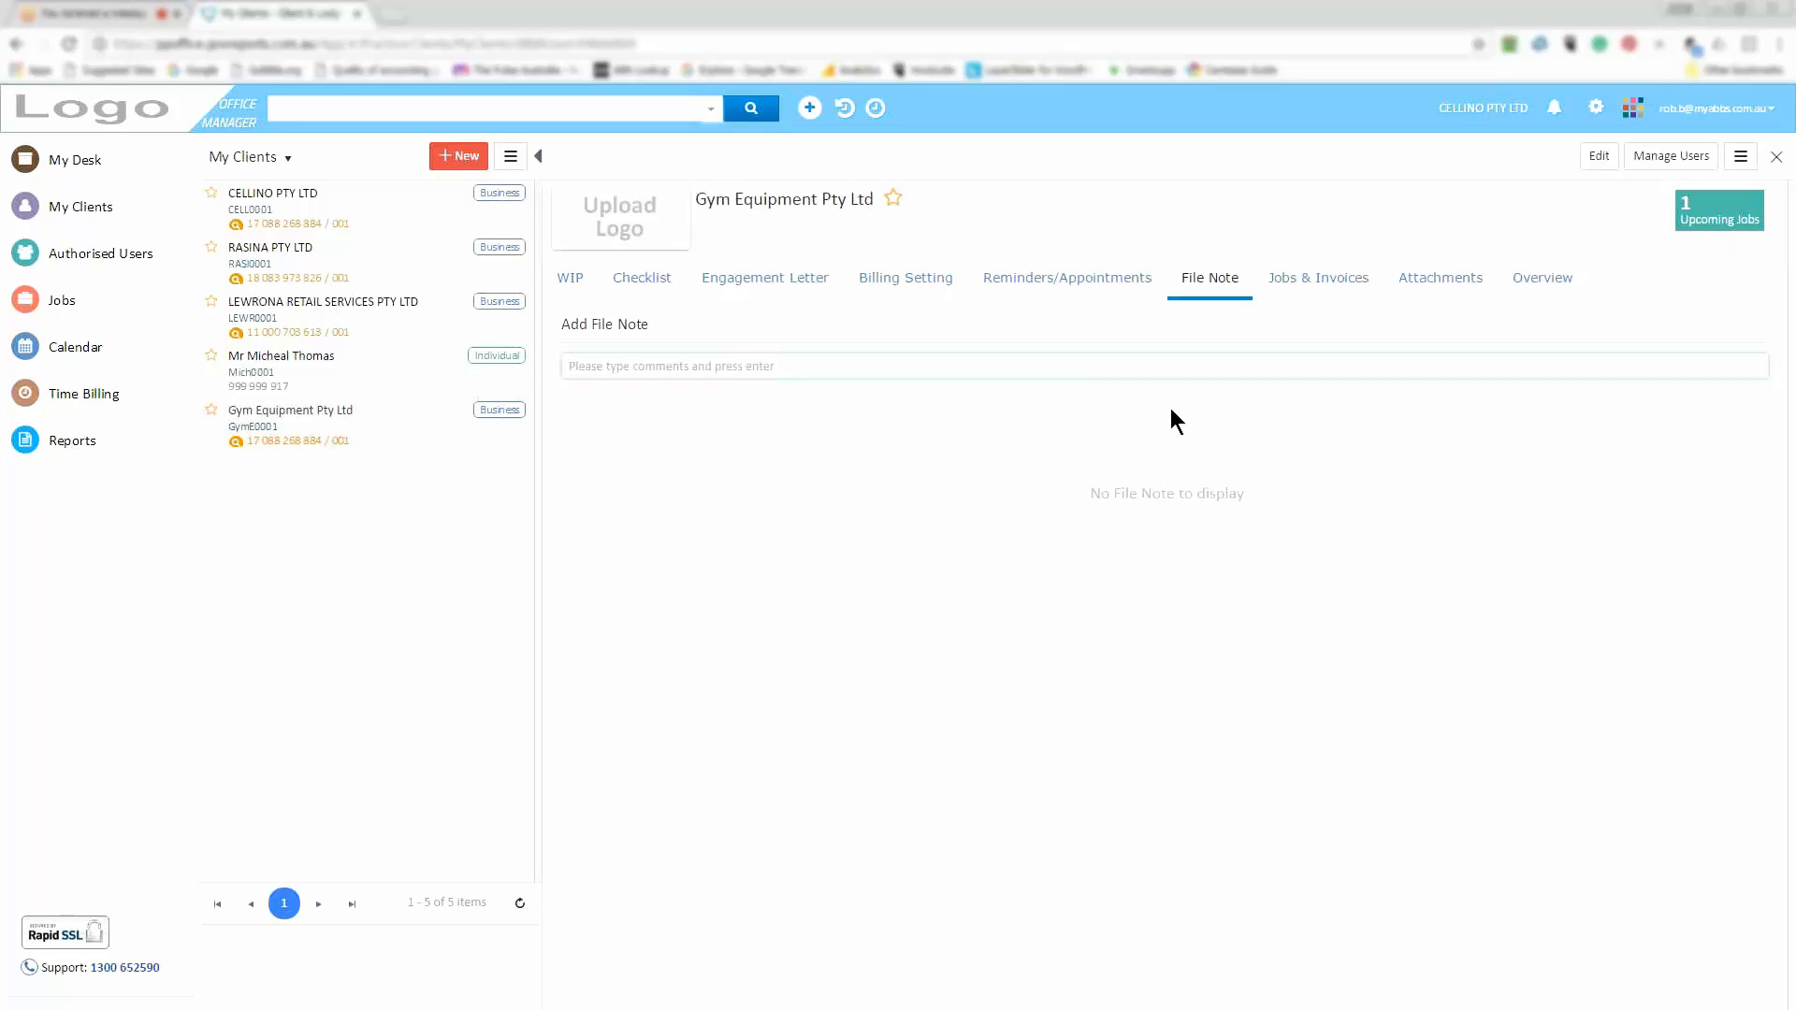
pyautogui.click(1441, 279)
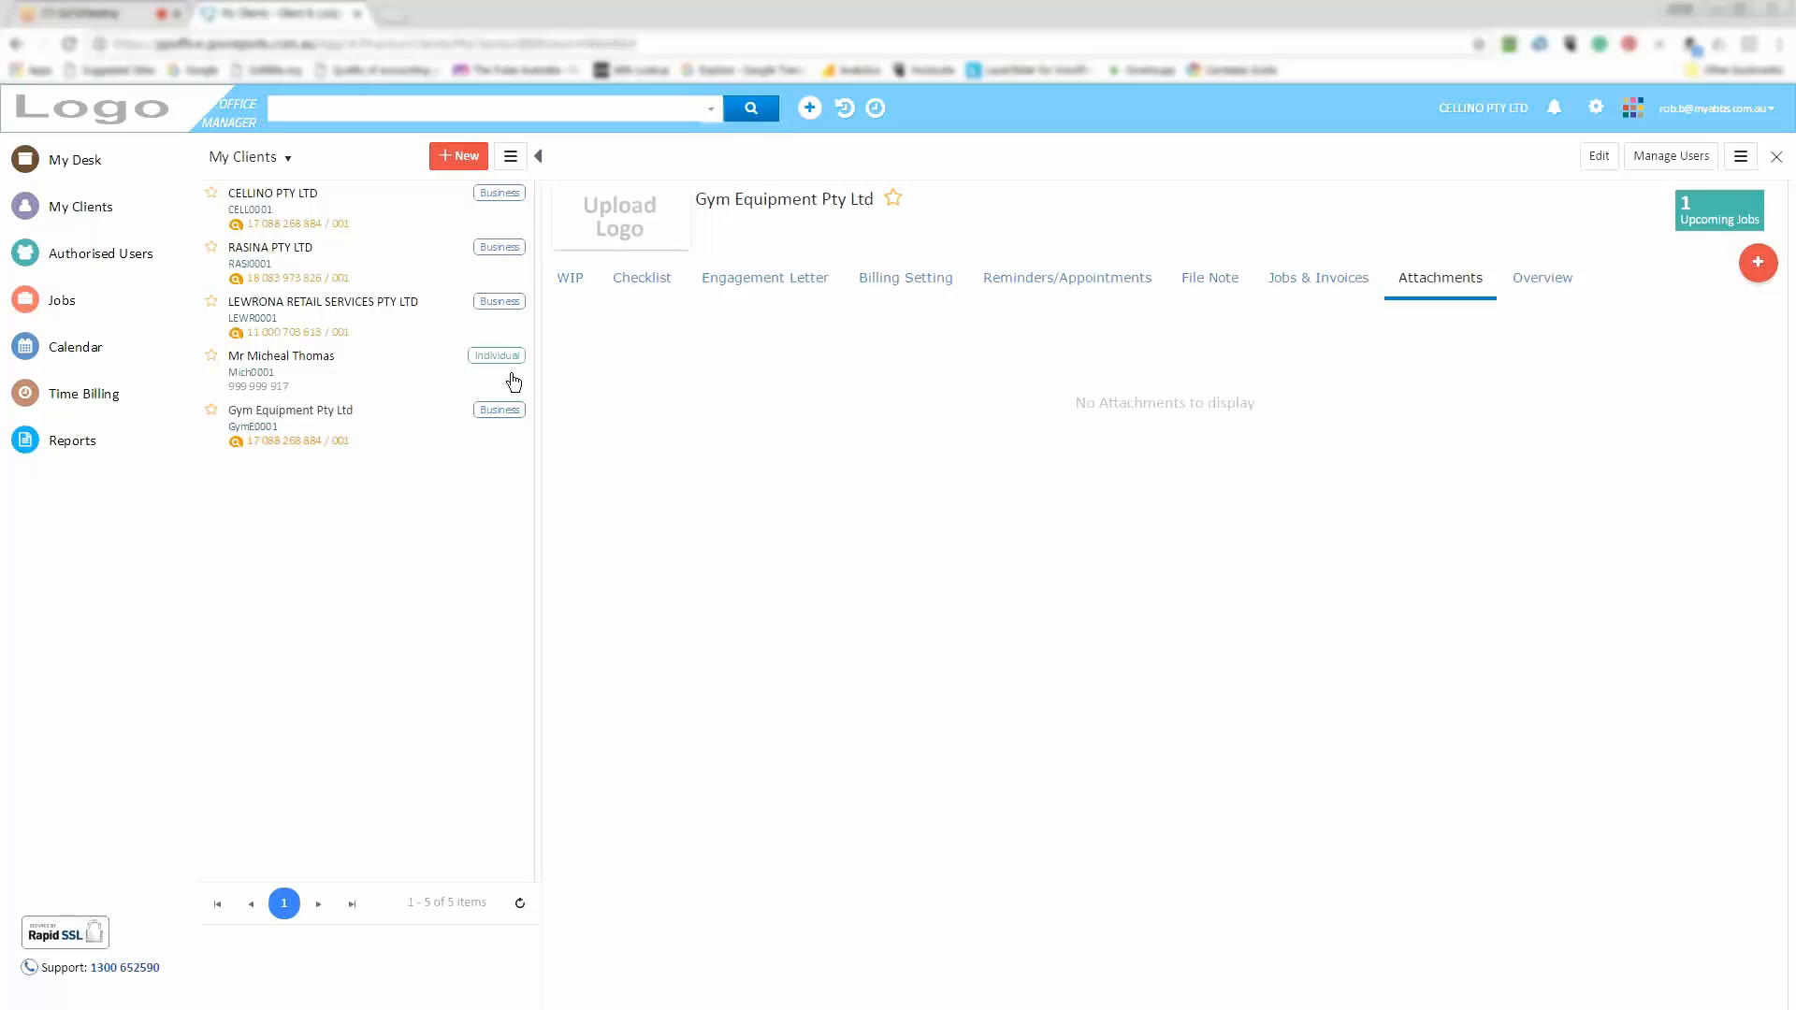
# Start a new attachment and bring up the file picker listing the monthly Statement PDFs
pyautogui.click(1742, 268)
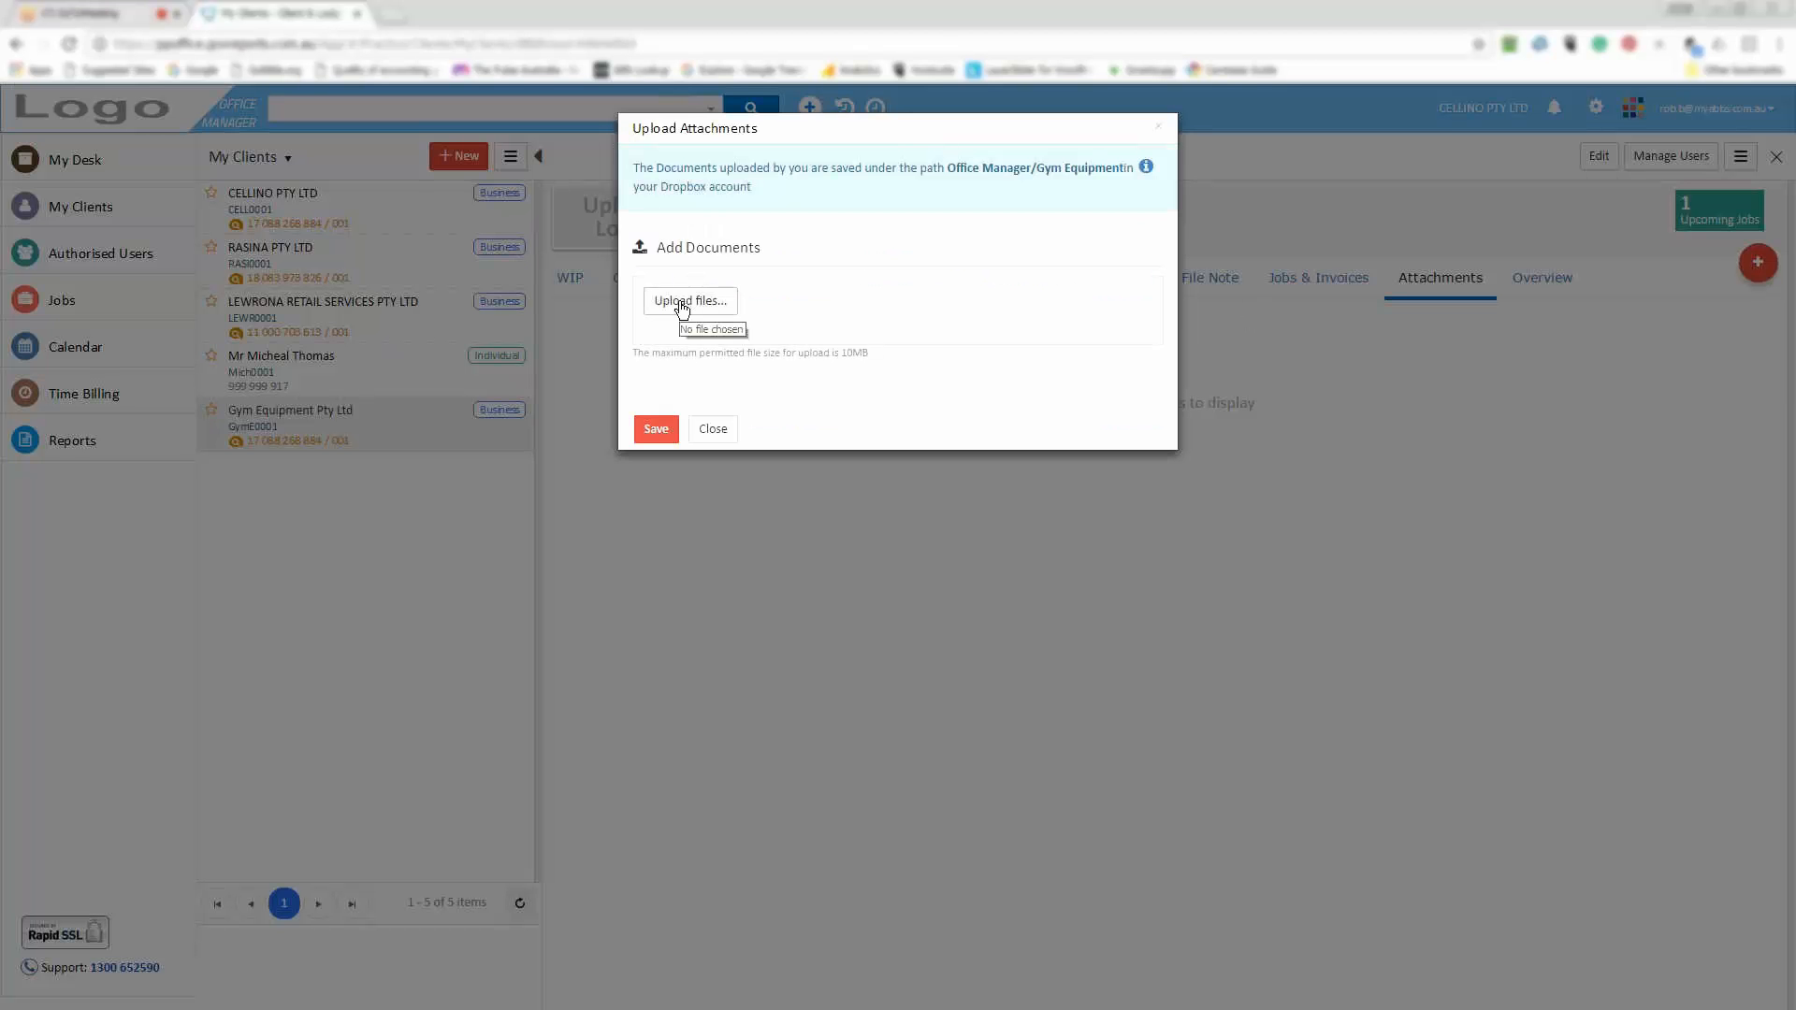
pyautogui.click(682, 301)
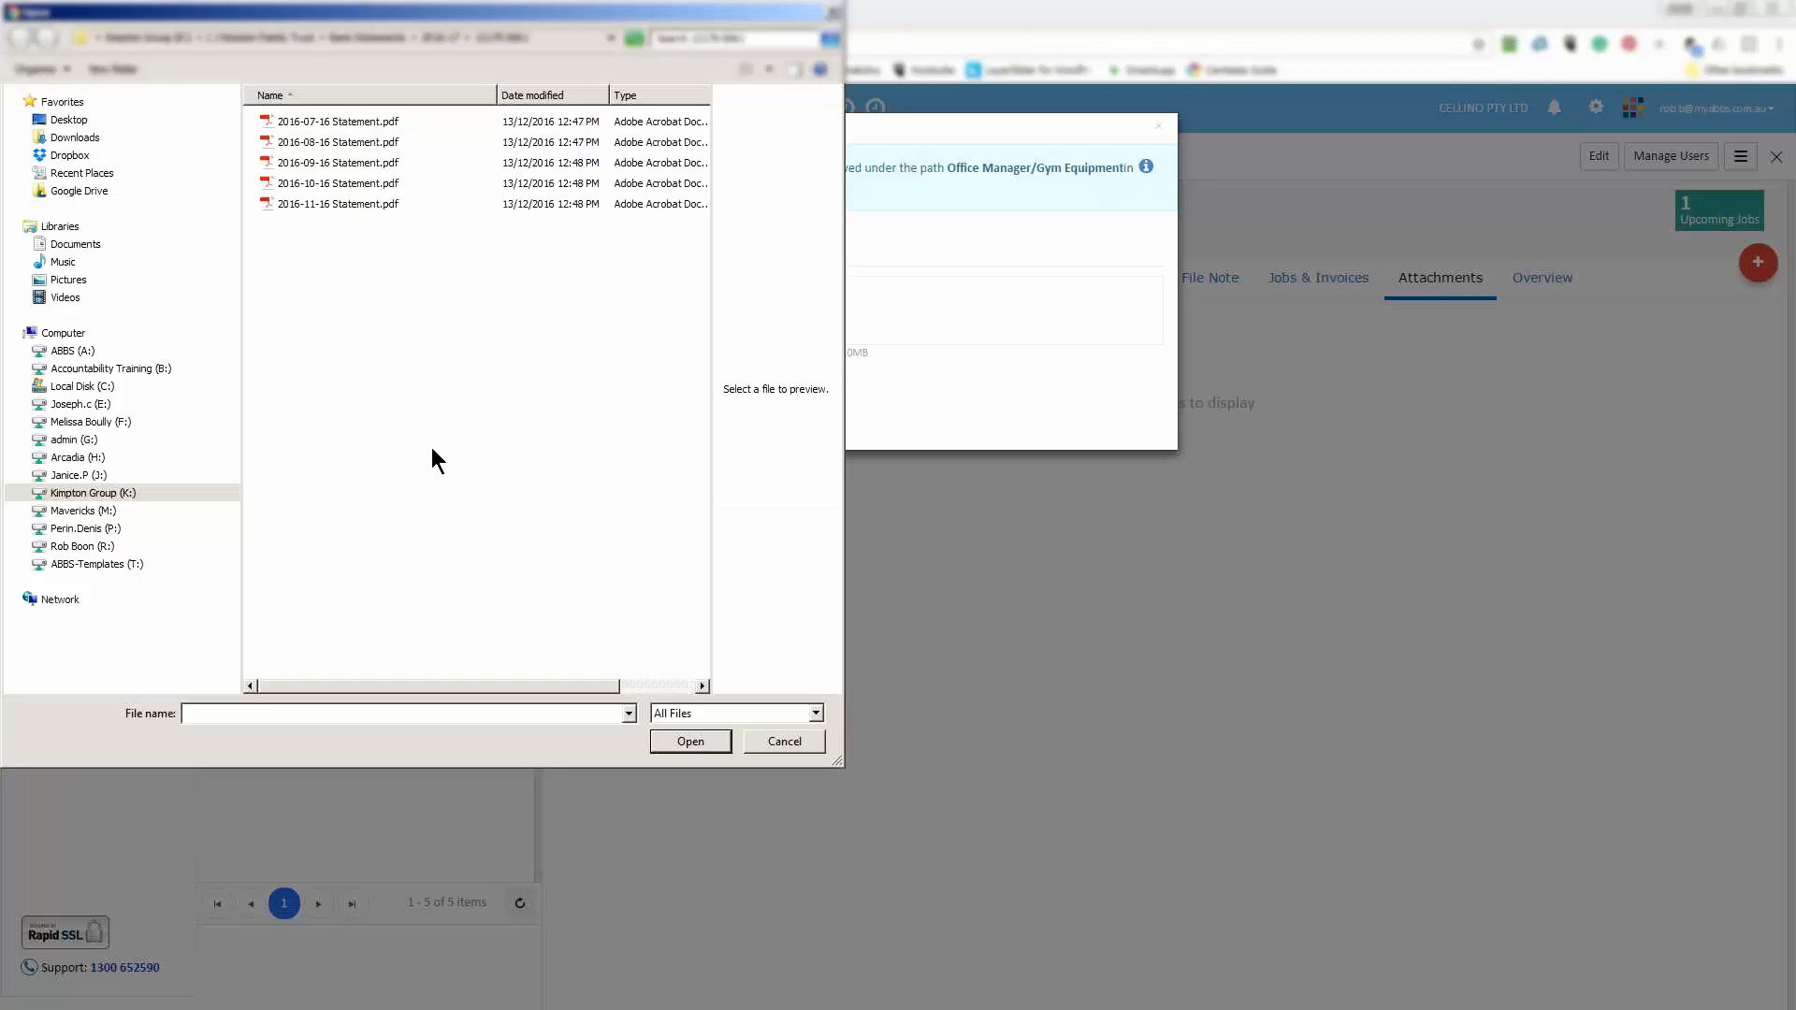
# Upload Get Started with Dropbox.pdf from the Dropbox folder and save it to the client
pyautogui.click(64, 160)
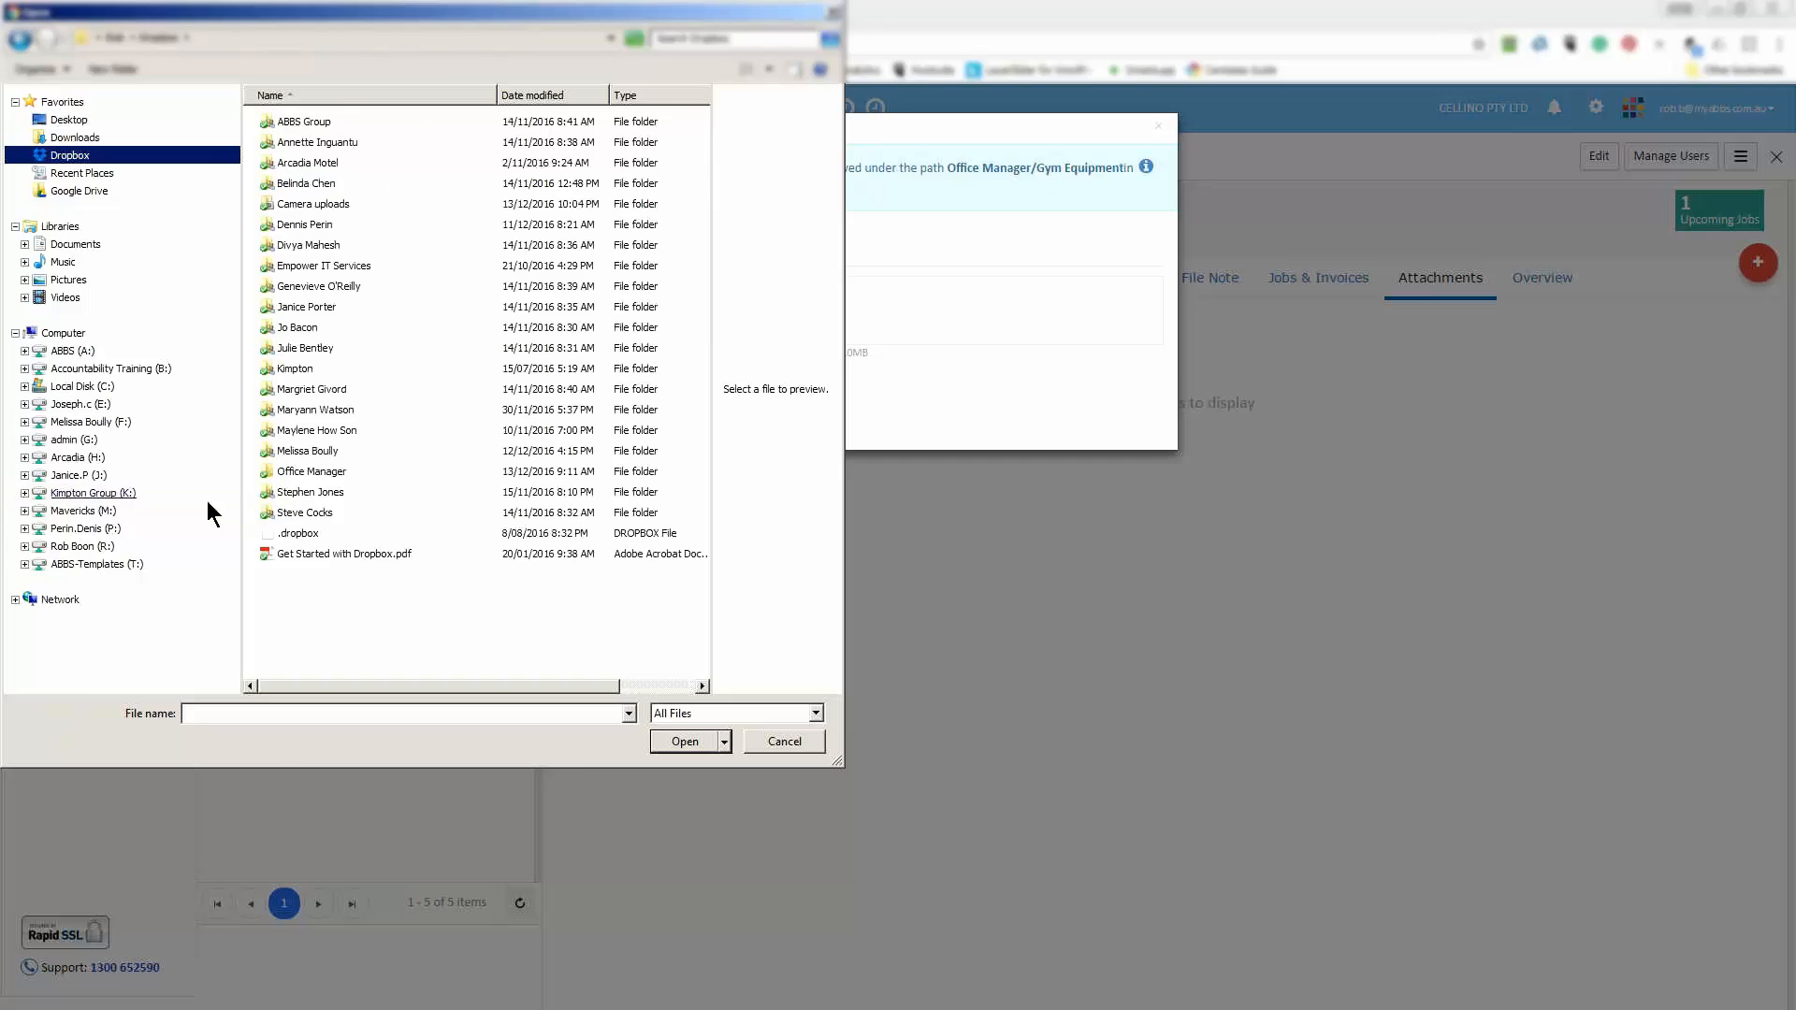
pyautogui.doubleClick(318, 554)
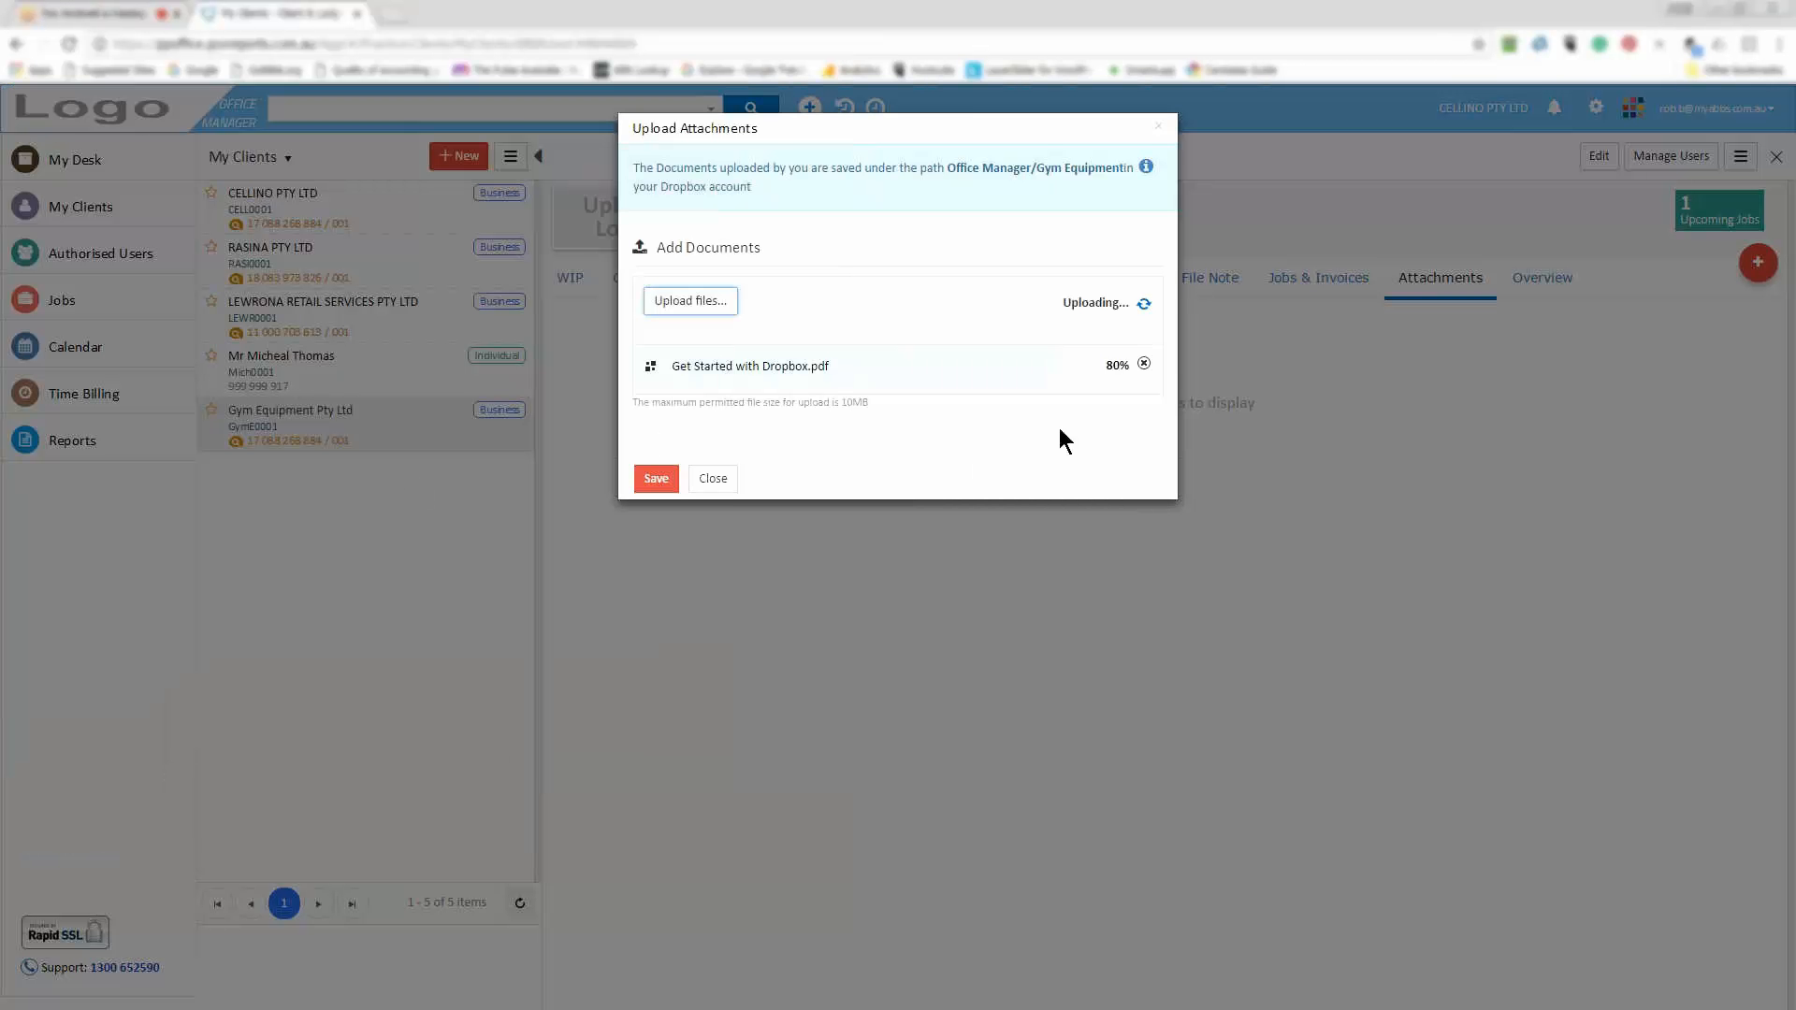
pyautogui.click(655, 479)
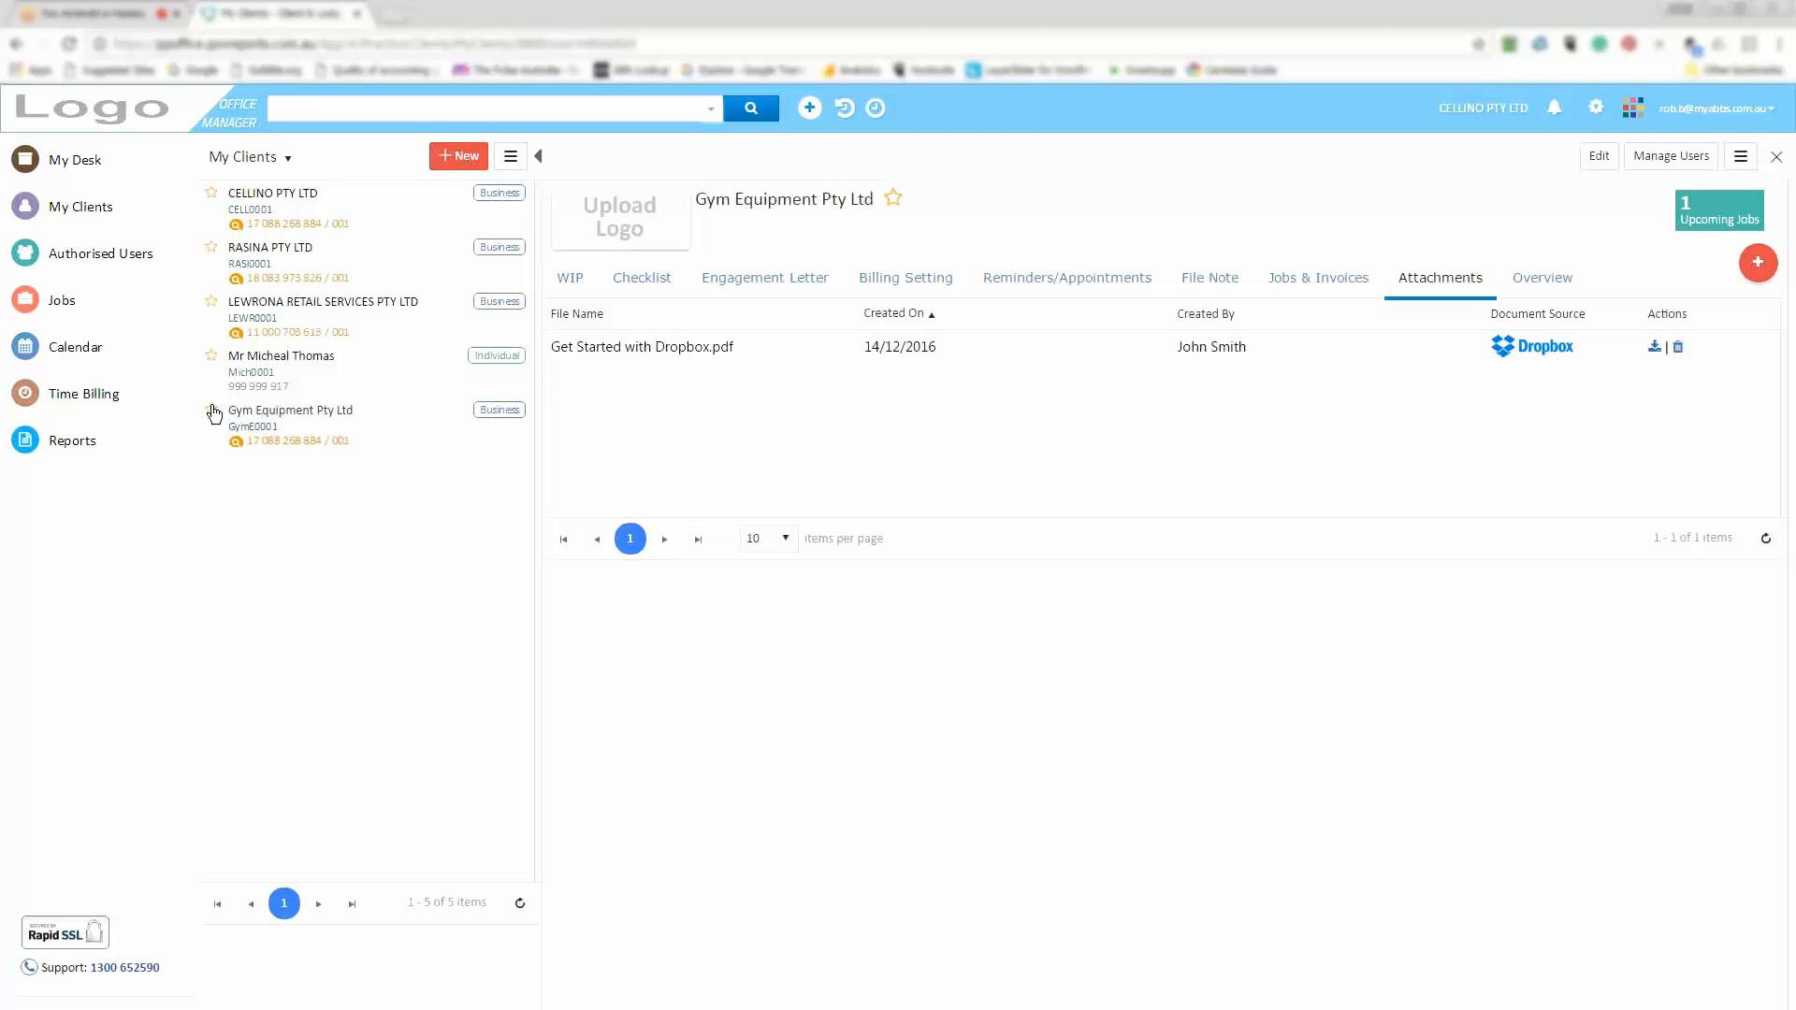
# Confirm Get Started with Dropbox.pdf, dated 14/12/2016, is listed as the client's only attachment
pyautogui.moveTo(70, 291)
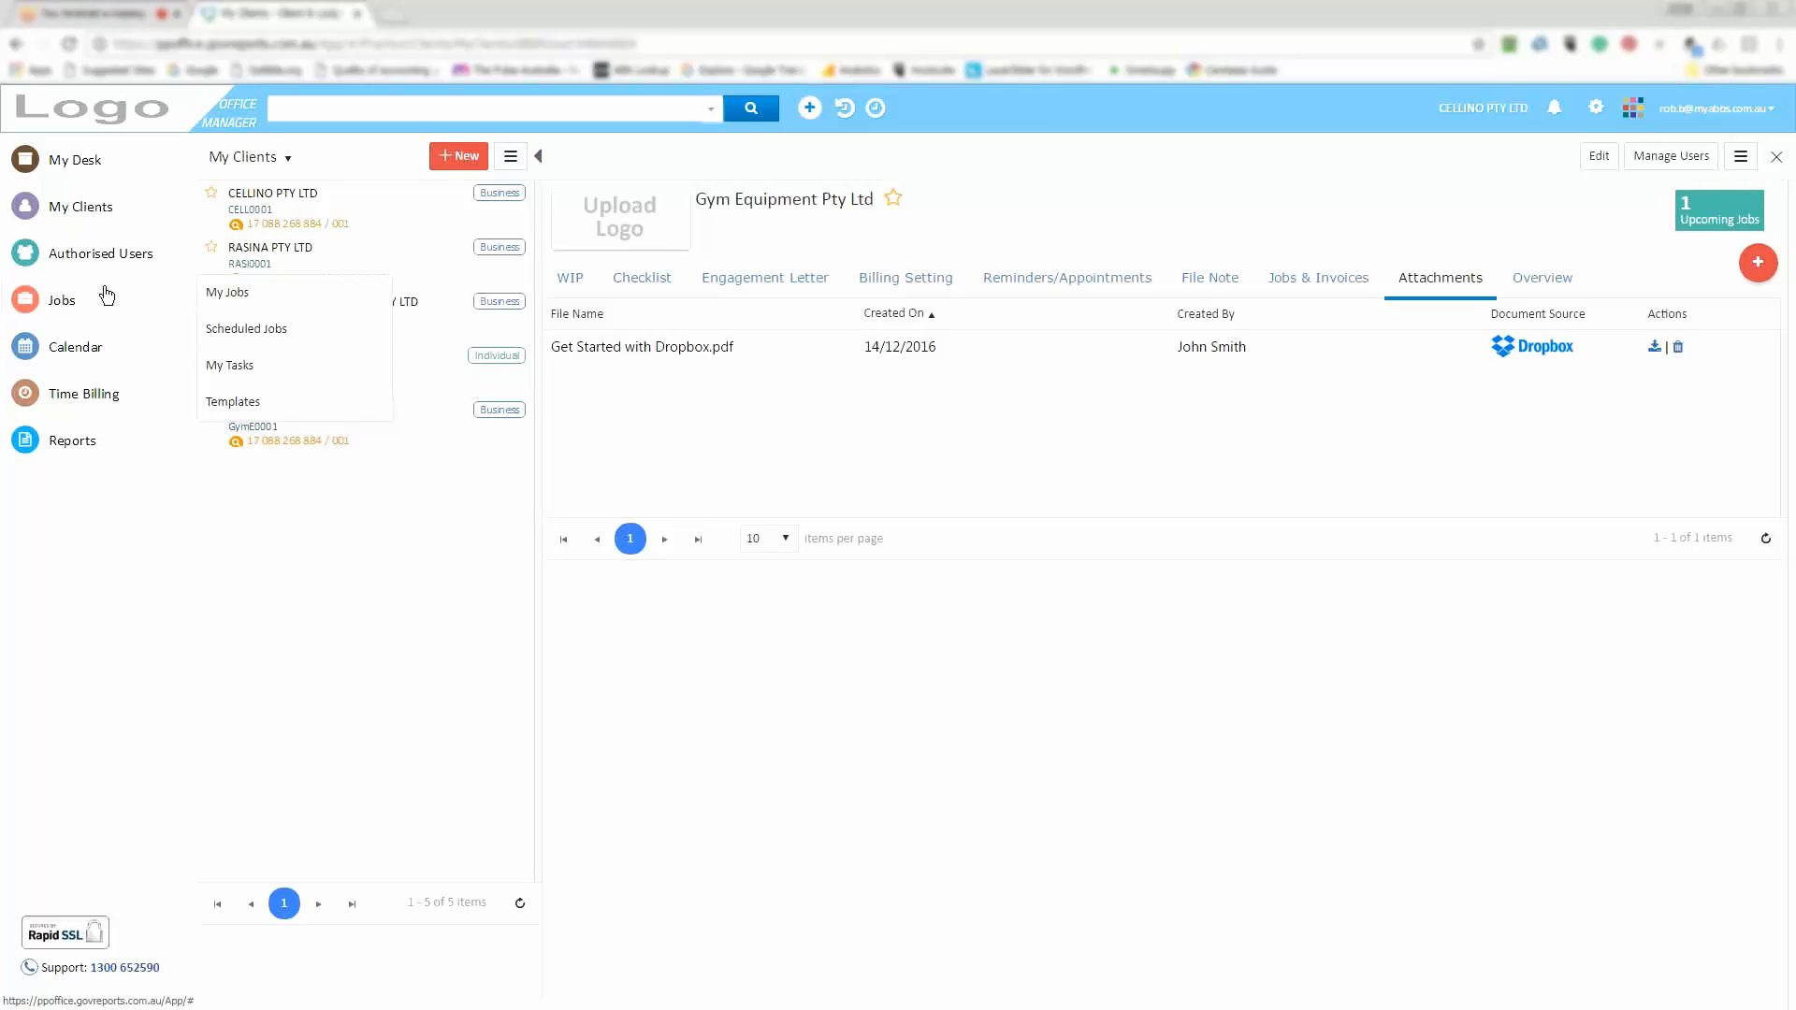
# Open the Gym Equipment Monthly Processing template from the Recurring Job Template list via its Actions menu
pyautogui.moveTo(239, 401)
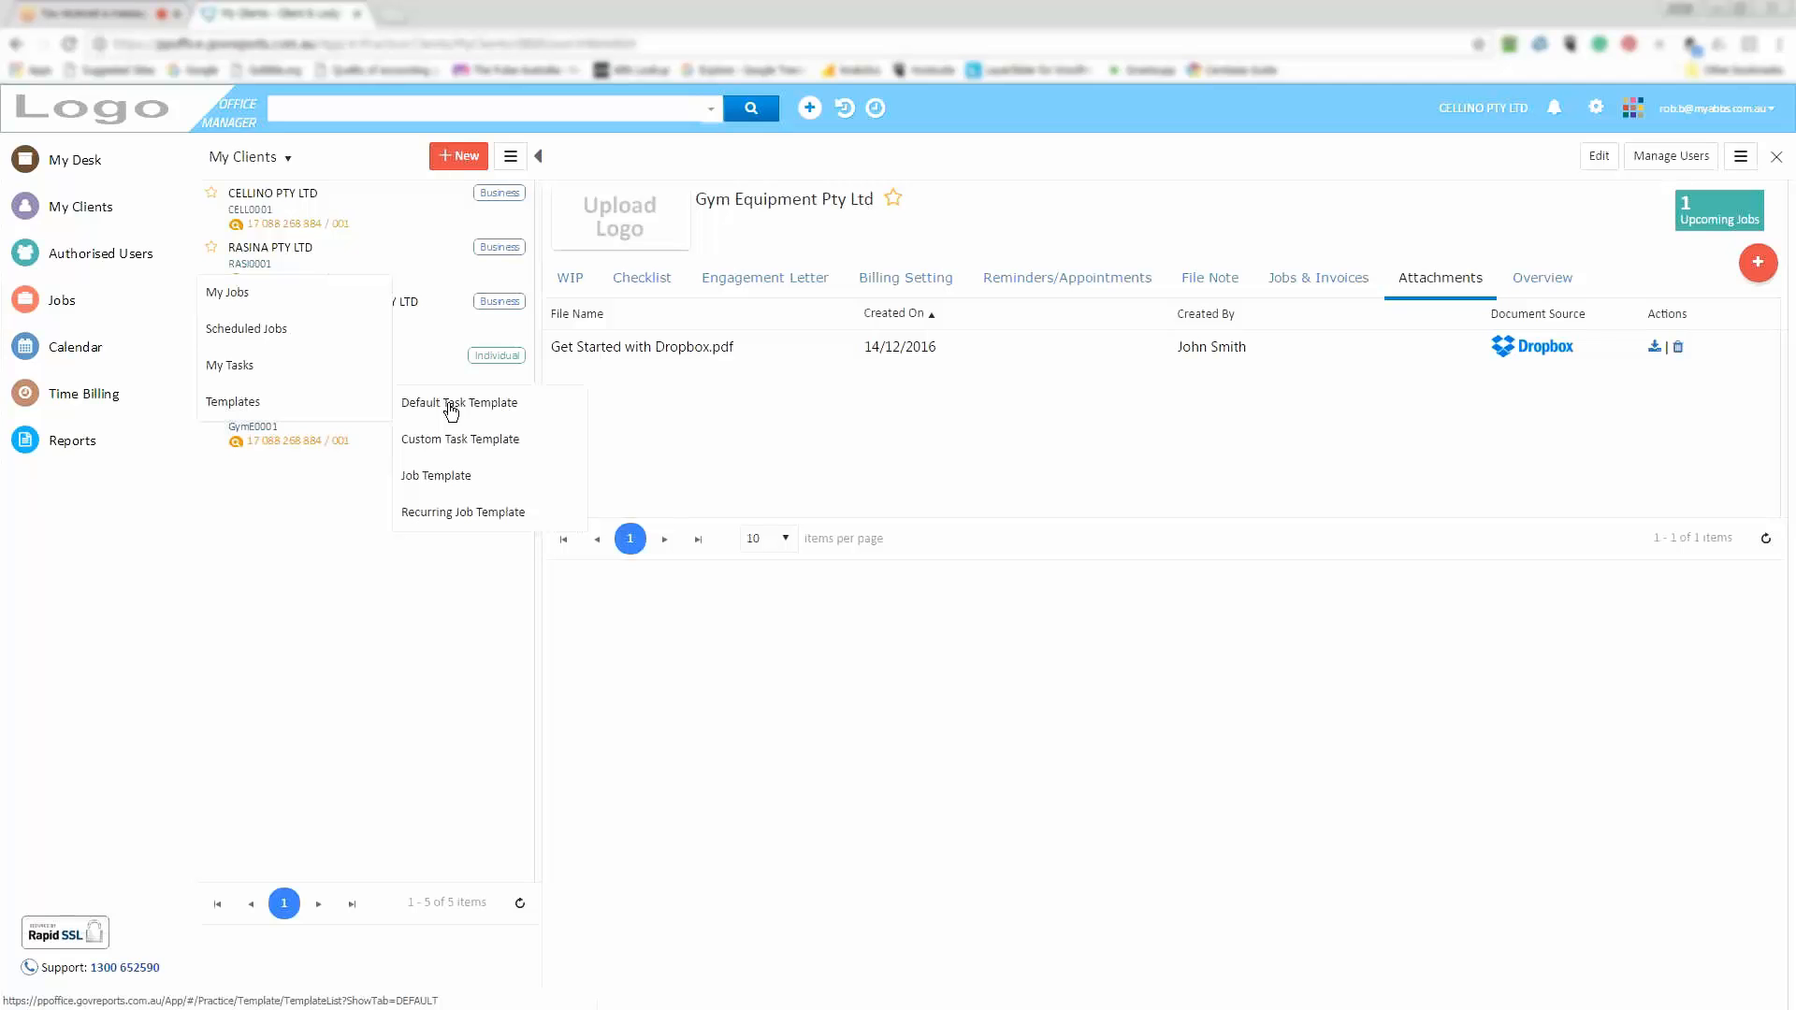
pyautogui.click(435, 514)
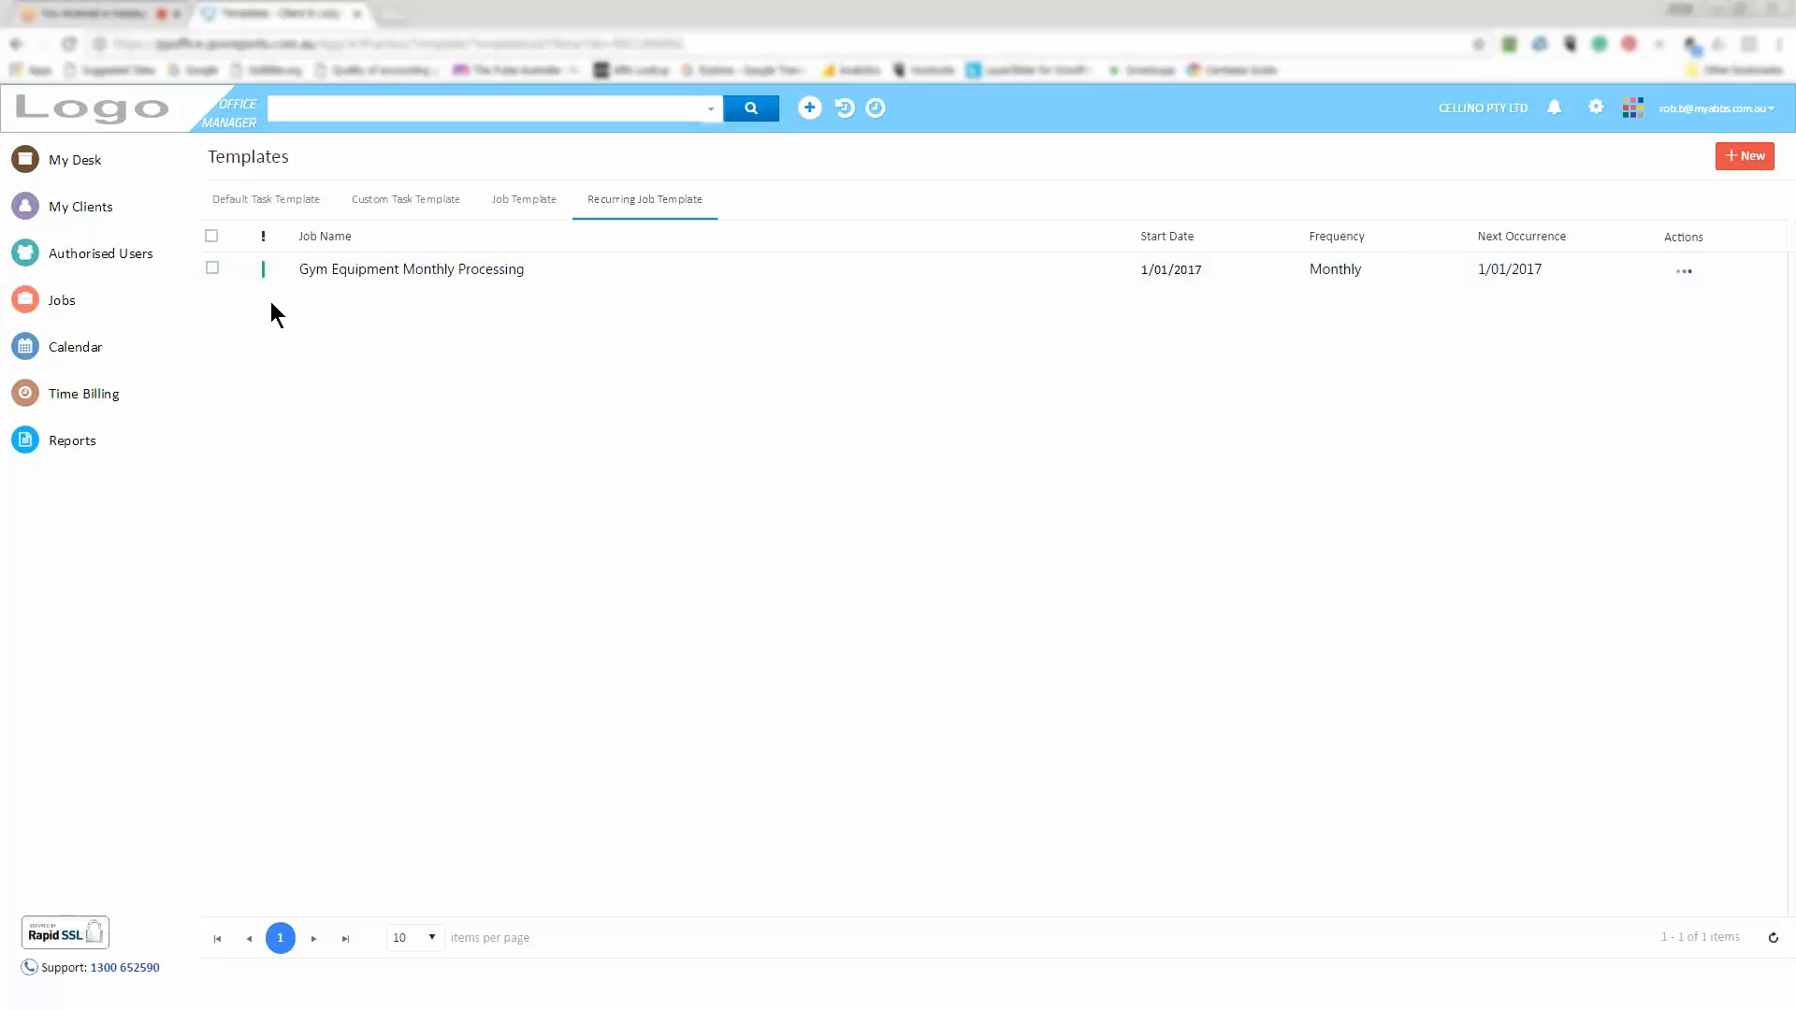
pyautogui.click(1683, 277)
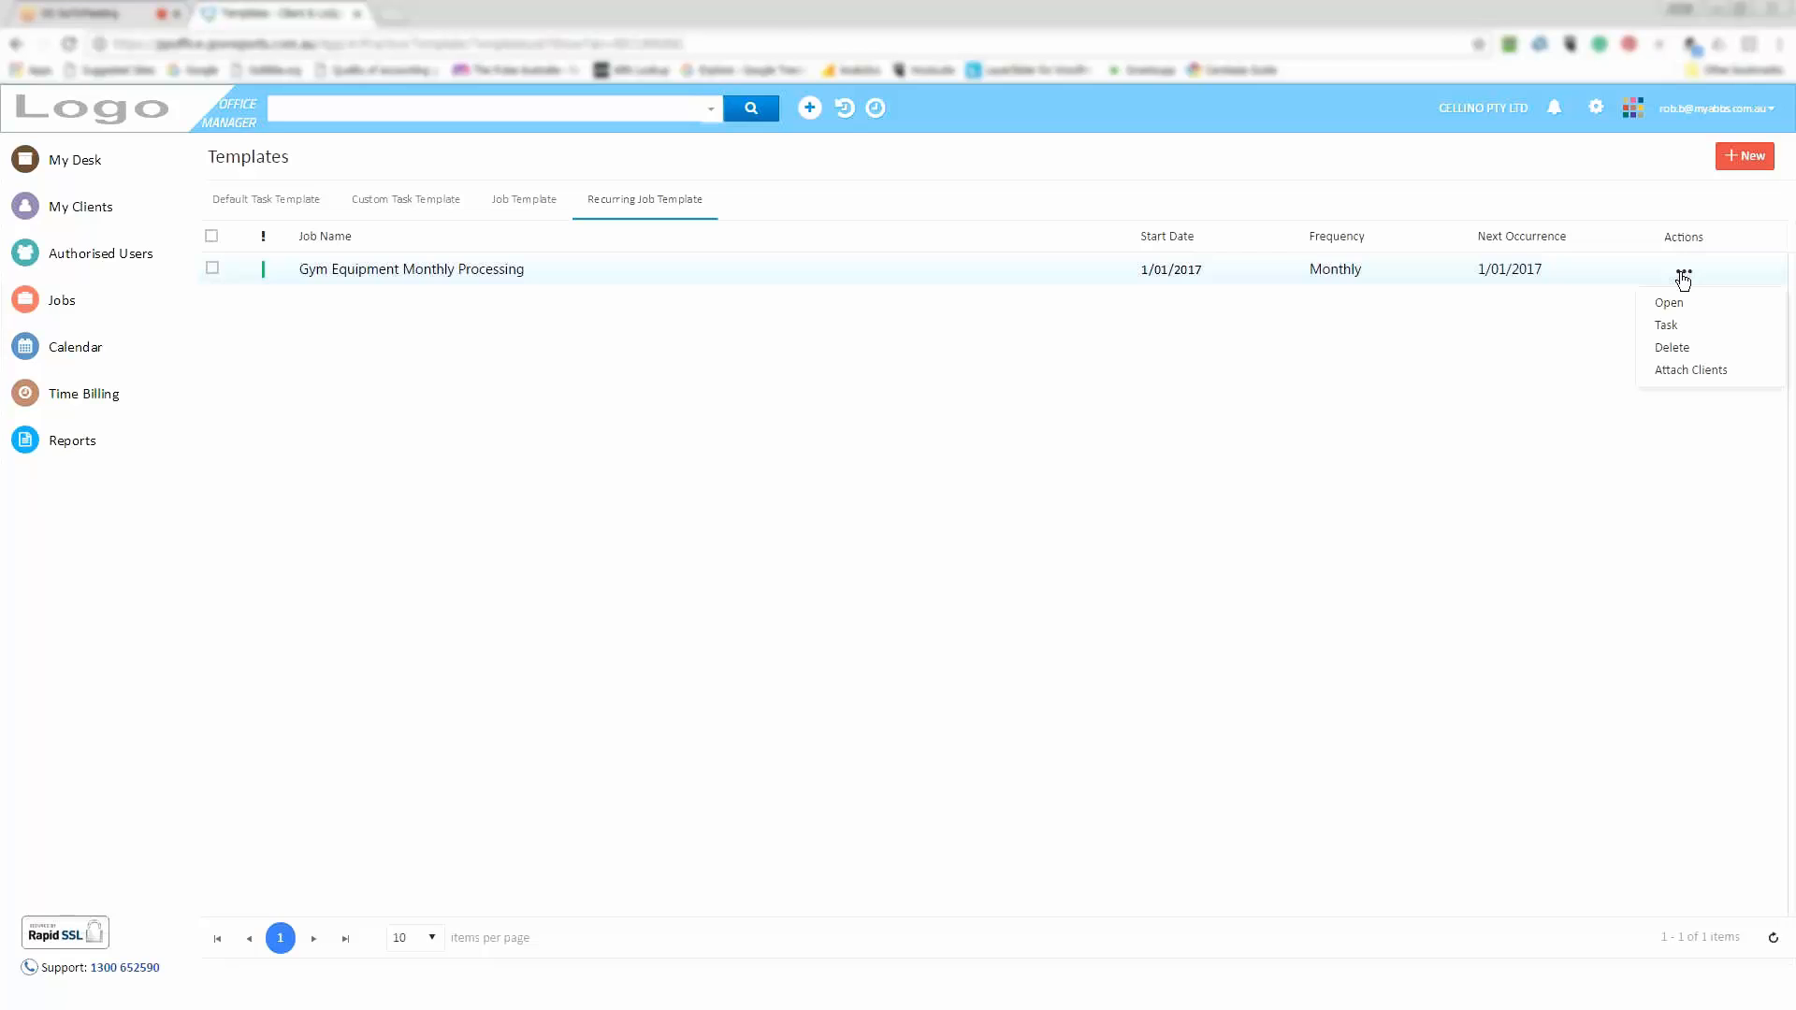
pyautogui.click(1669, 302)
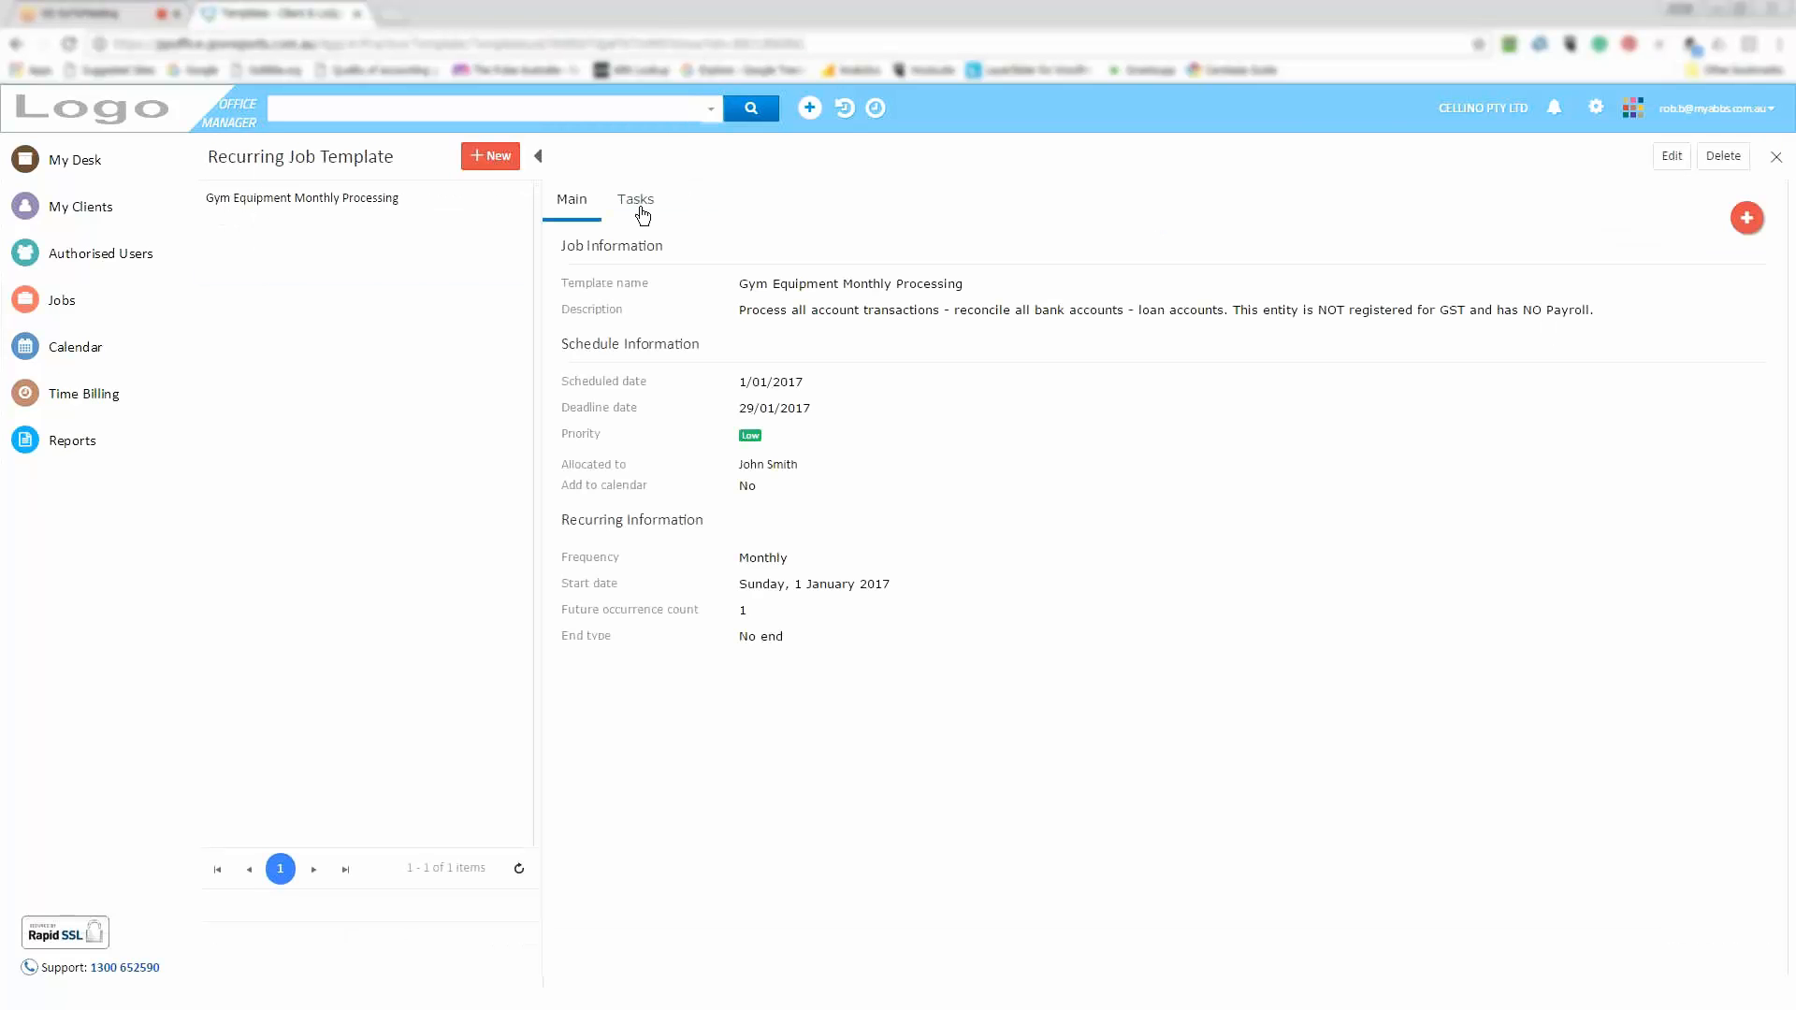
# Show the template's six-task checklist, briefly viewing Main and the Add Task option
pyautogui.click(640, 202)
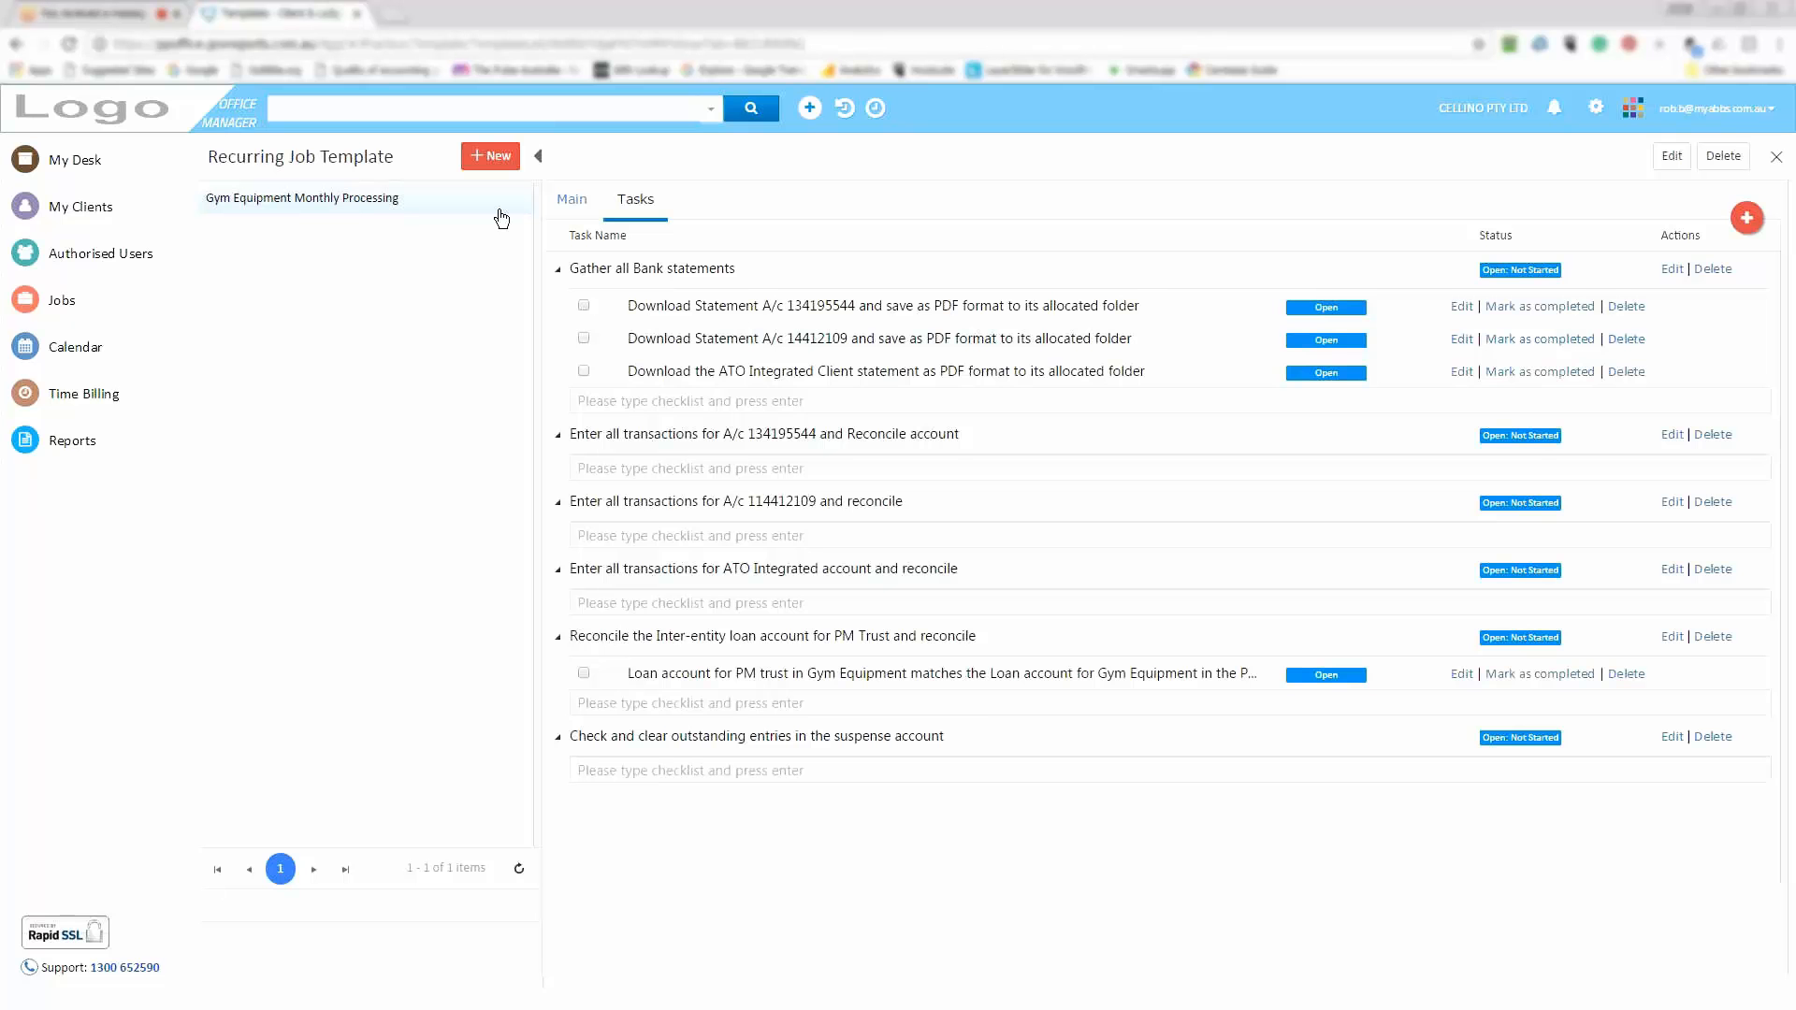
pyautogui.click(573, 202)
pyautogui.click(1746, 219)
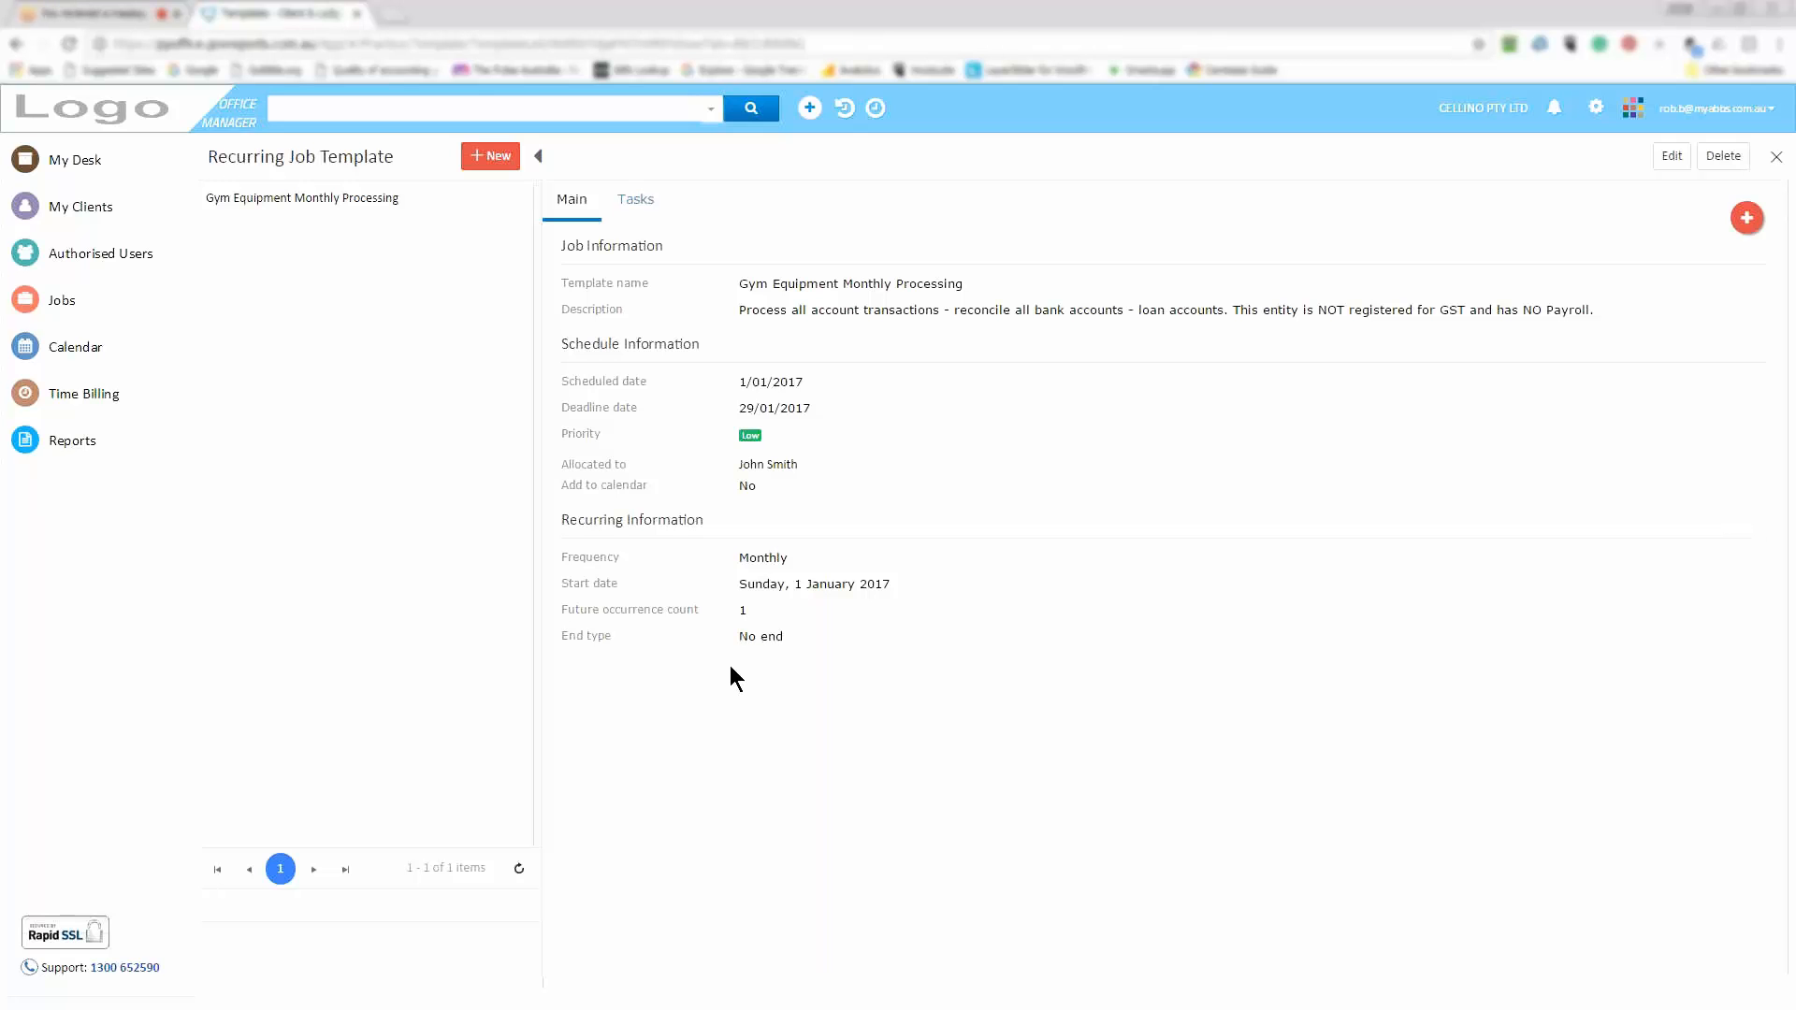
pyautogui.click(640, 213)
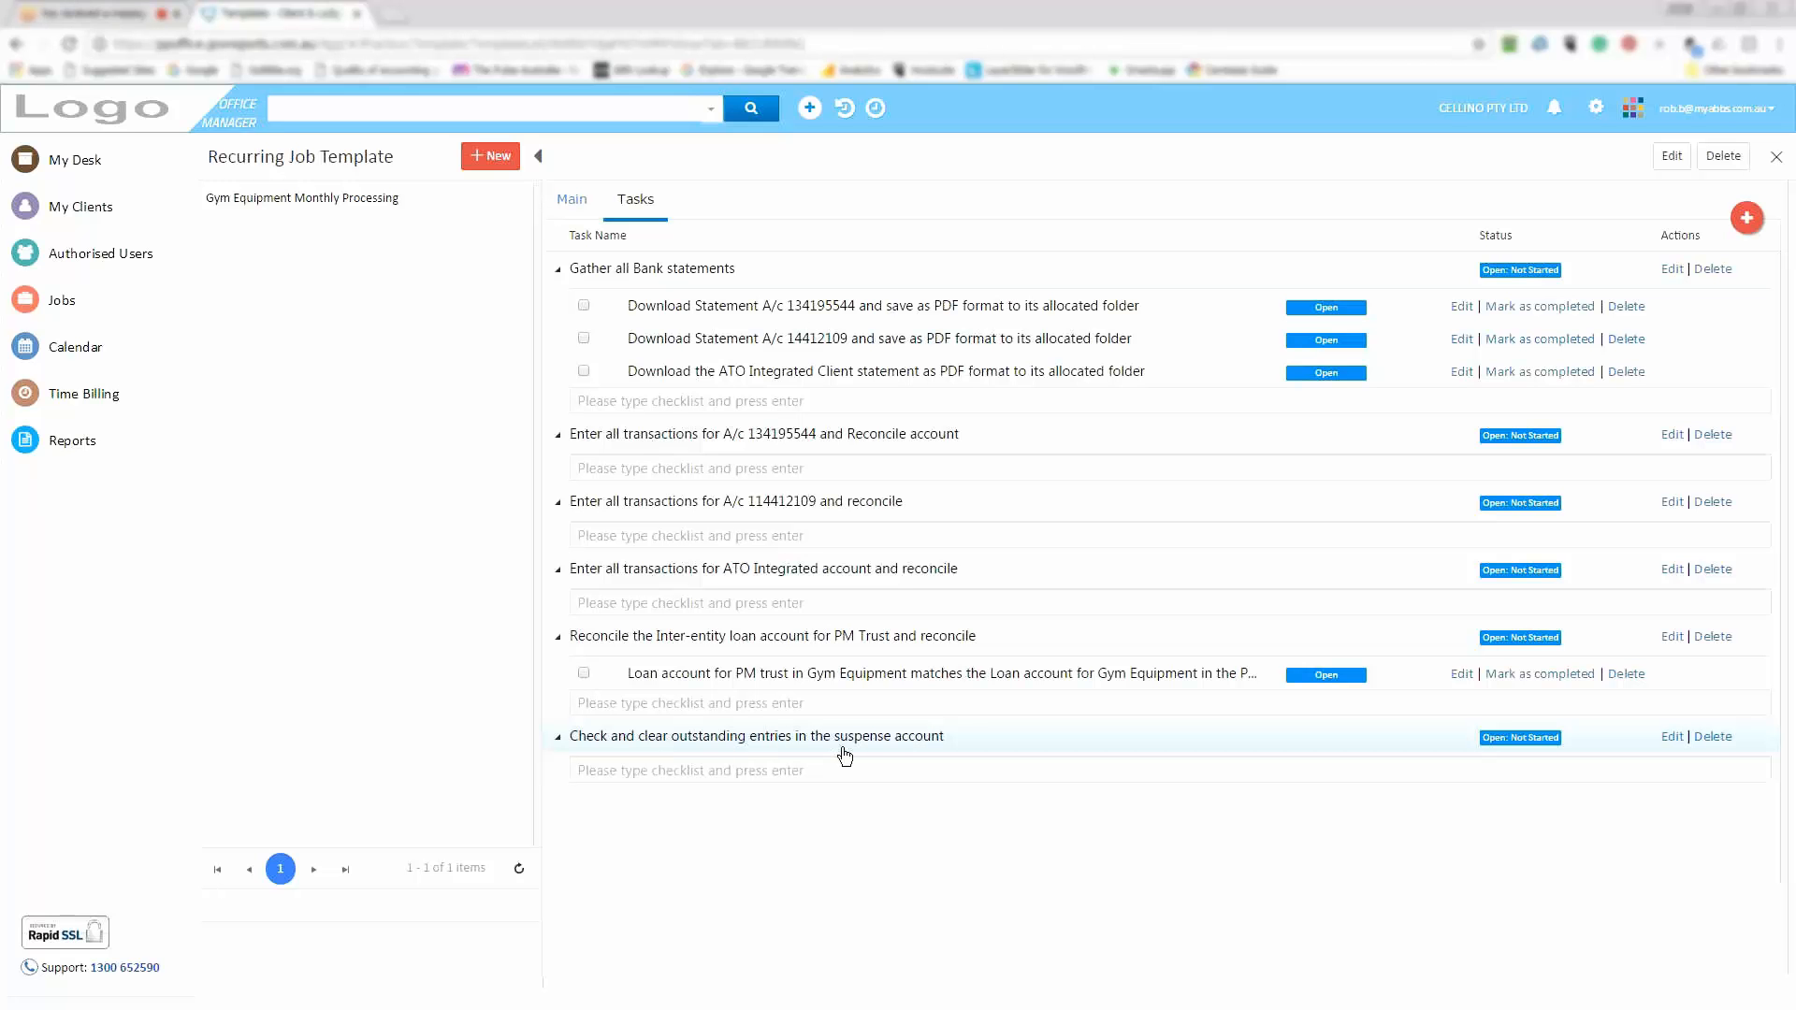
# Return to Main and highlight the description sentence noting no GST registration and no payroll
pyautogui.click(301, 200)
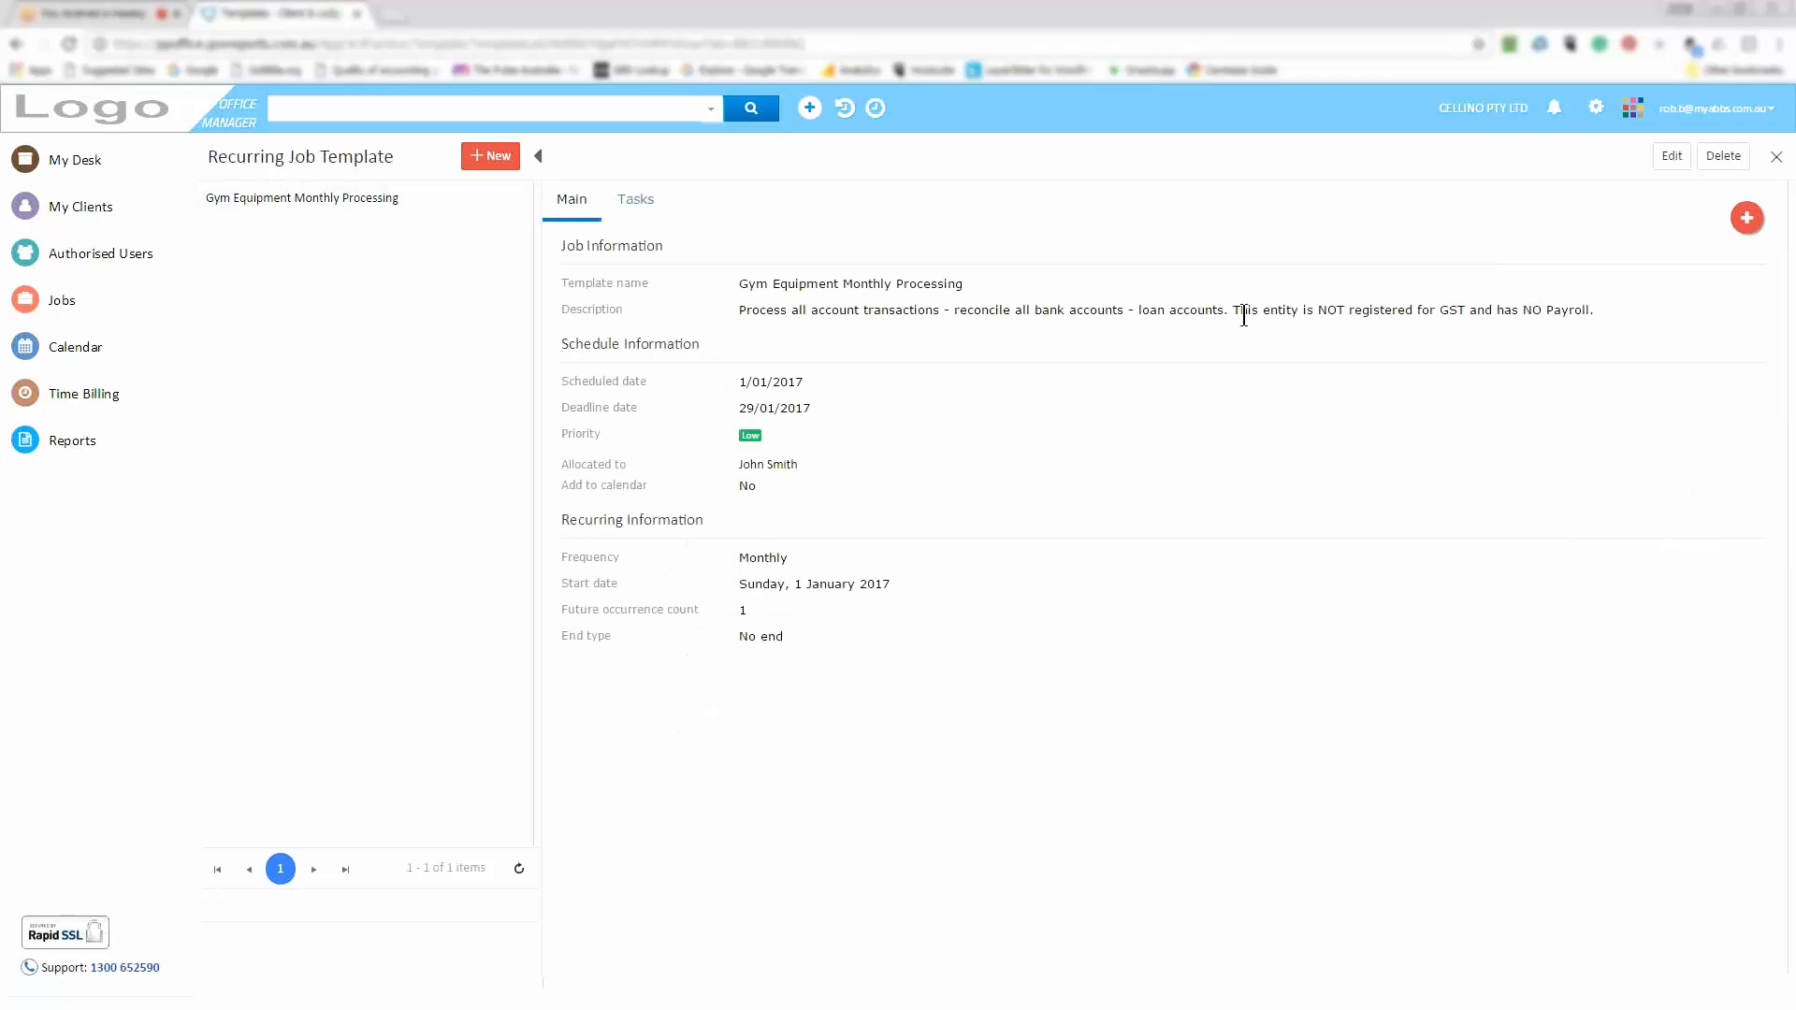
pyautogui.moveTo(1235, 311); pyautogui.dragTo(1589, 310)
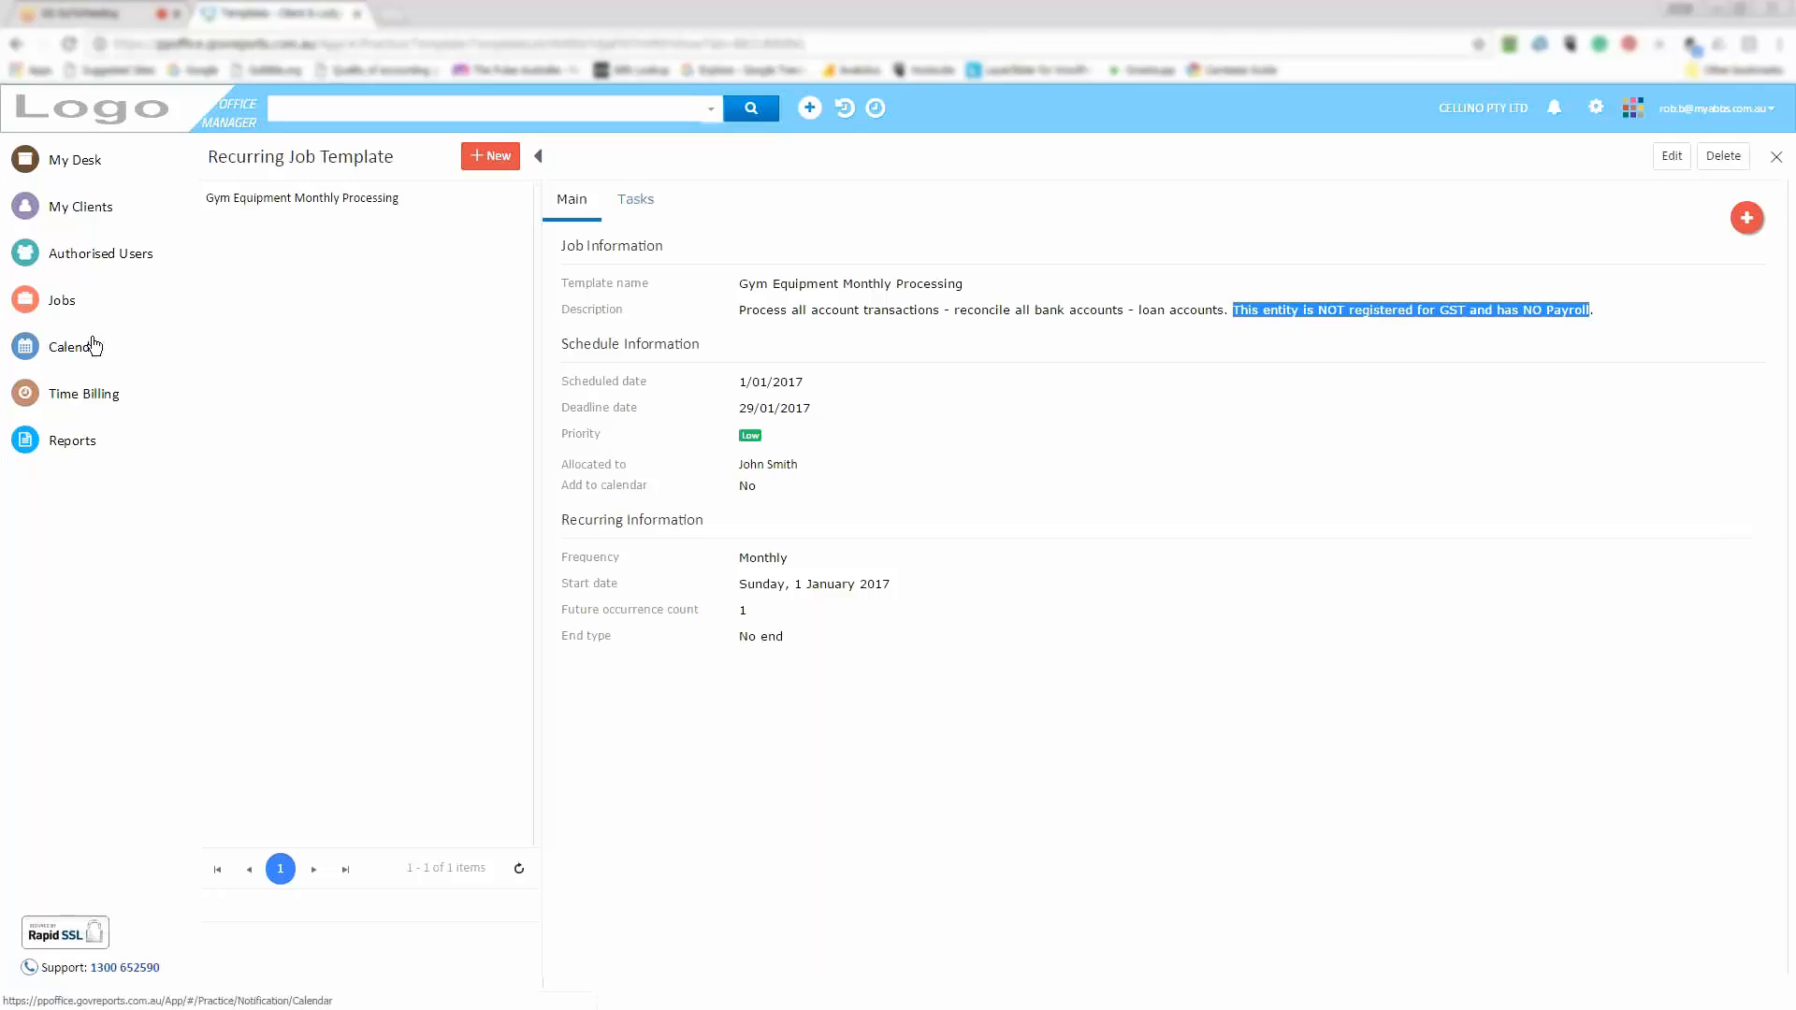
pyautogui.moveTo(107, 313)
pyautogui.click(299, 204)
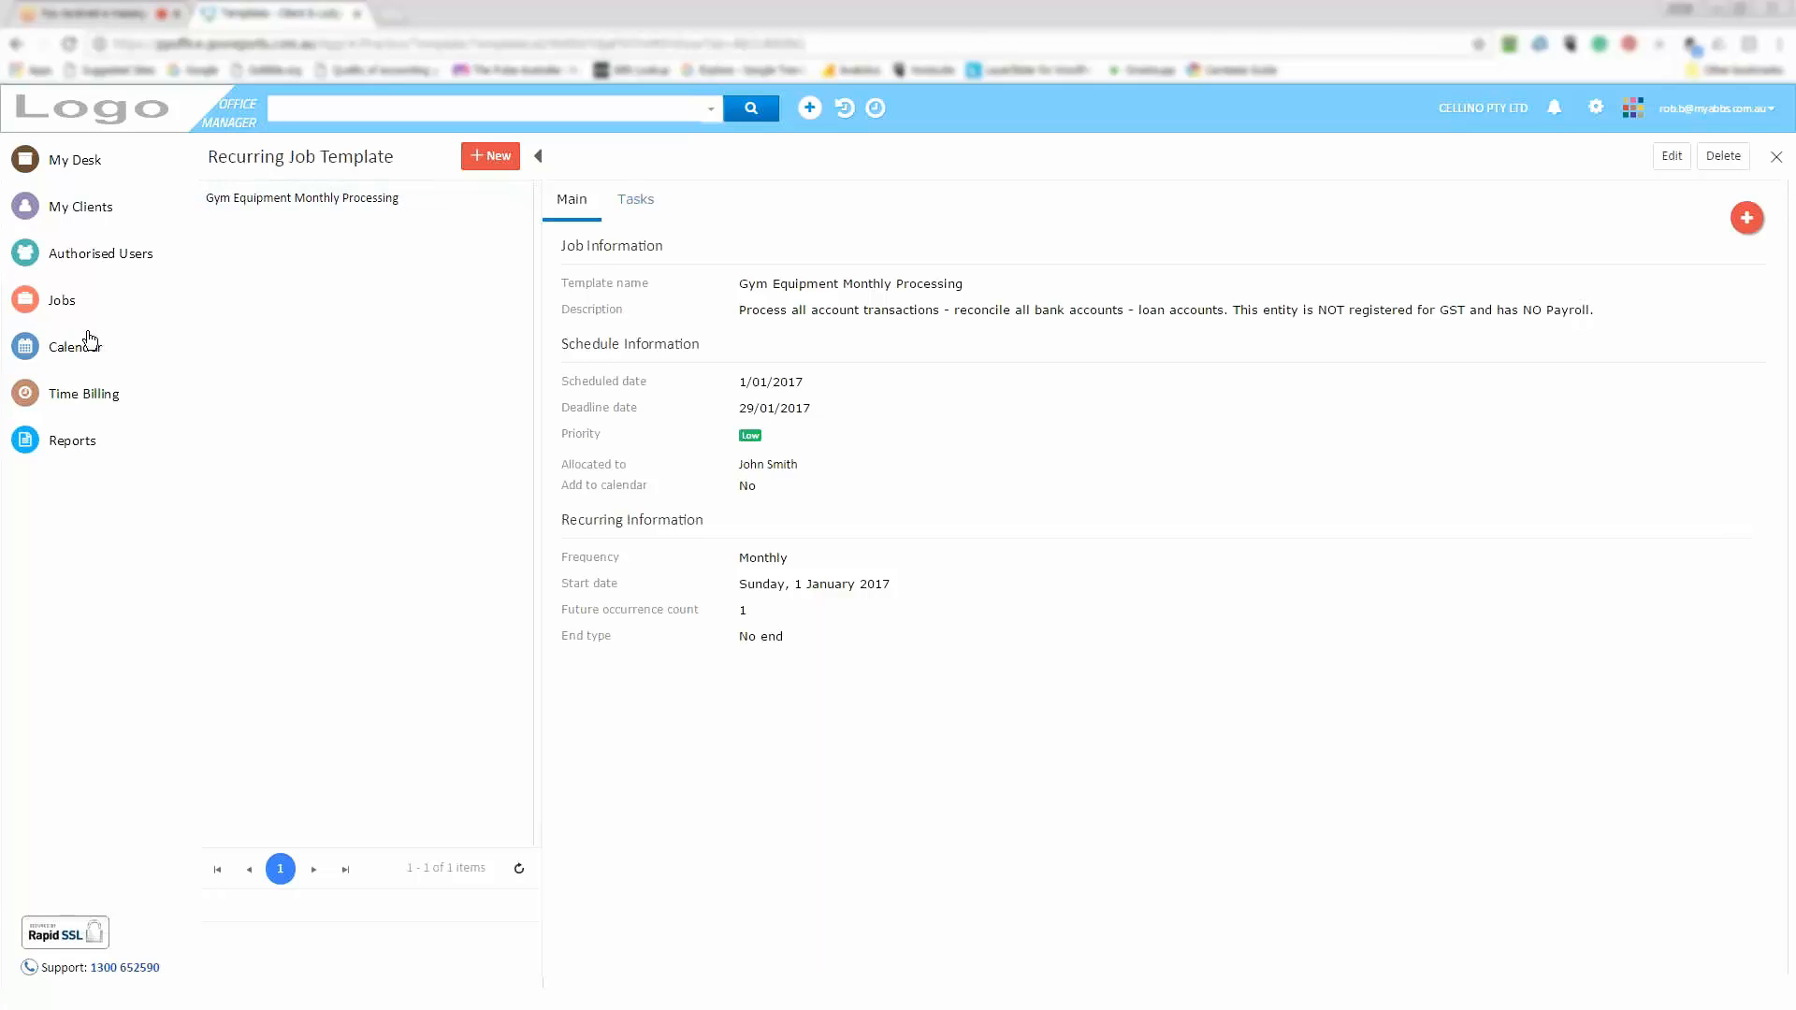
# Reopen the Recurring Job Template list and show the Gym Equipment template's Open, Task, Delete, Attach Clients actions
pyautogui.moveTo(93, 304)
pyautogui.moveTo(236, 402)
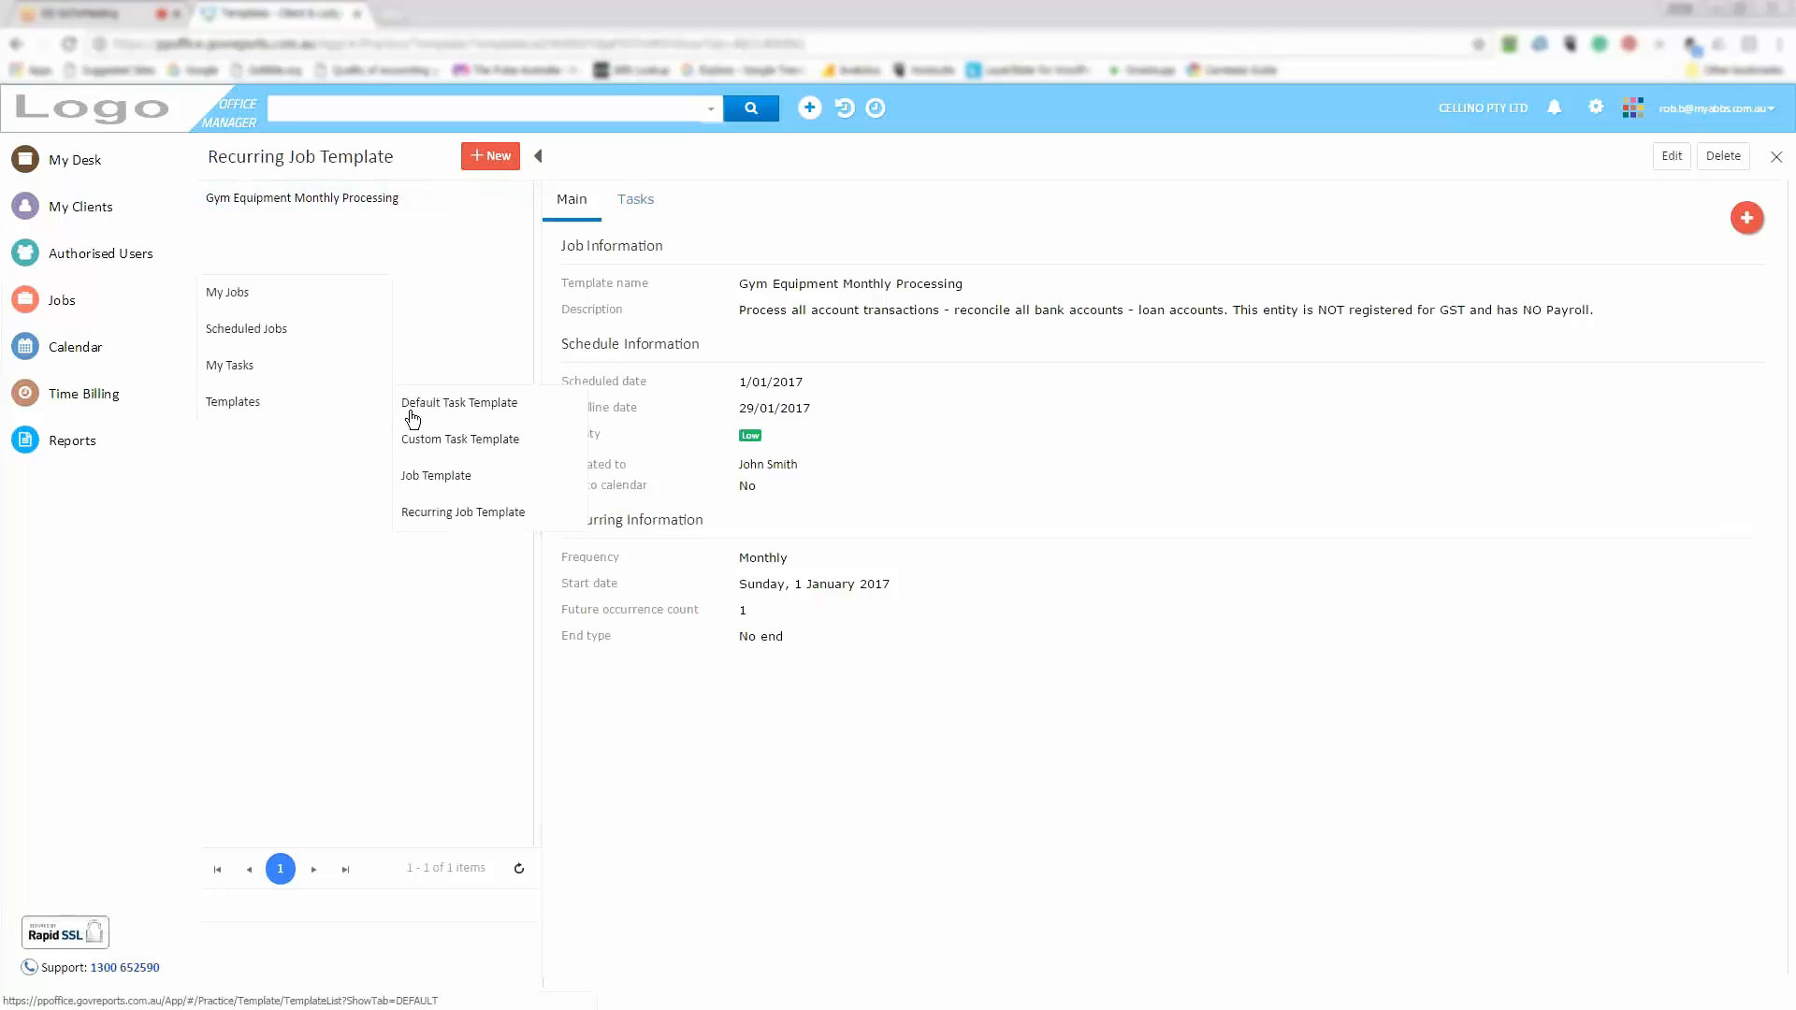
pyautogui.click(478, 515)
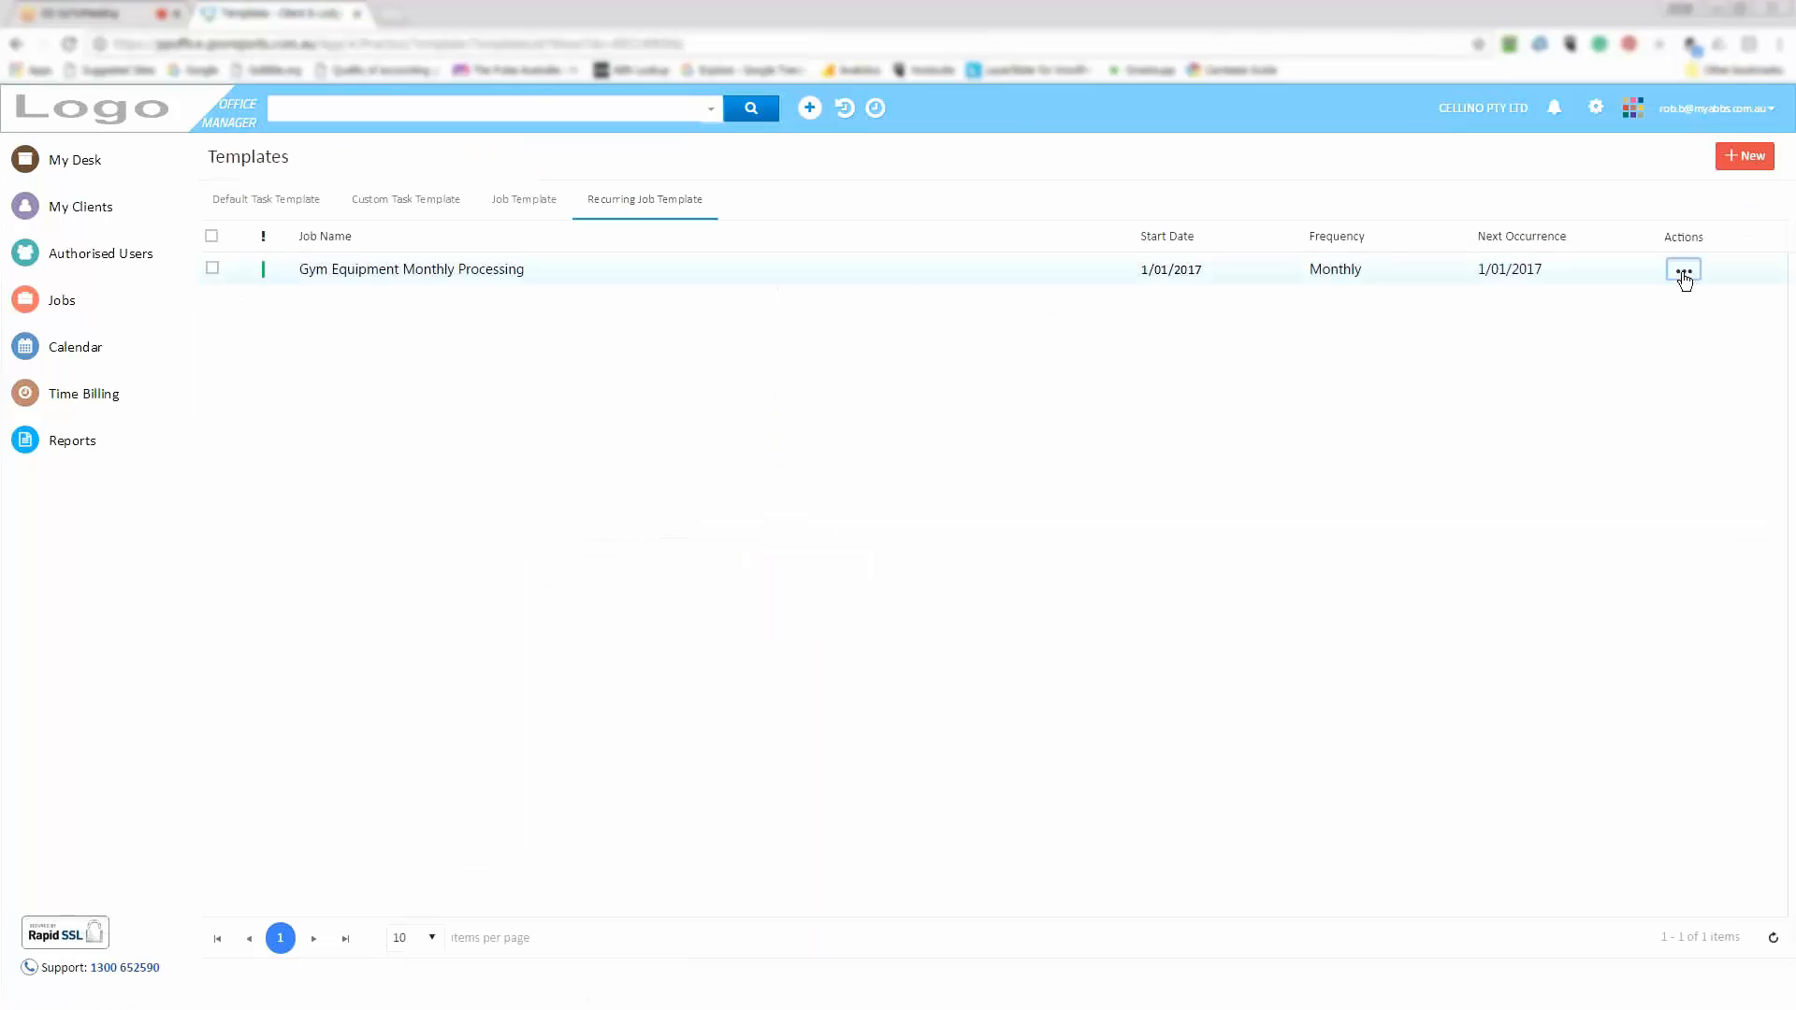
pyautogui.click(1684, 273)
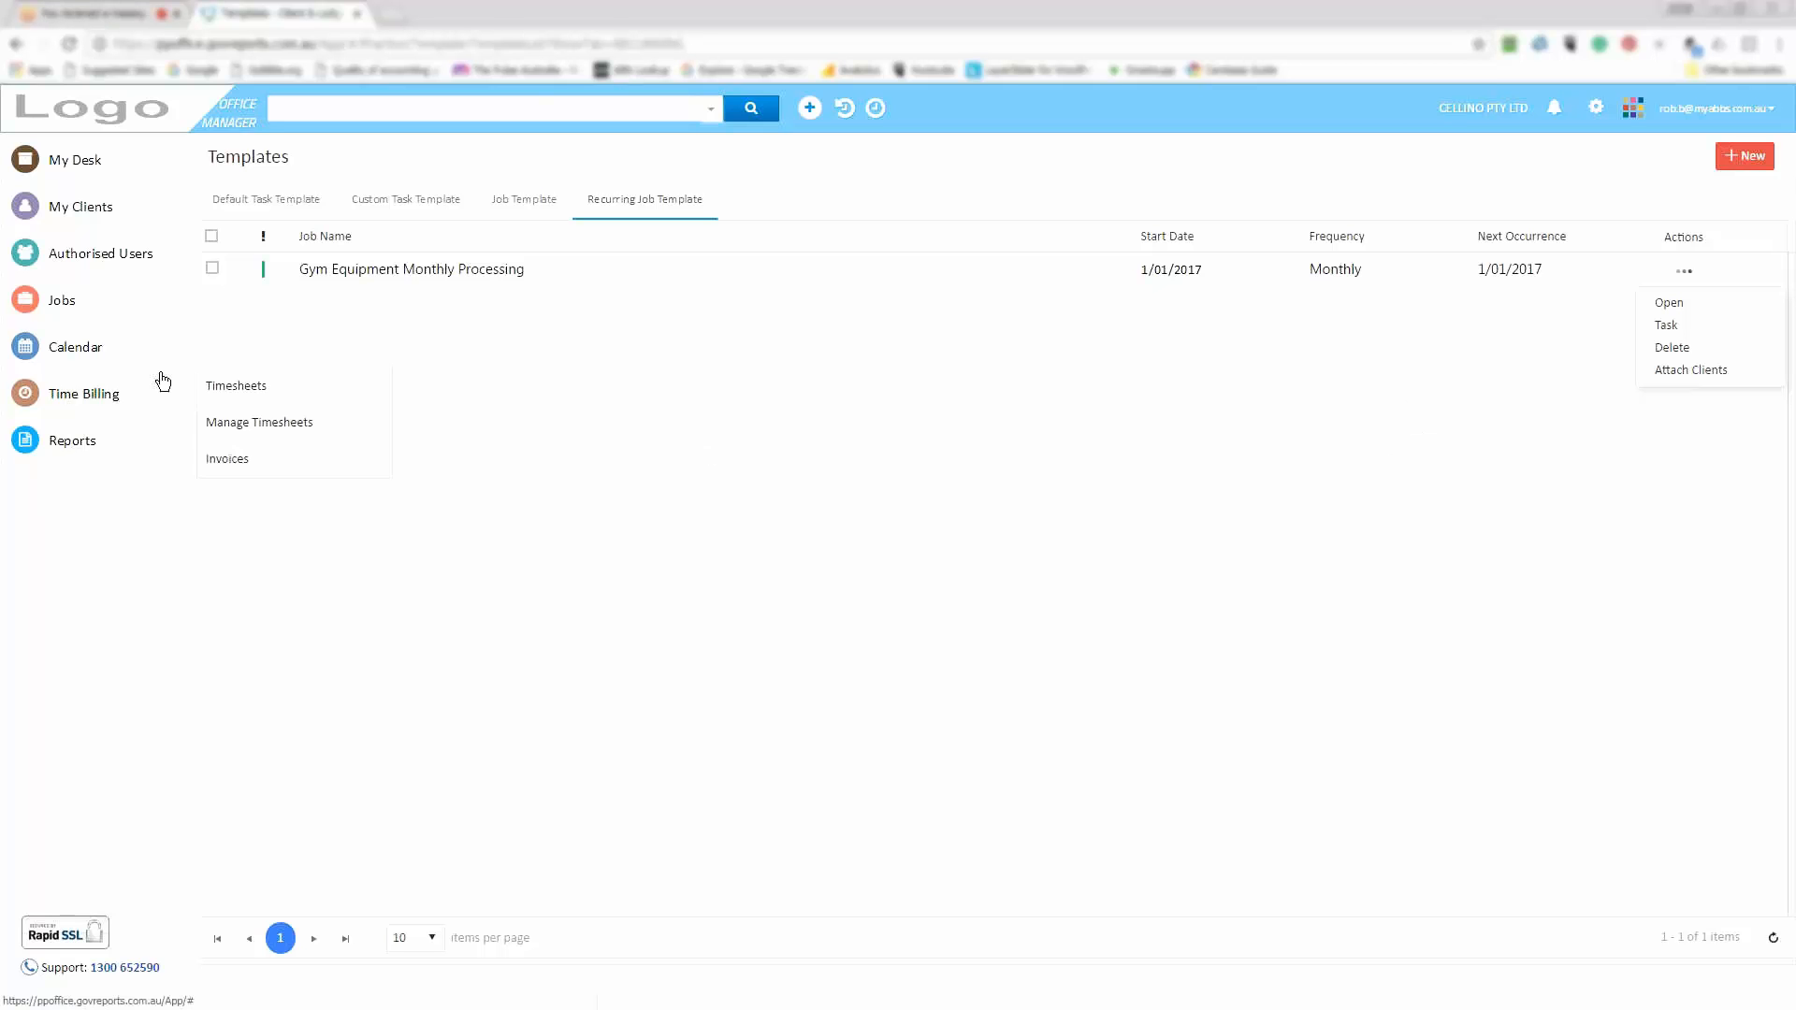
pyautogui.moveTo(85, 307)
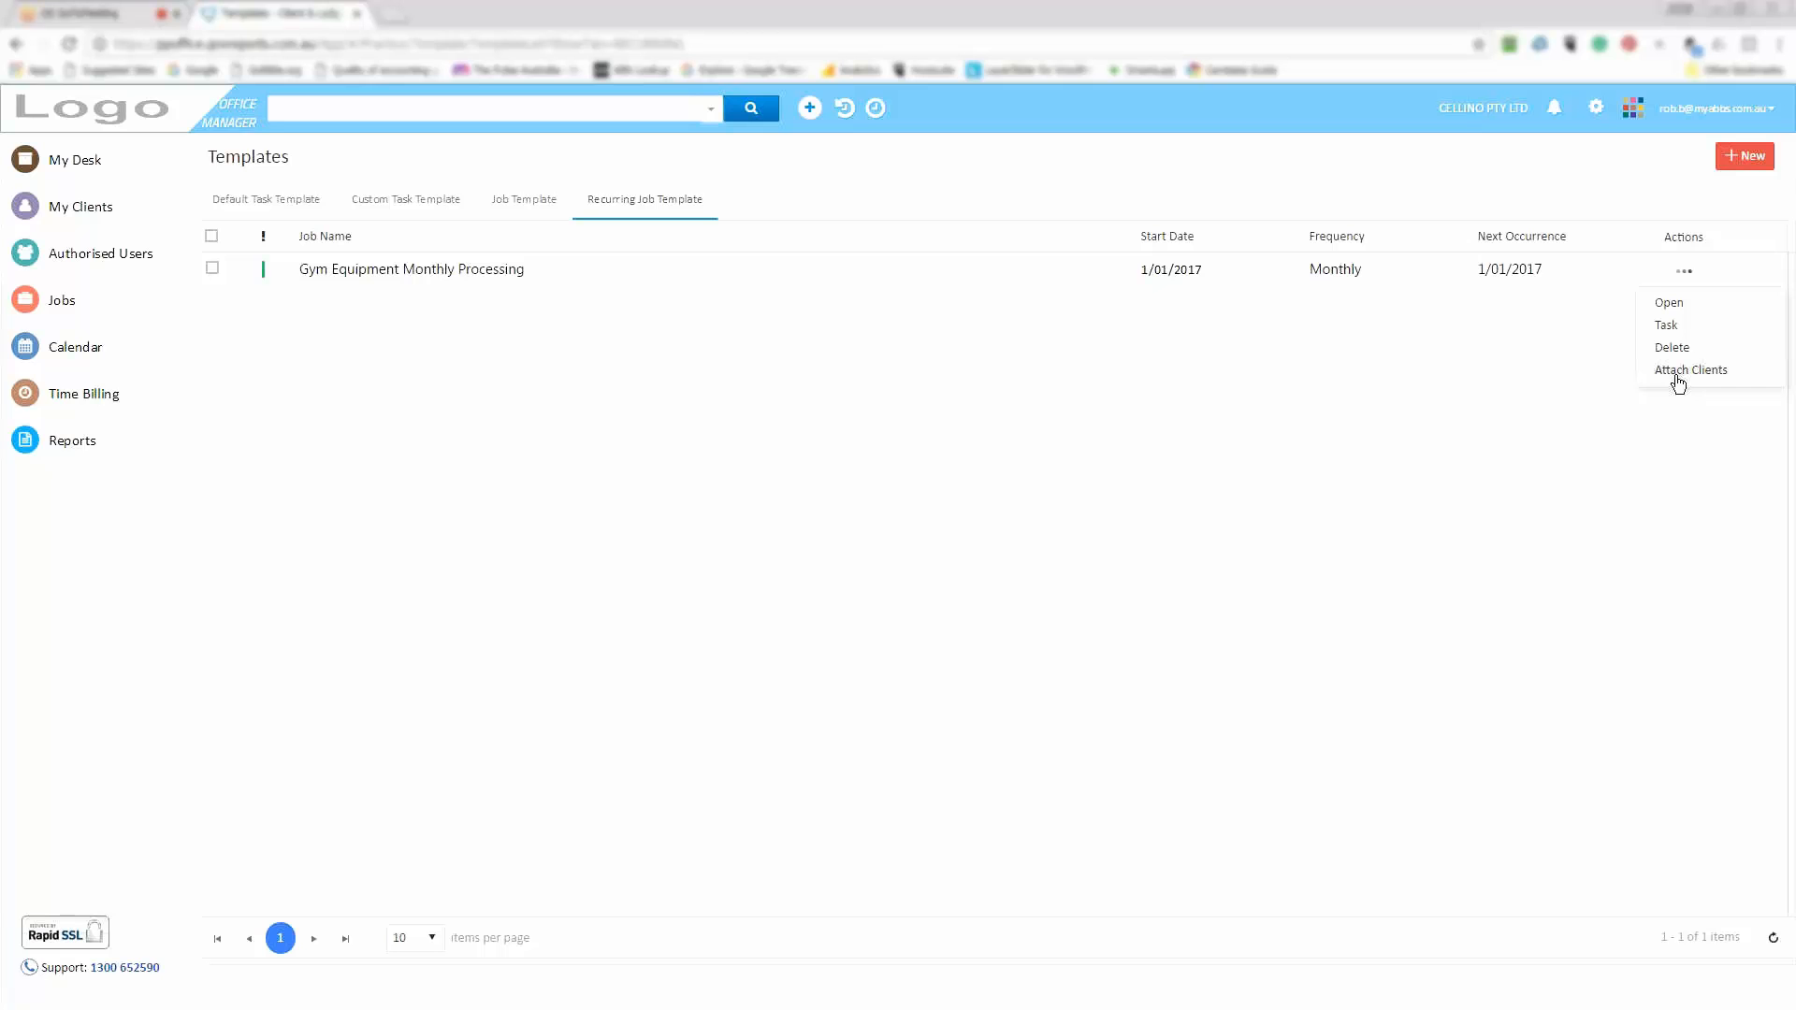
# Move the calendar to January 2017 and open the Gym Equipment Monthly job event details
pyautogui.click(75, 360)
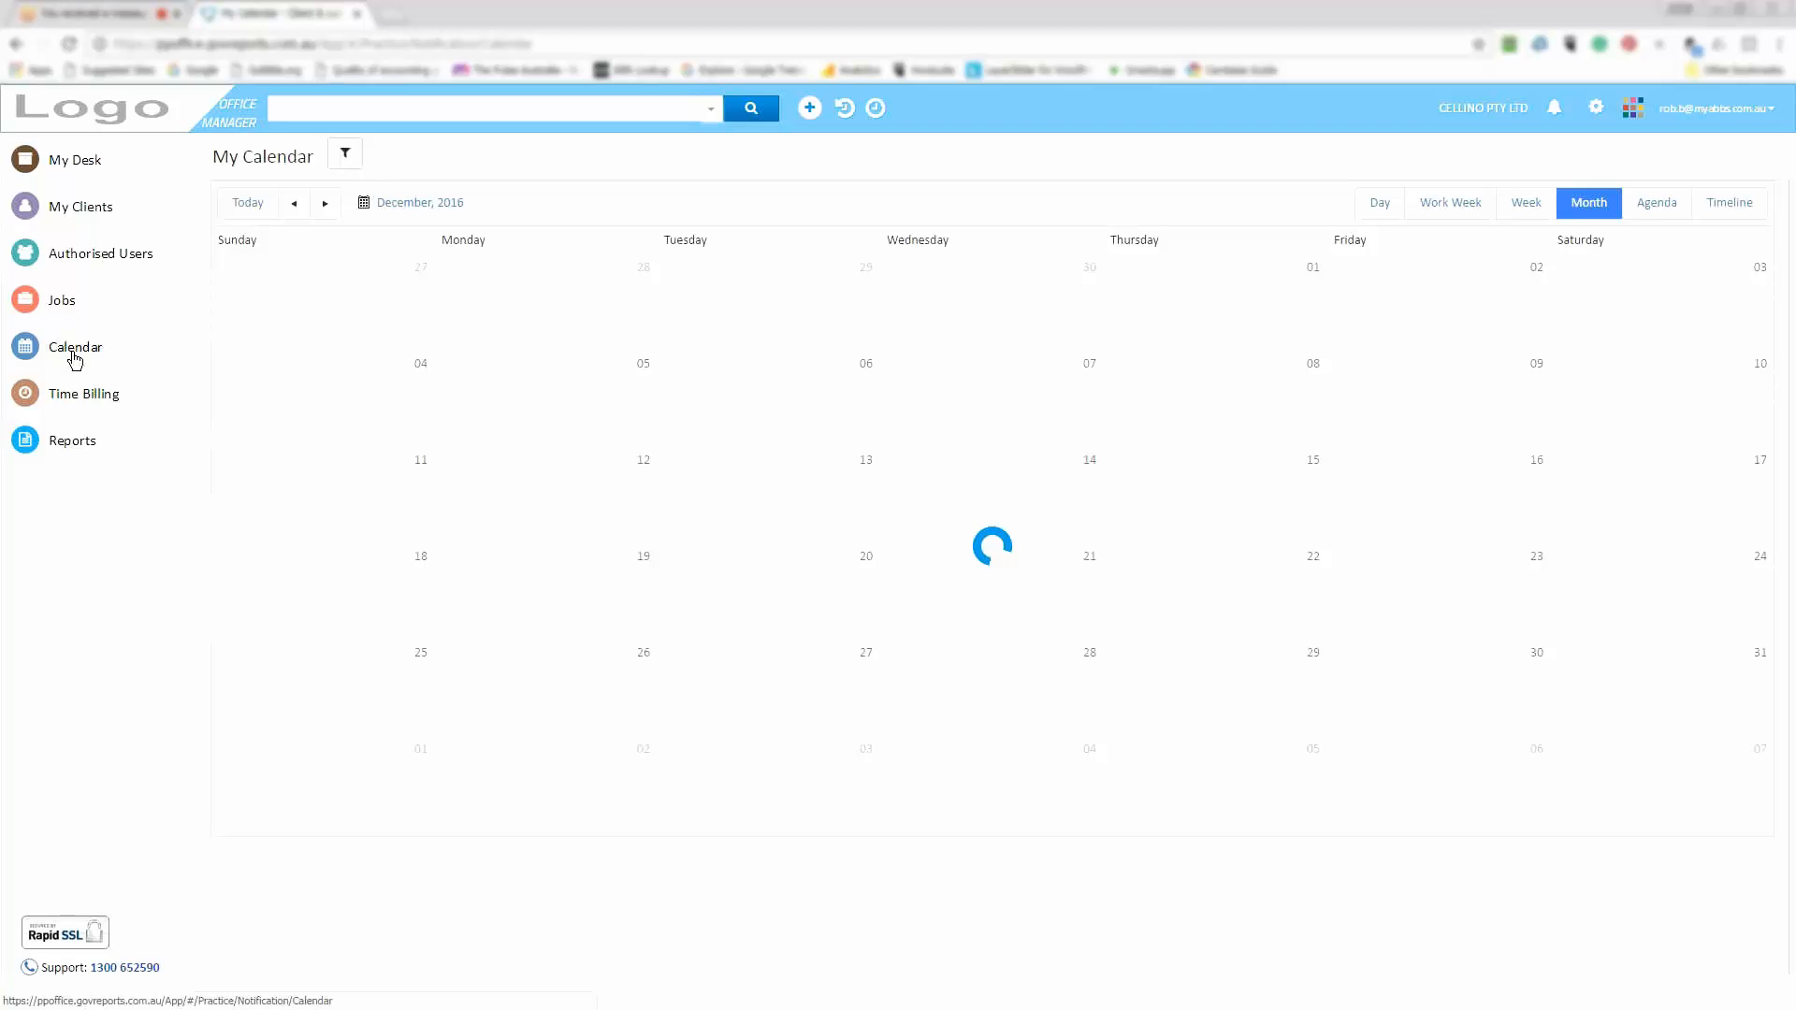
pyautogui.click(325, 204)
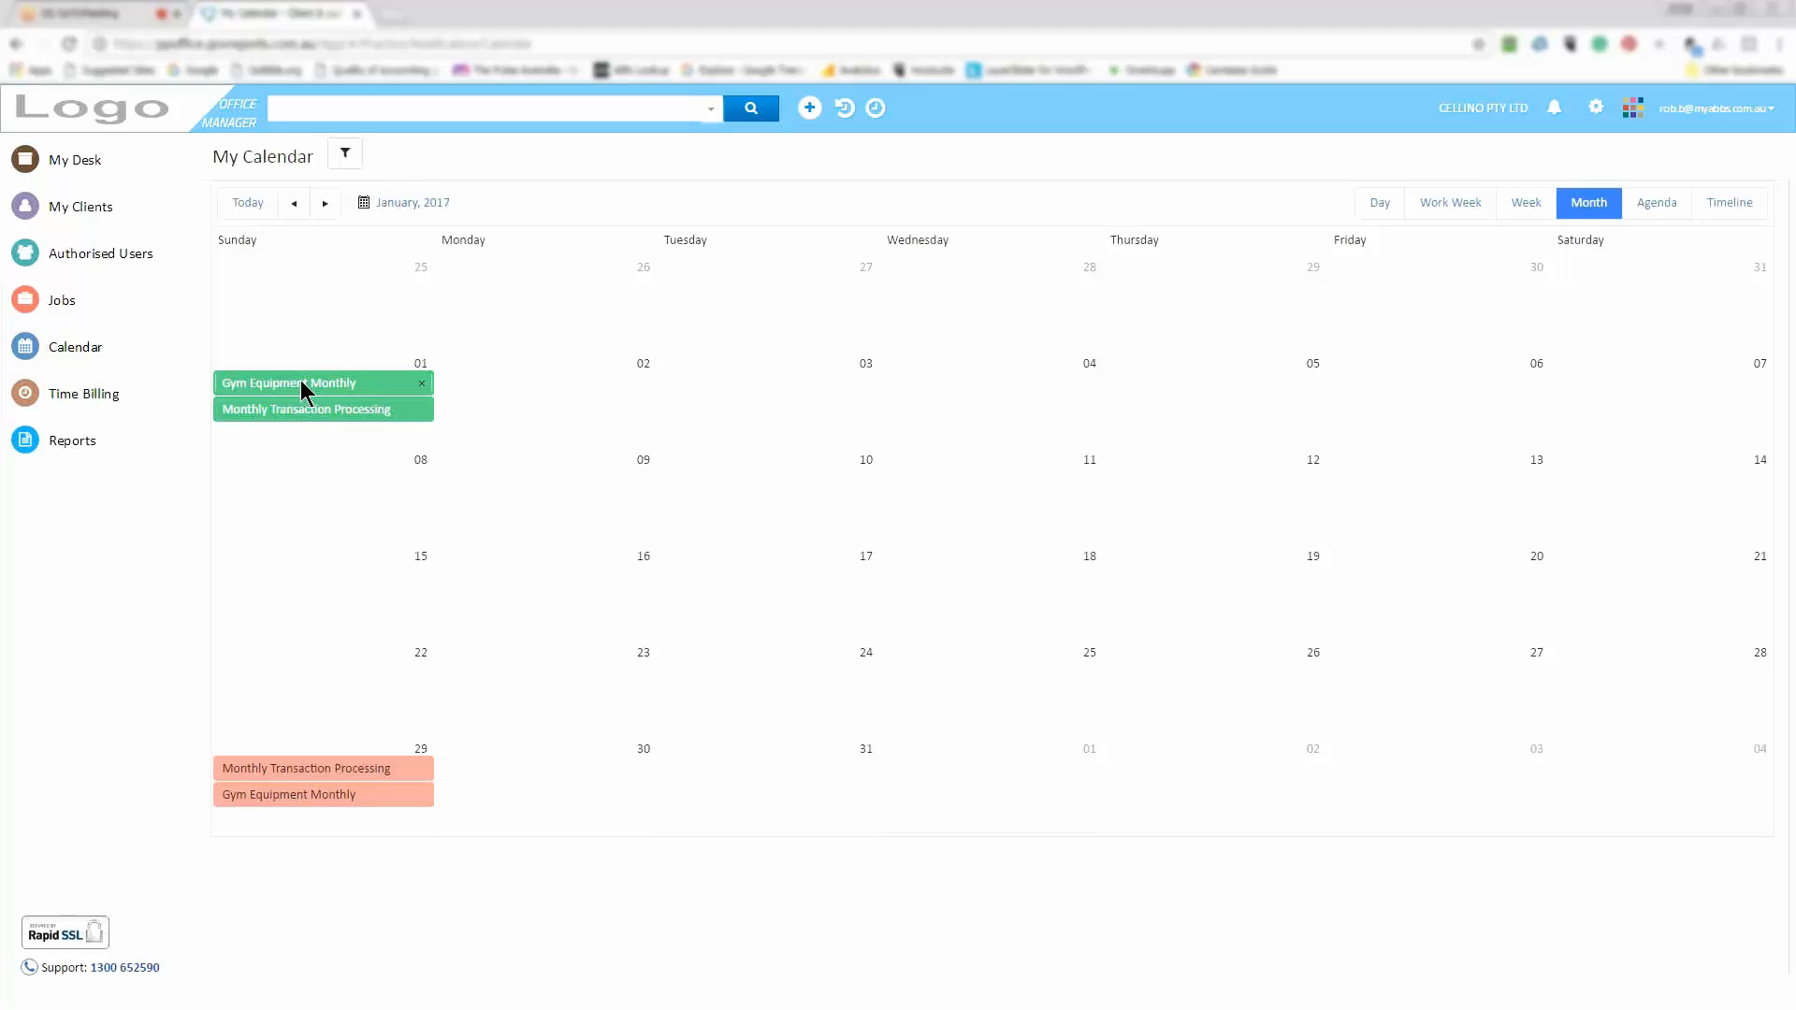
pyautogui.click(286, 805)
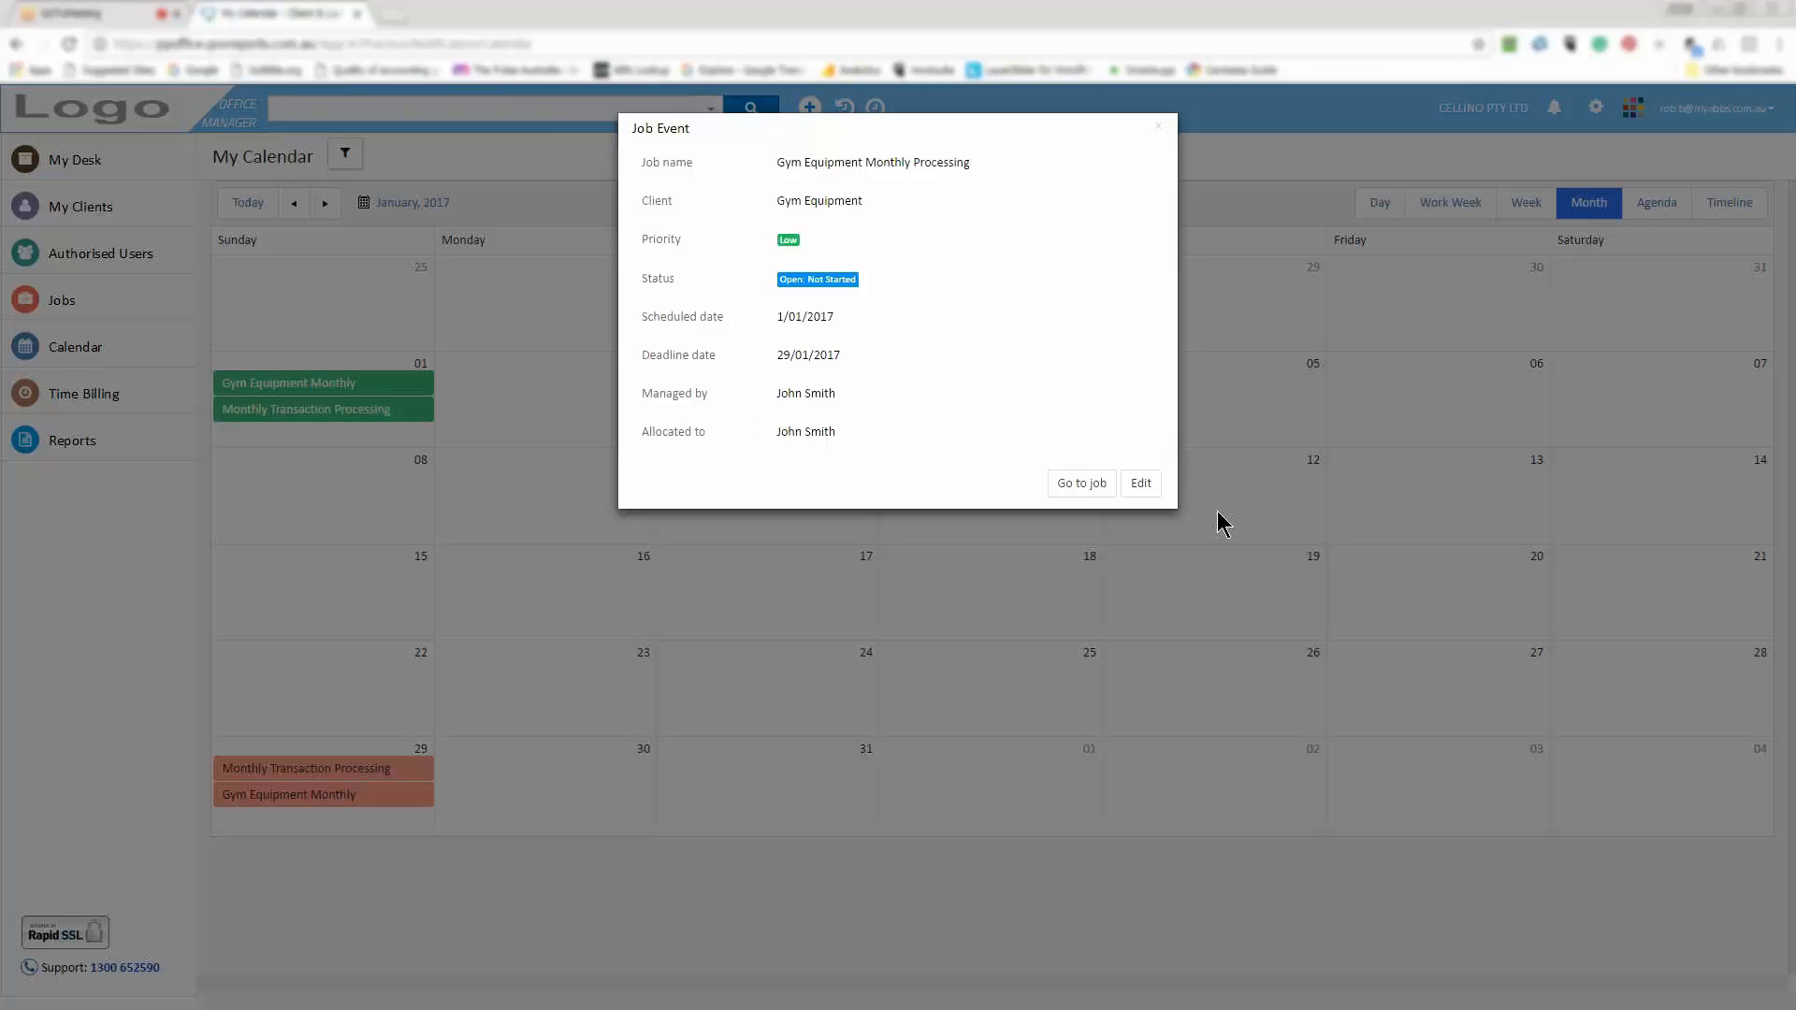
# Go to job J00002 from the event and list its 8 tasks with checklist items
pyautogui.click(1086, 485)
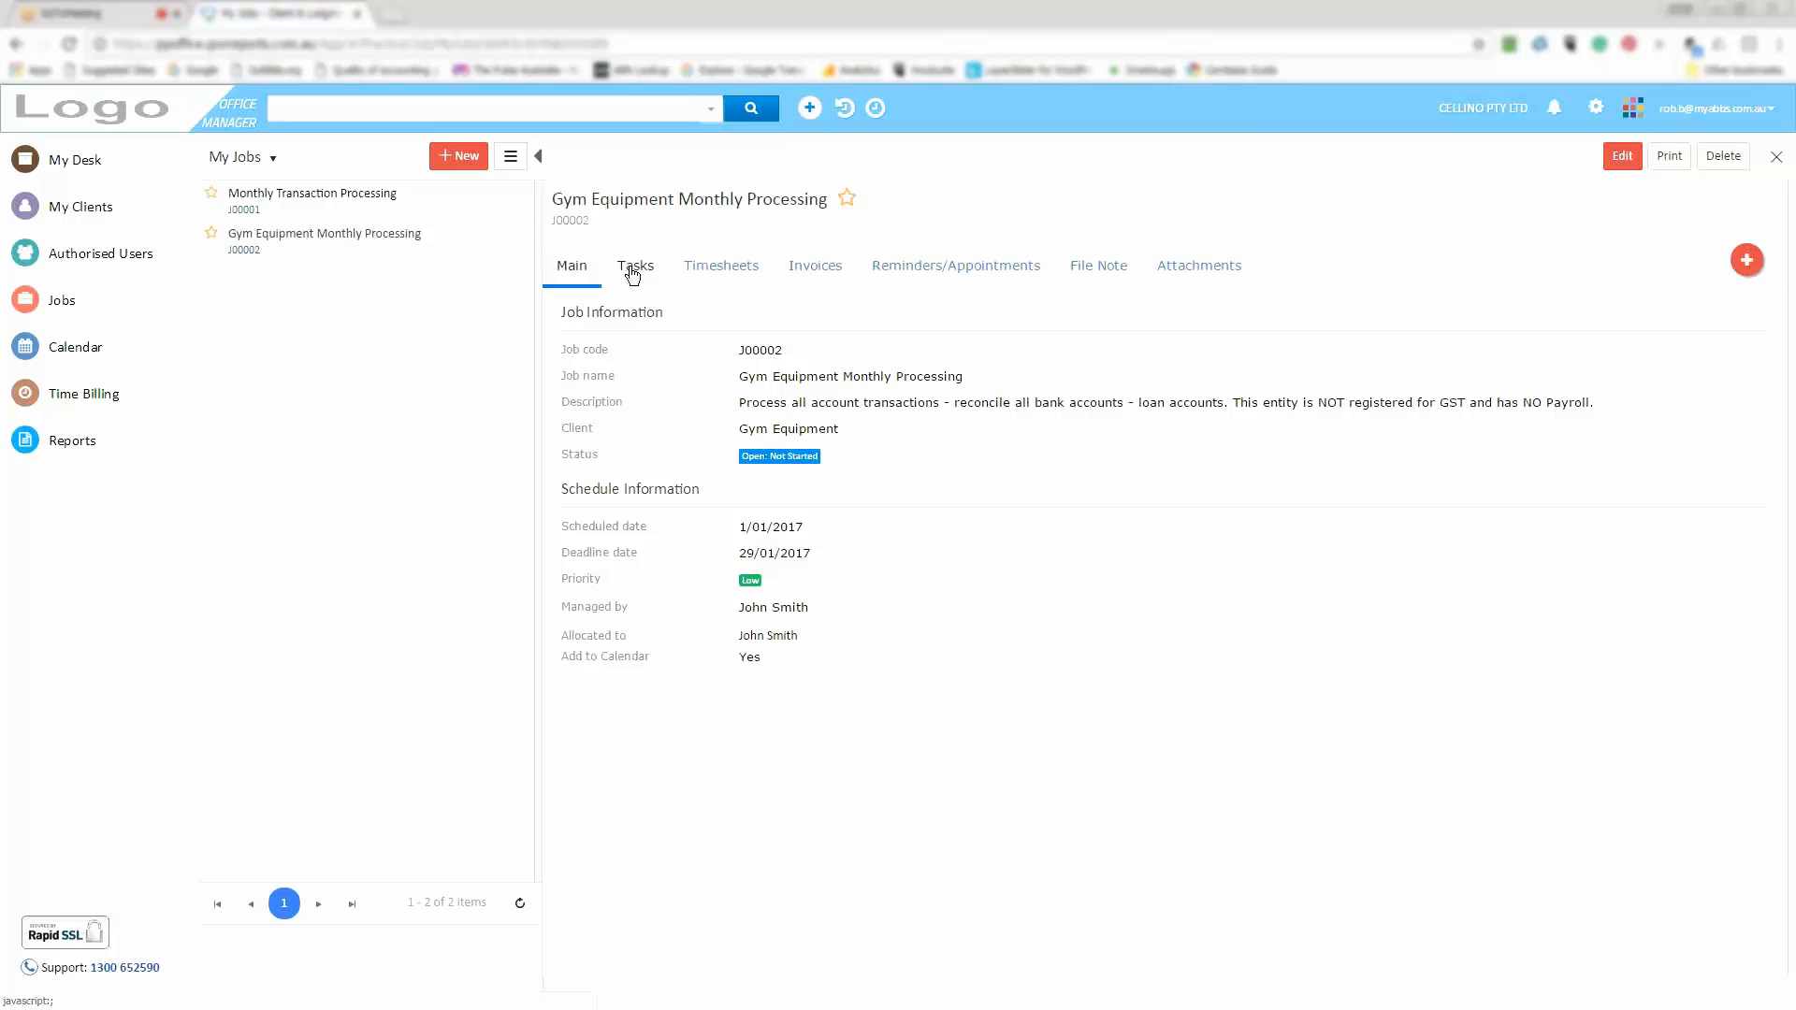
pyautogui.click(633, 271)
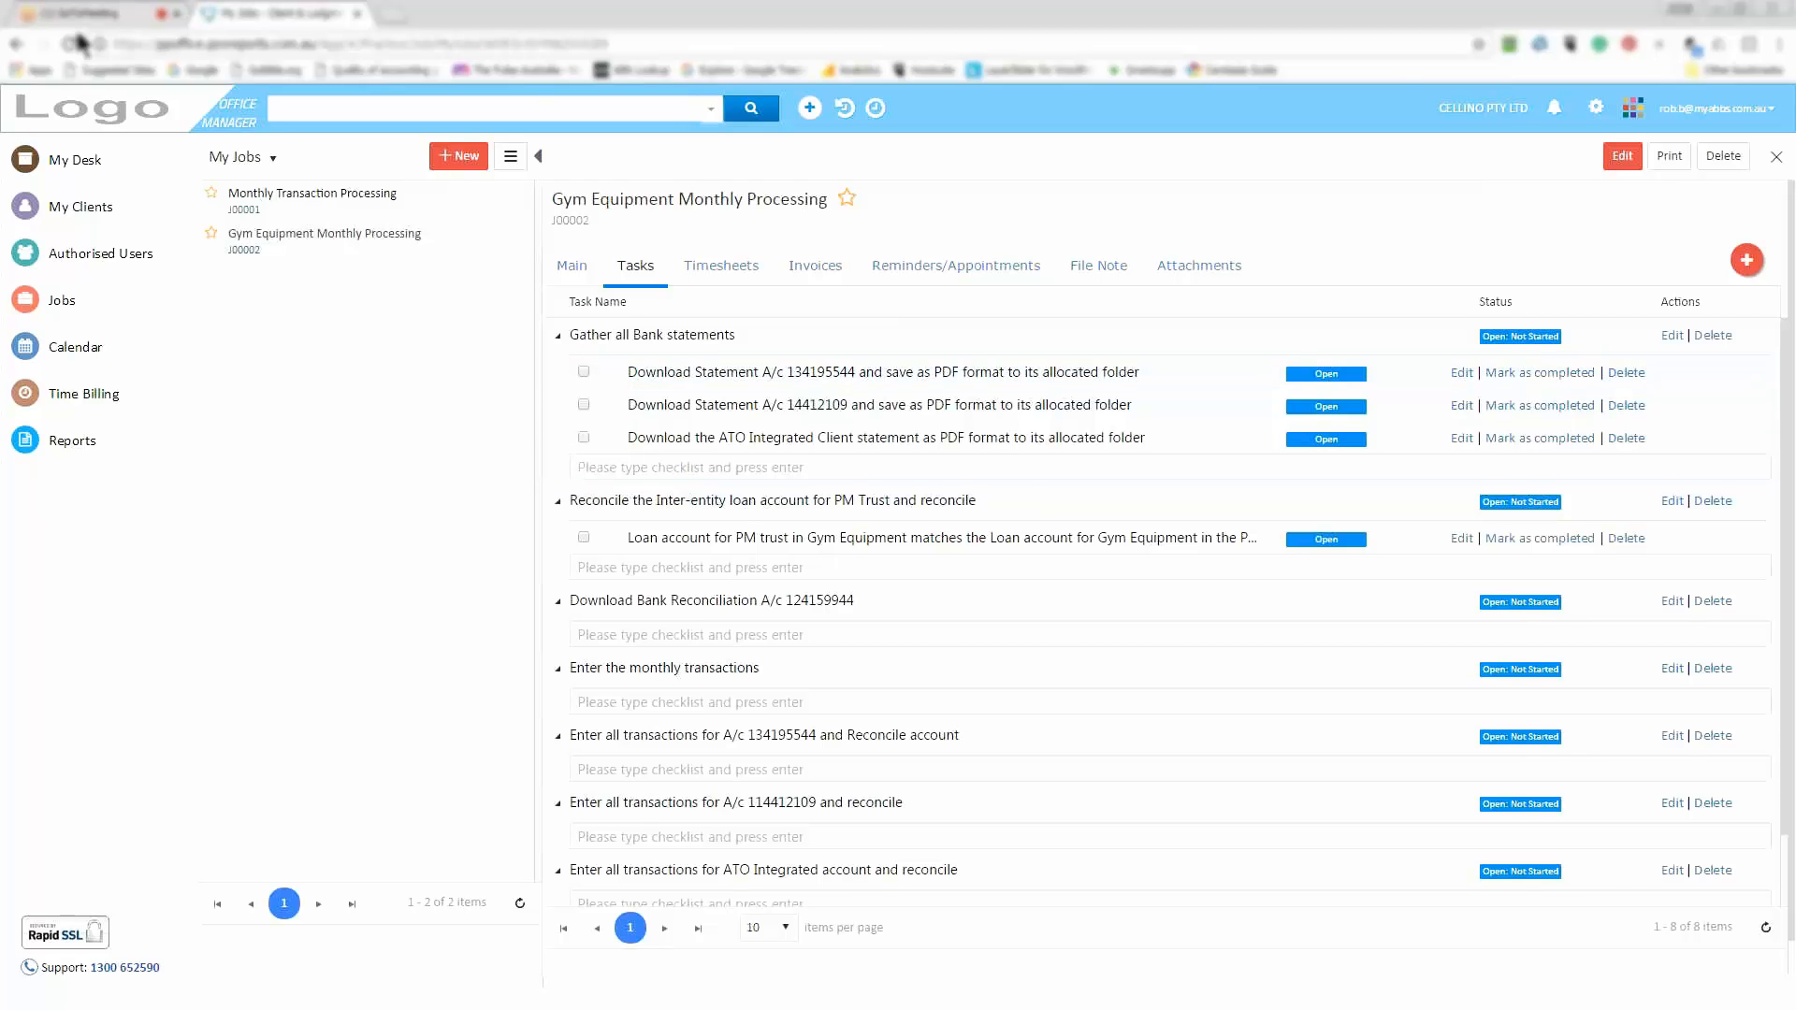
# Read the GoToMeeting chat, then close that tab to return to the job's tasks
pyautogui.click(146, 15)
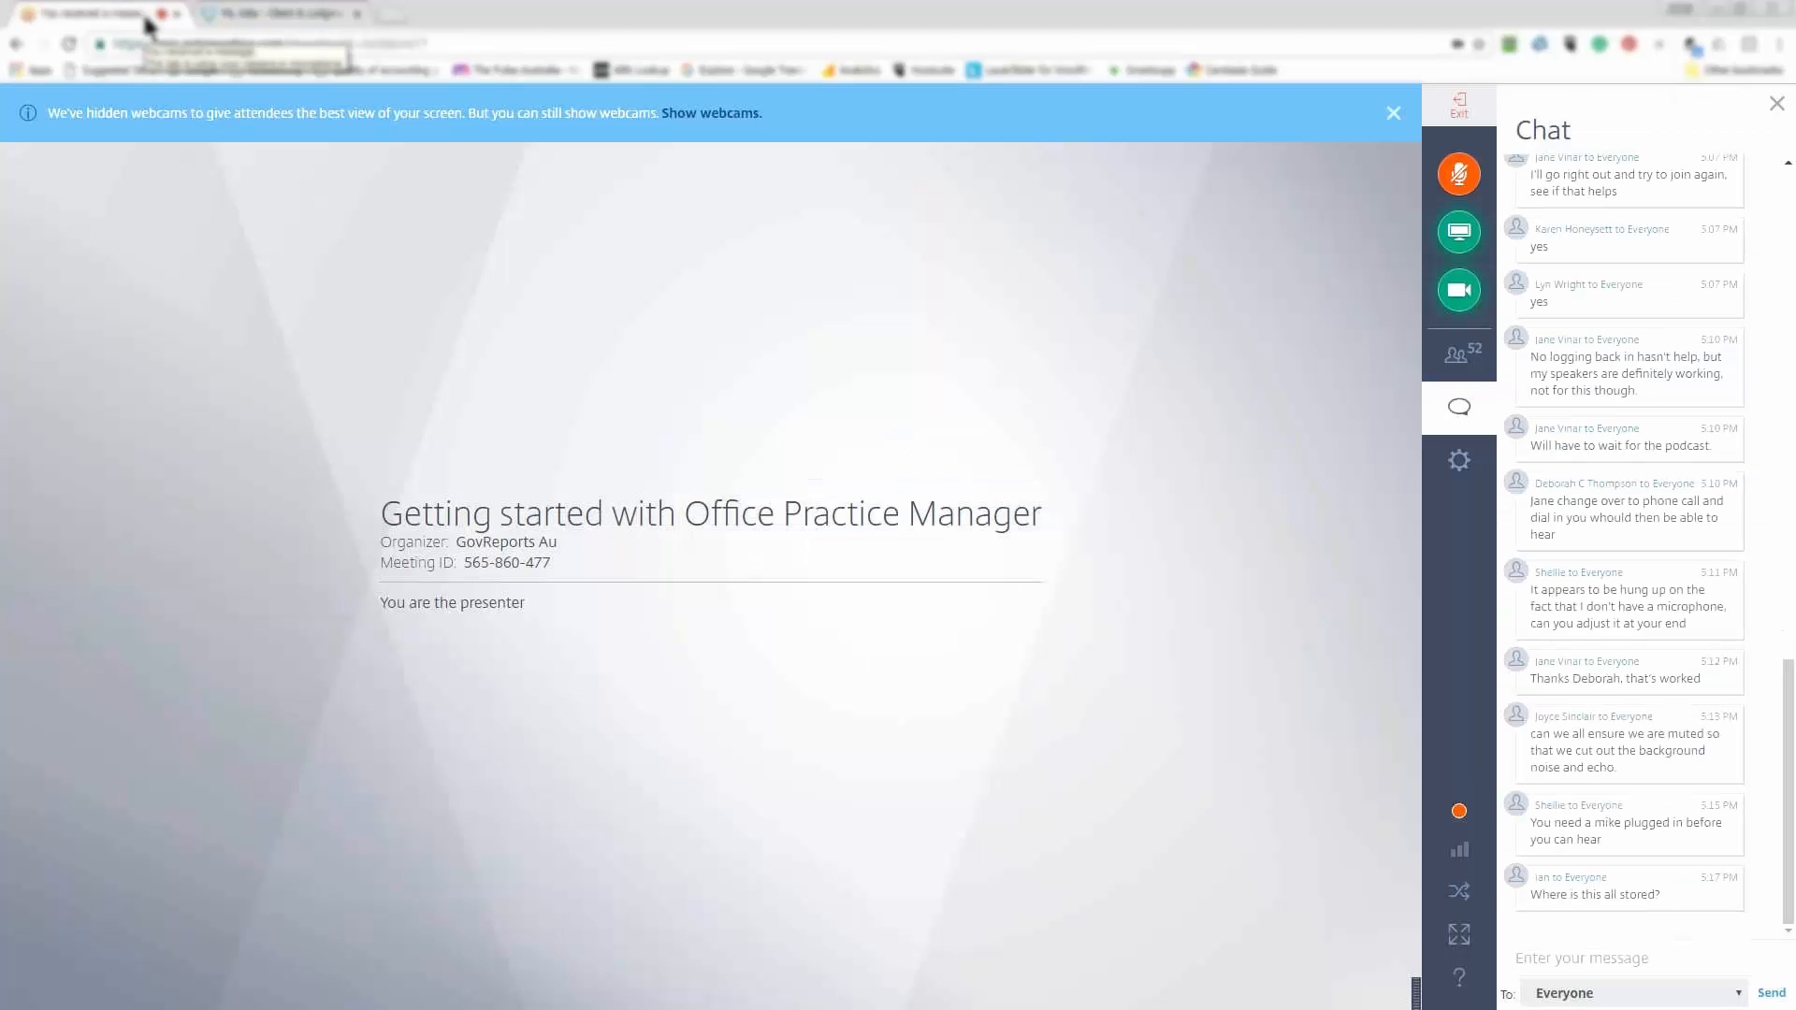
pyautogui.click(177, 14)
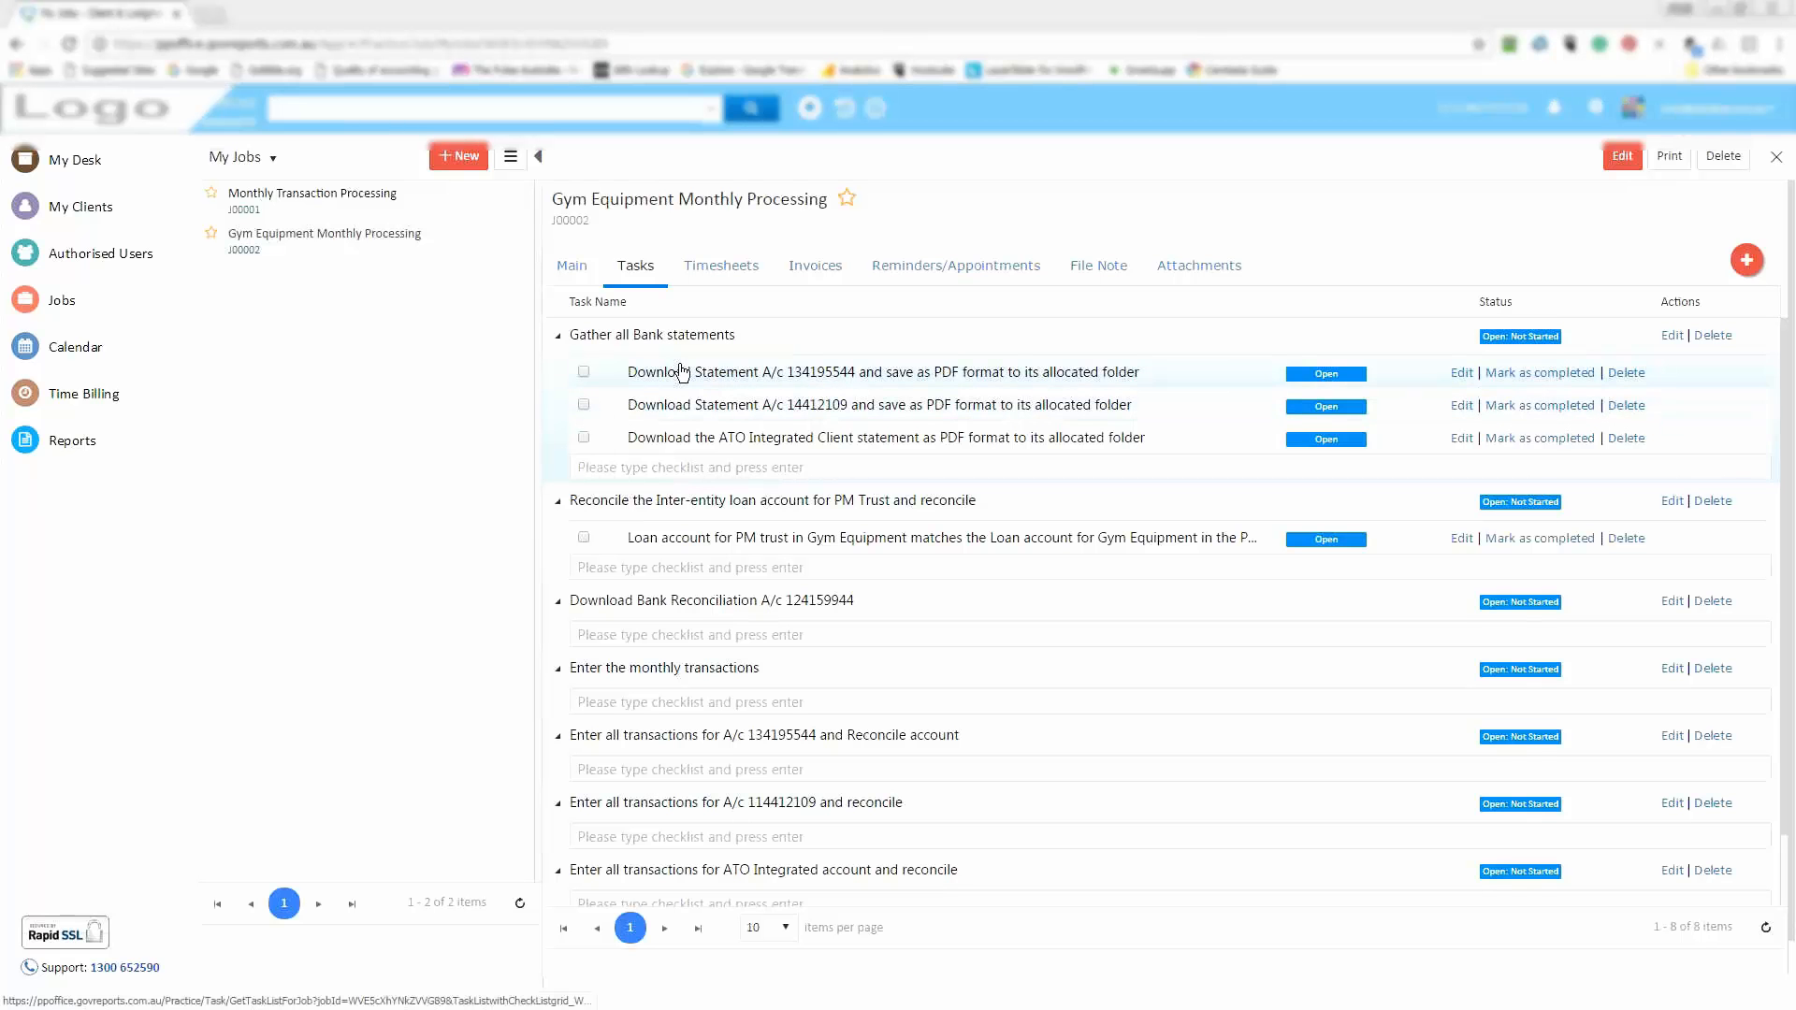
# Mark the first statement download under Gather all Bank statements as completed
pyautogui.click(1538, 374)
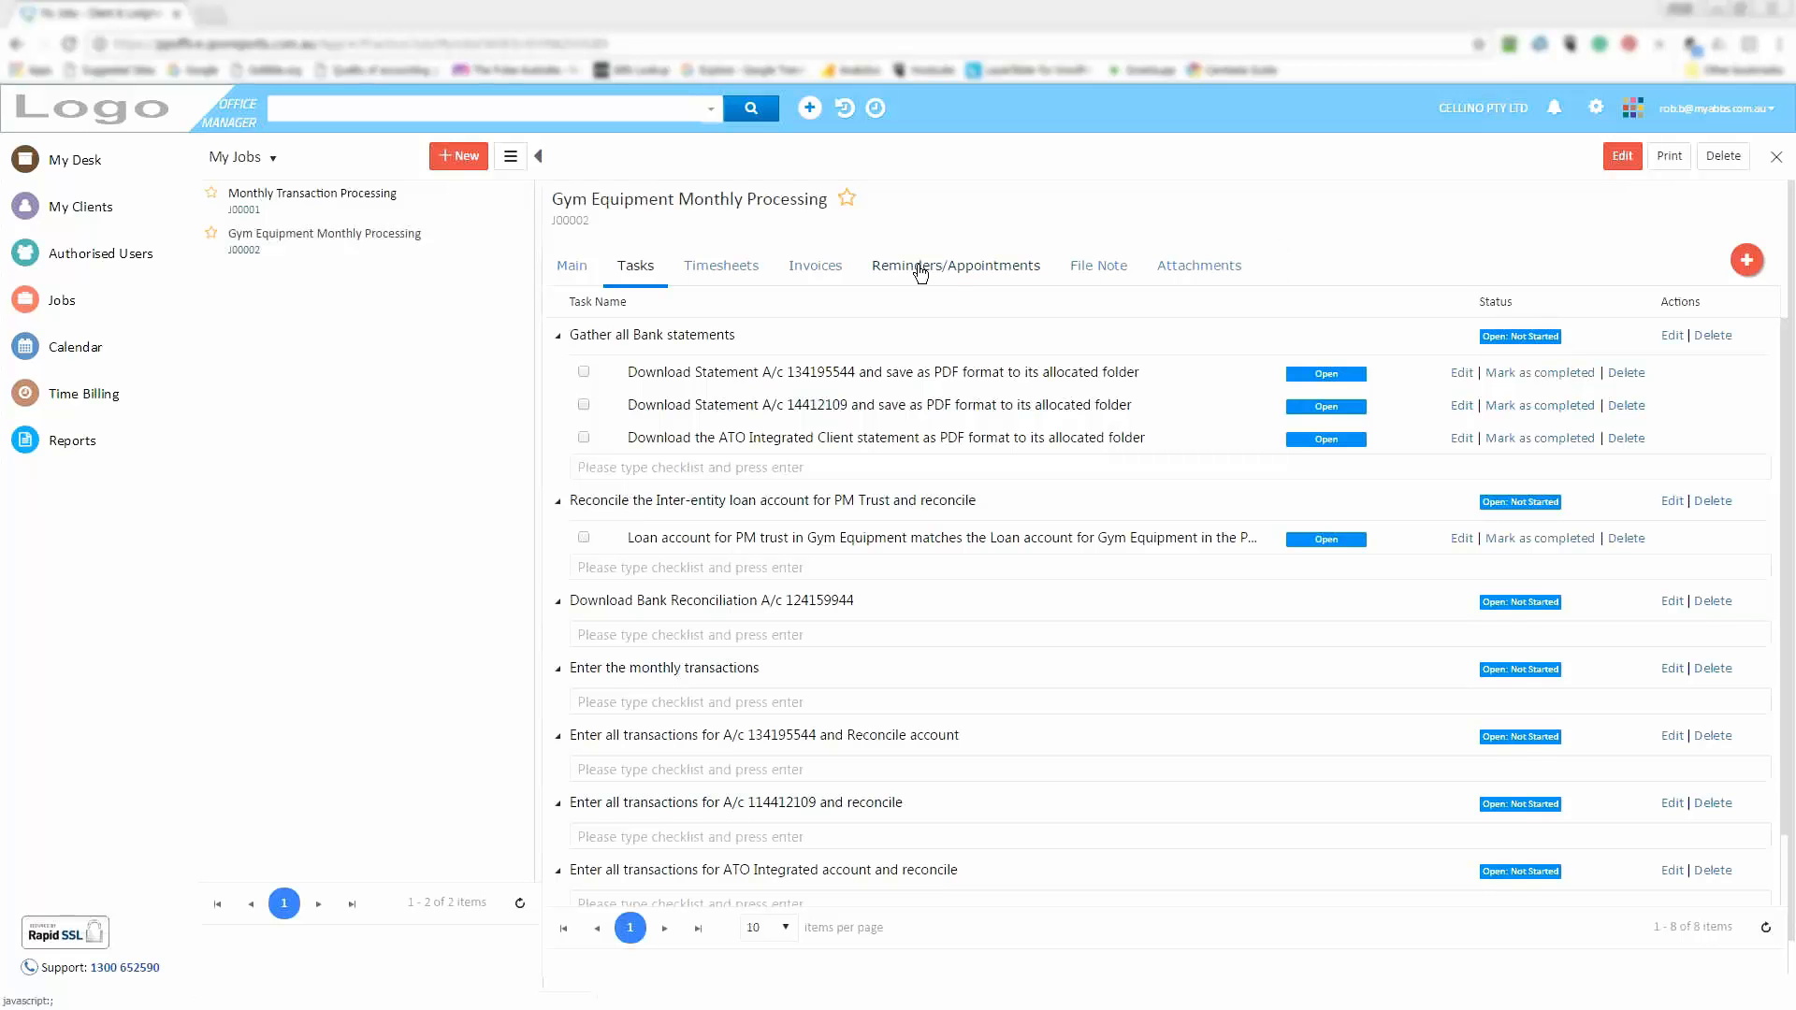
pyautogui.click(266, 243)
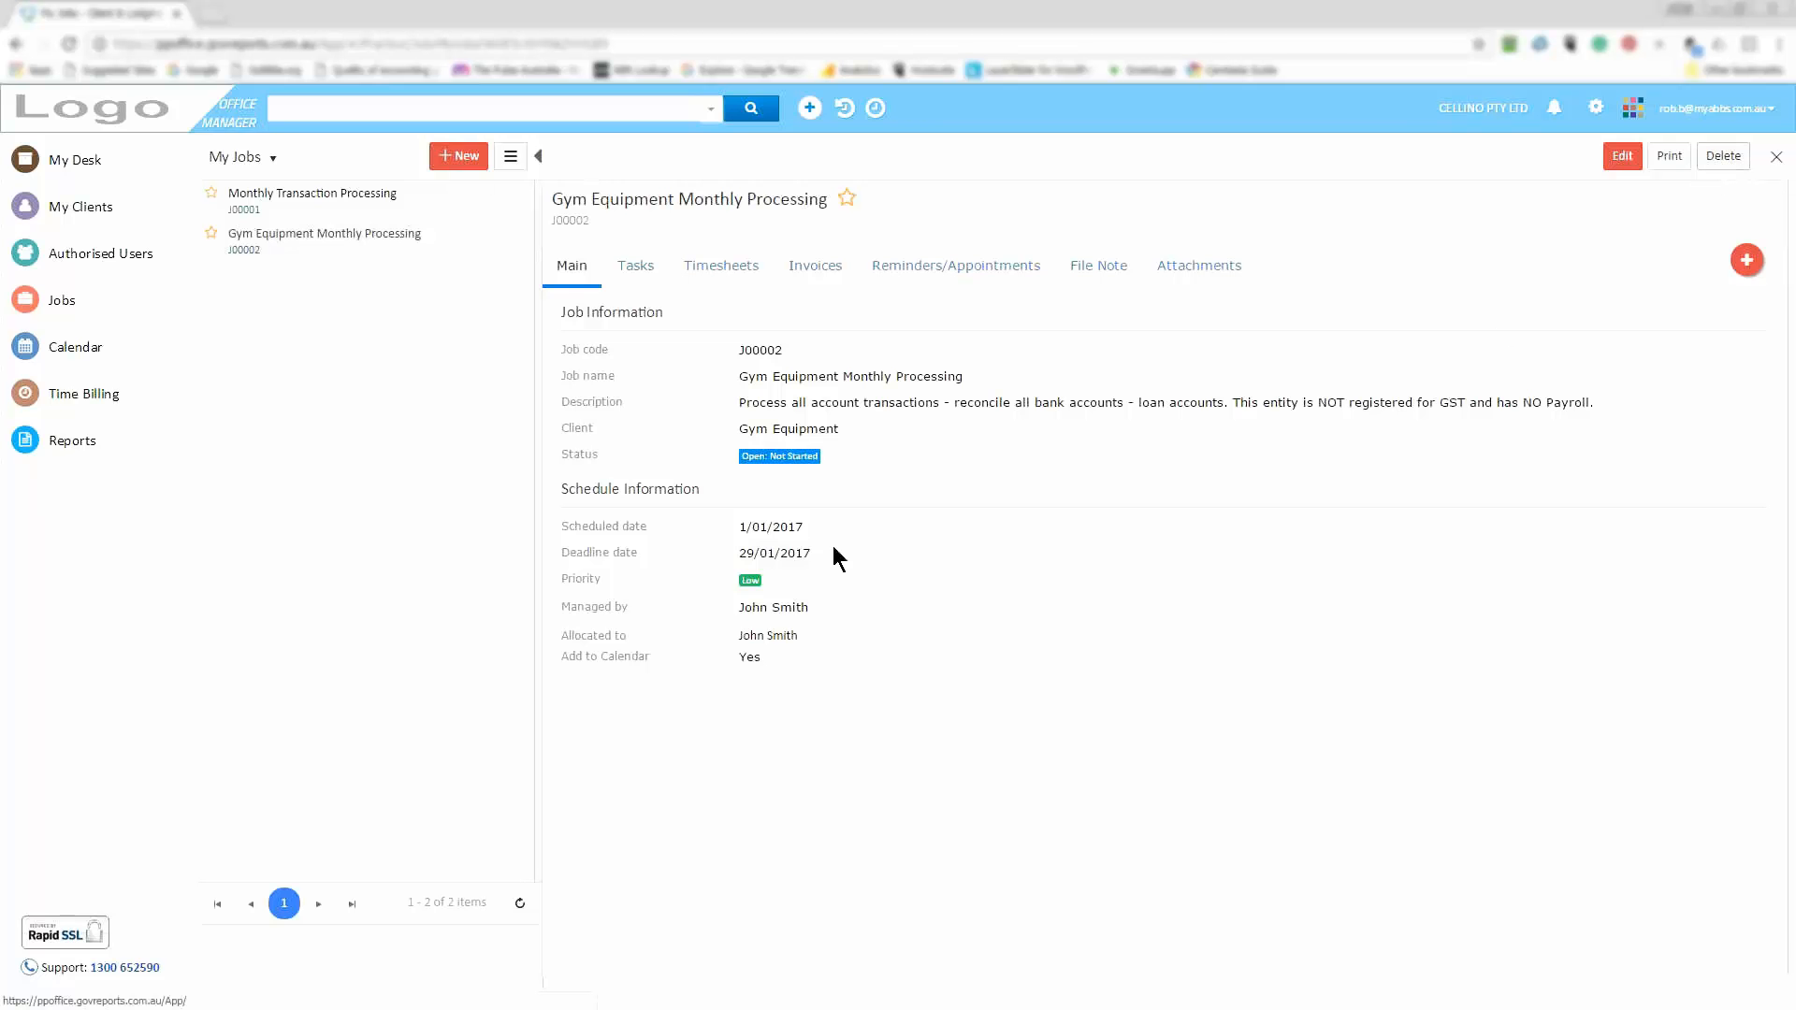
pyautogui.click(637, 271)
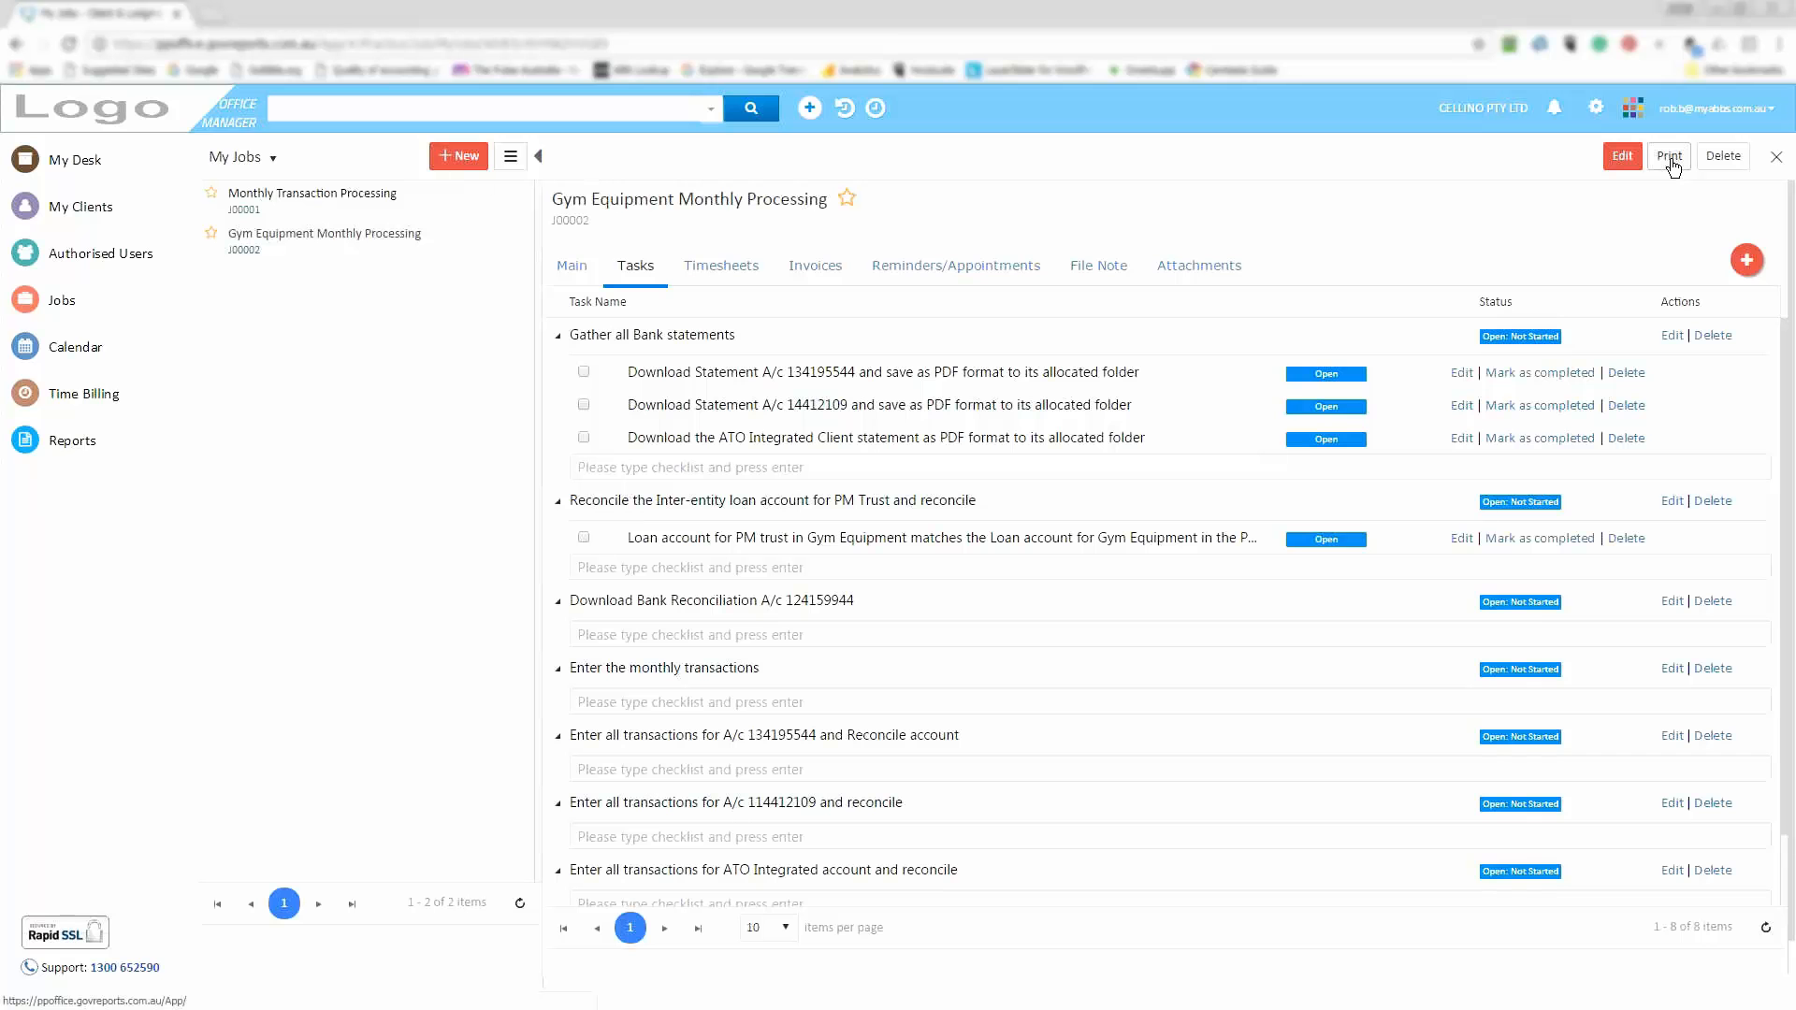
pyautogui.click(564, 268)
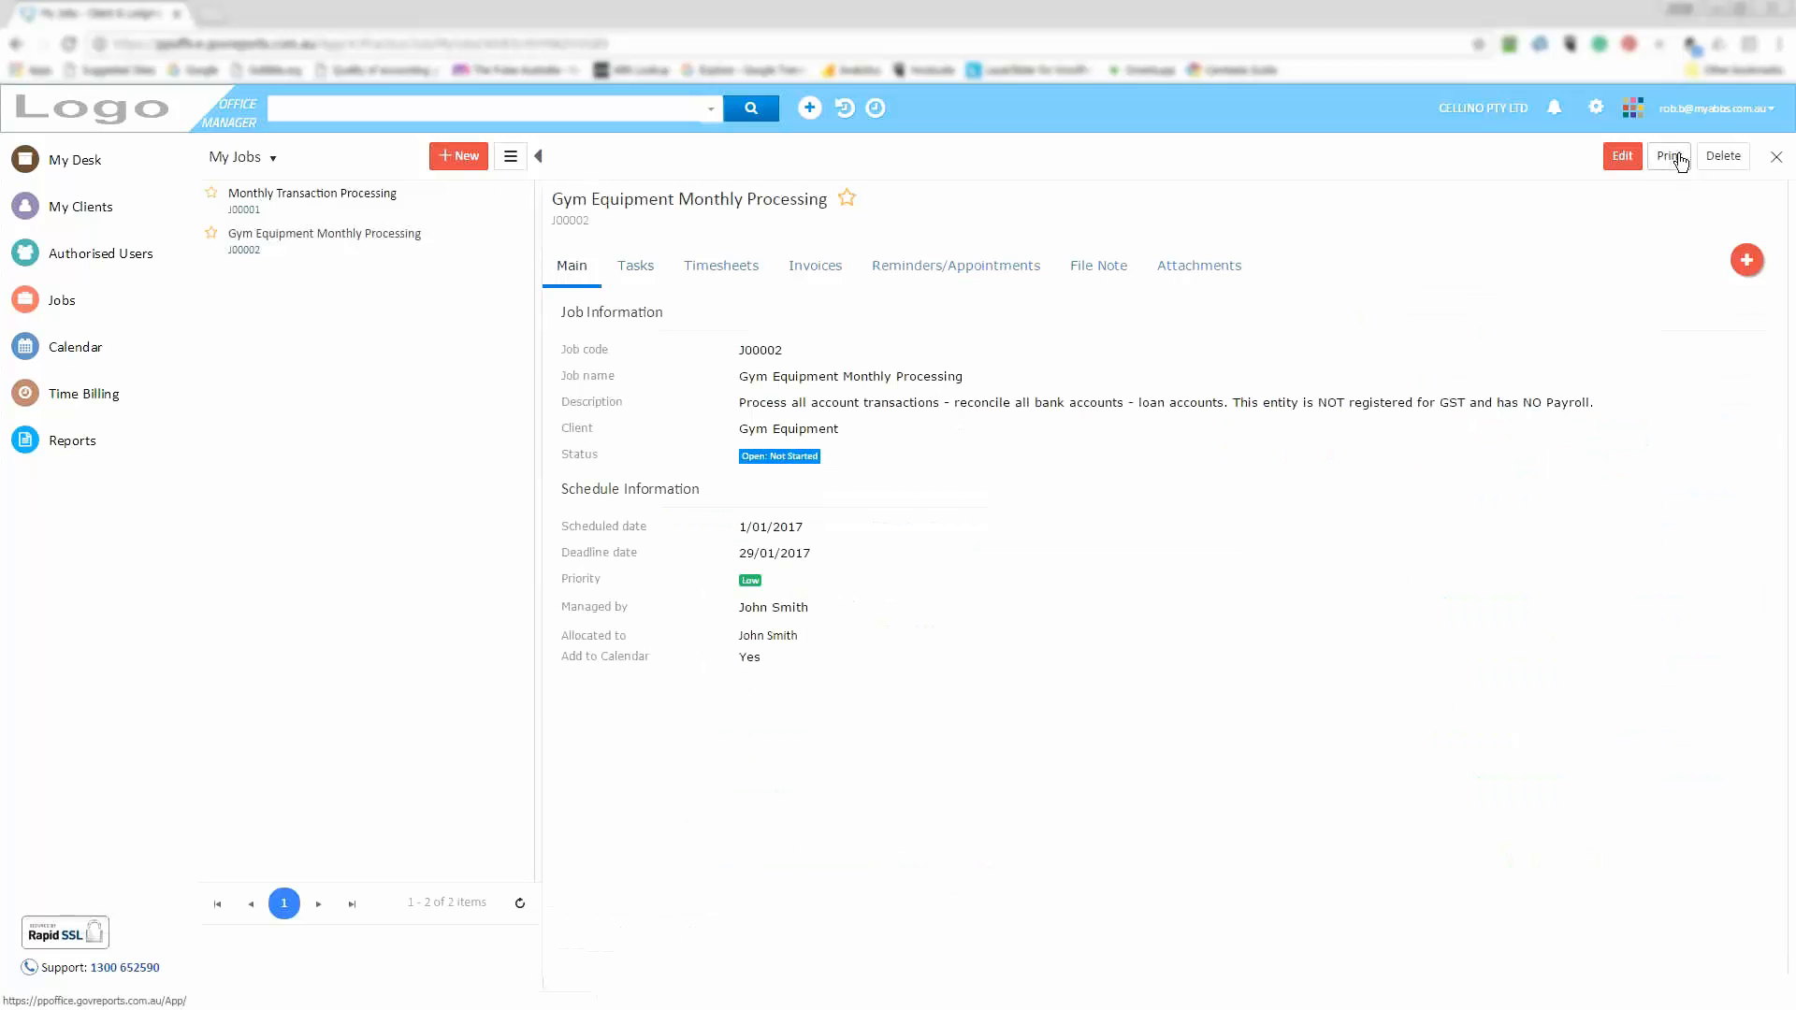
pyautogui.click(633, 272)
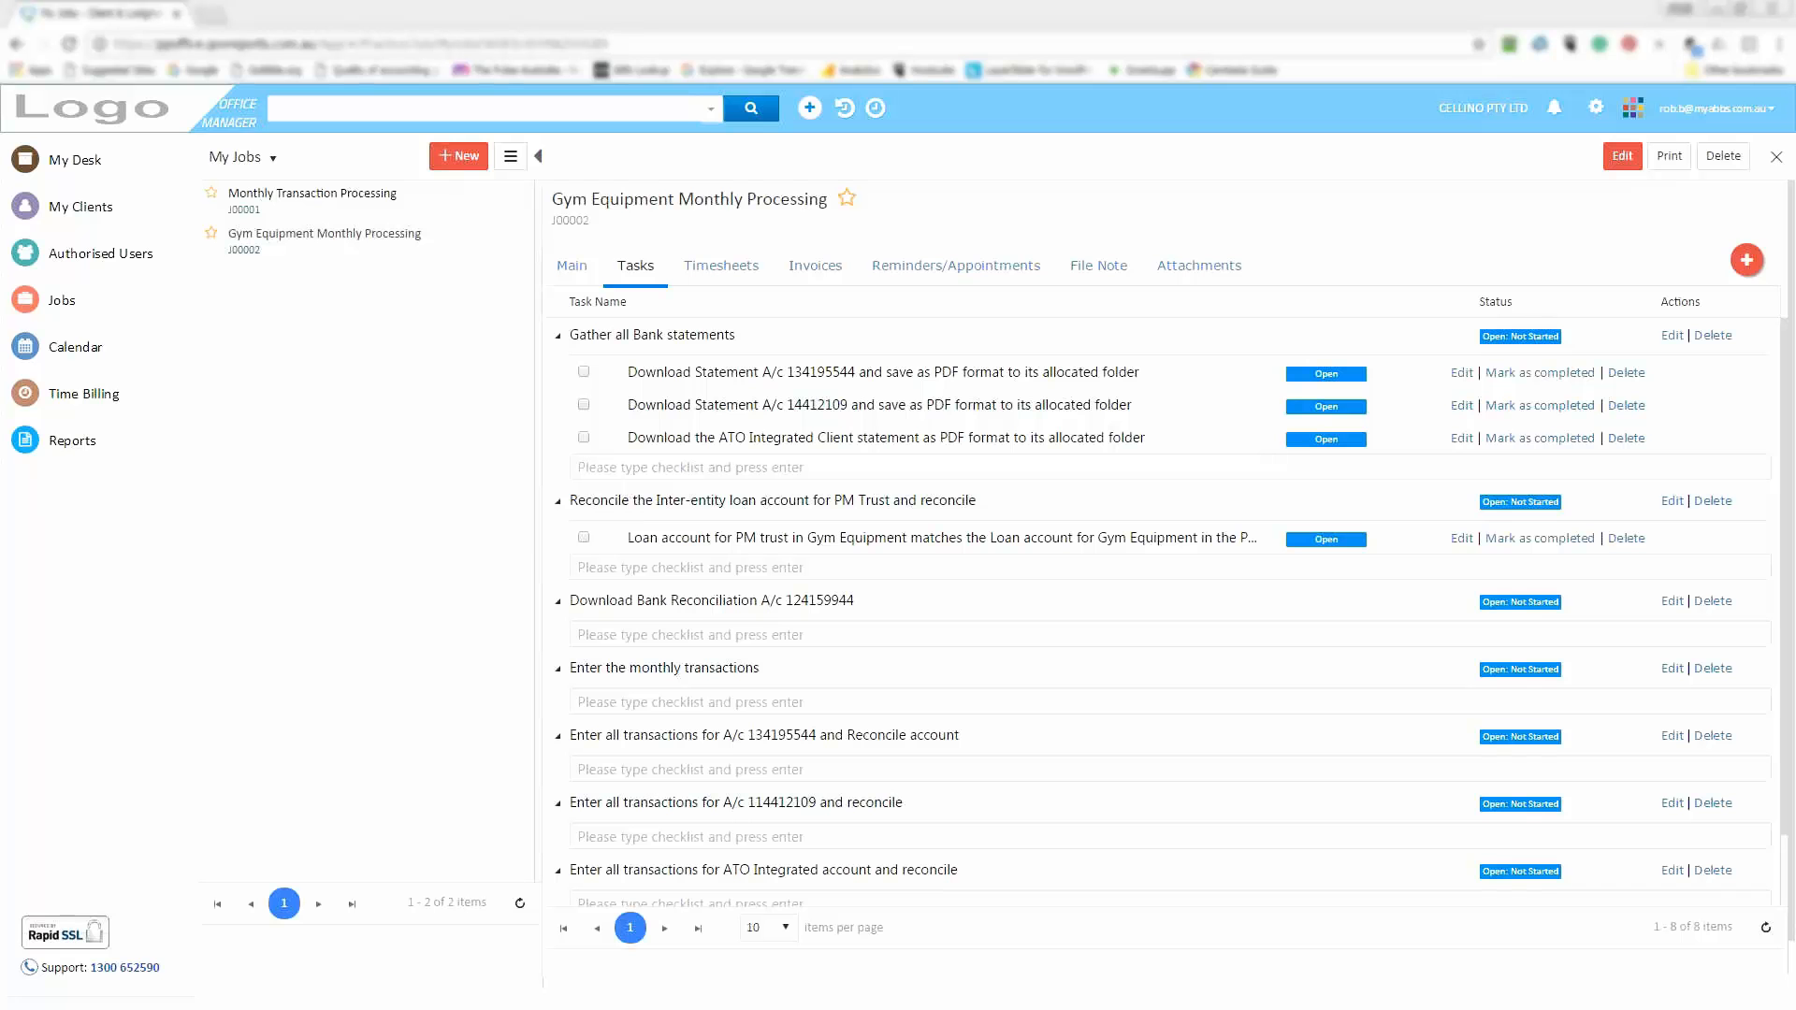
# Navigate through Jobs > Templates to the Recurring Job Template list
pyautogui.moveTo(28, 412)
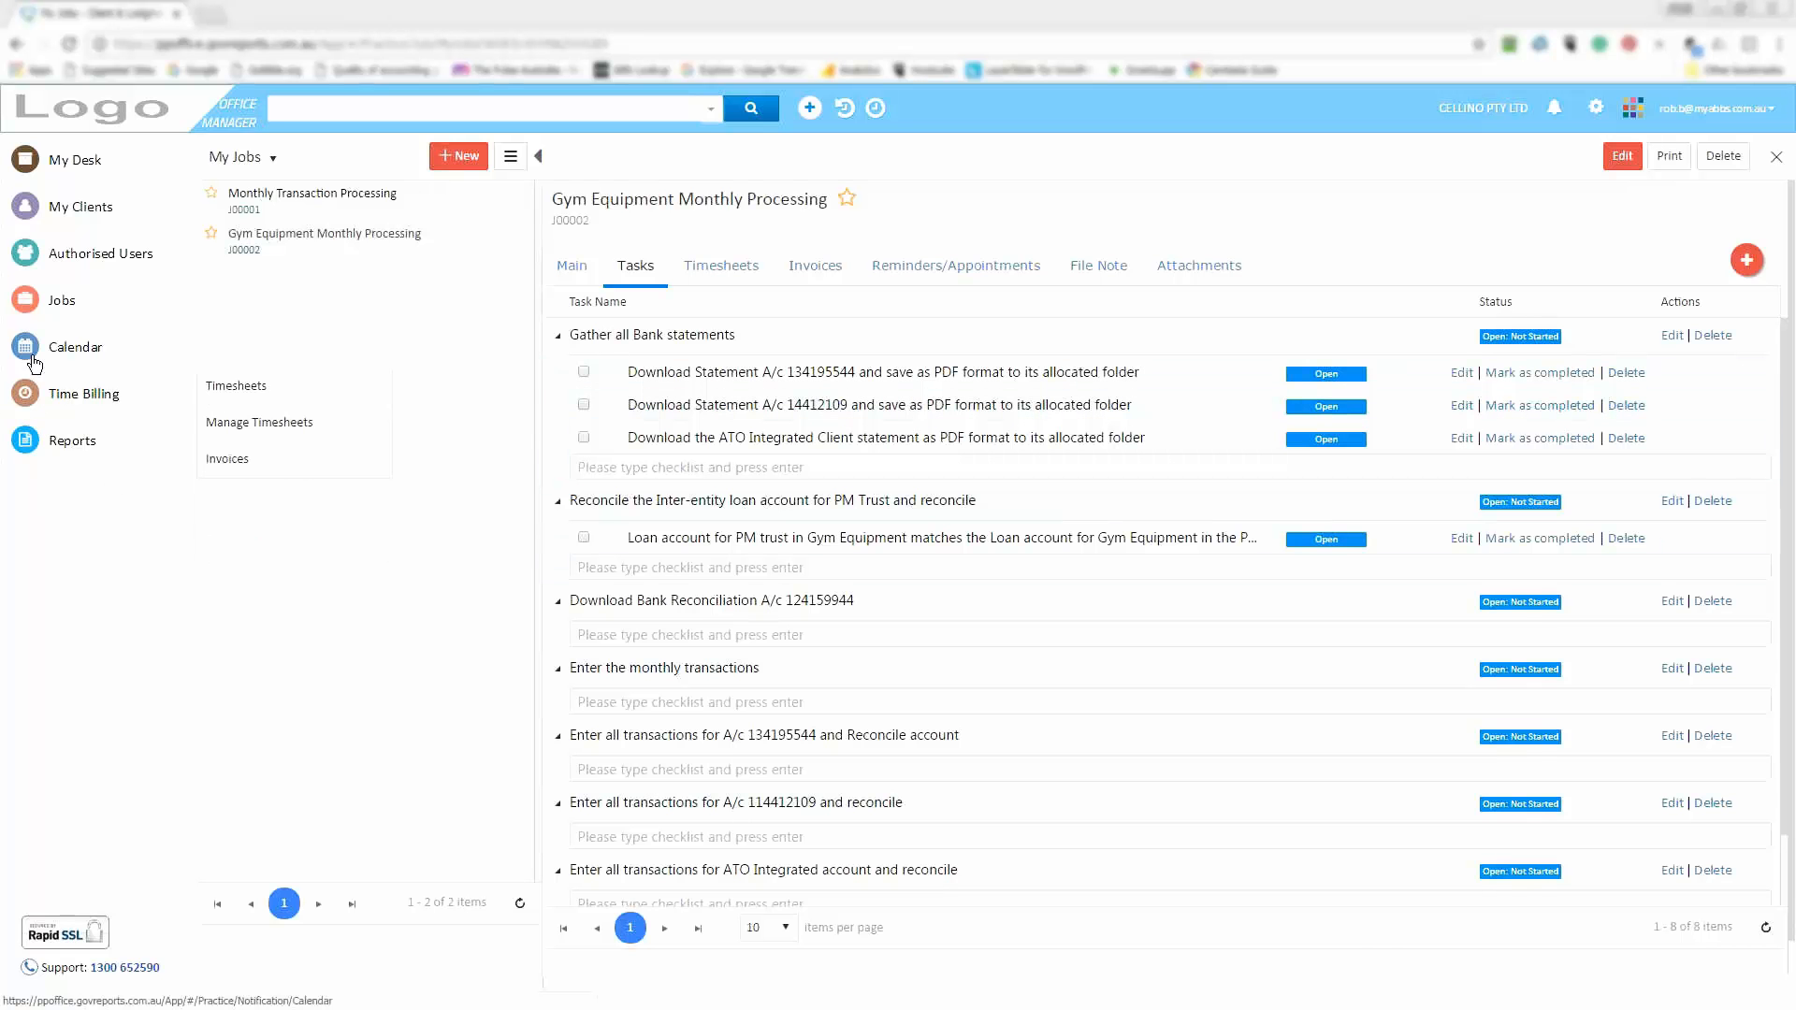
pyautogui.moveTo(120, 309)
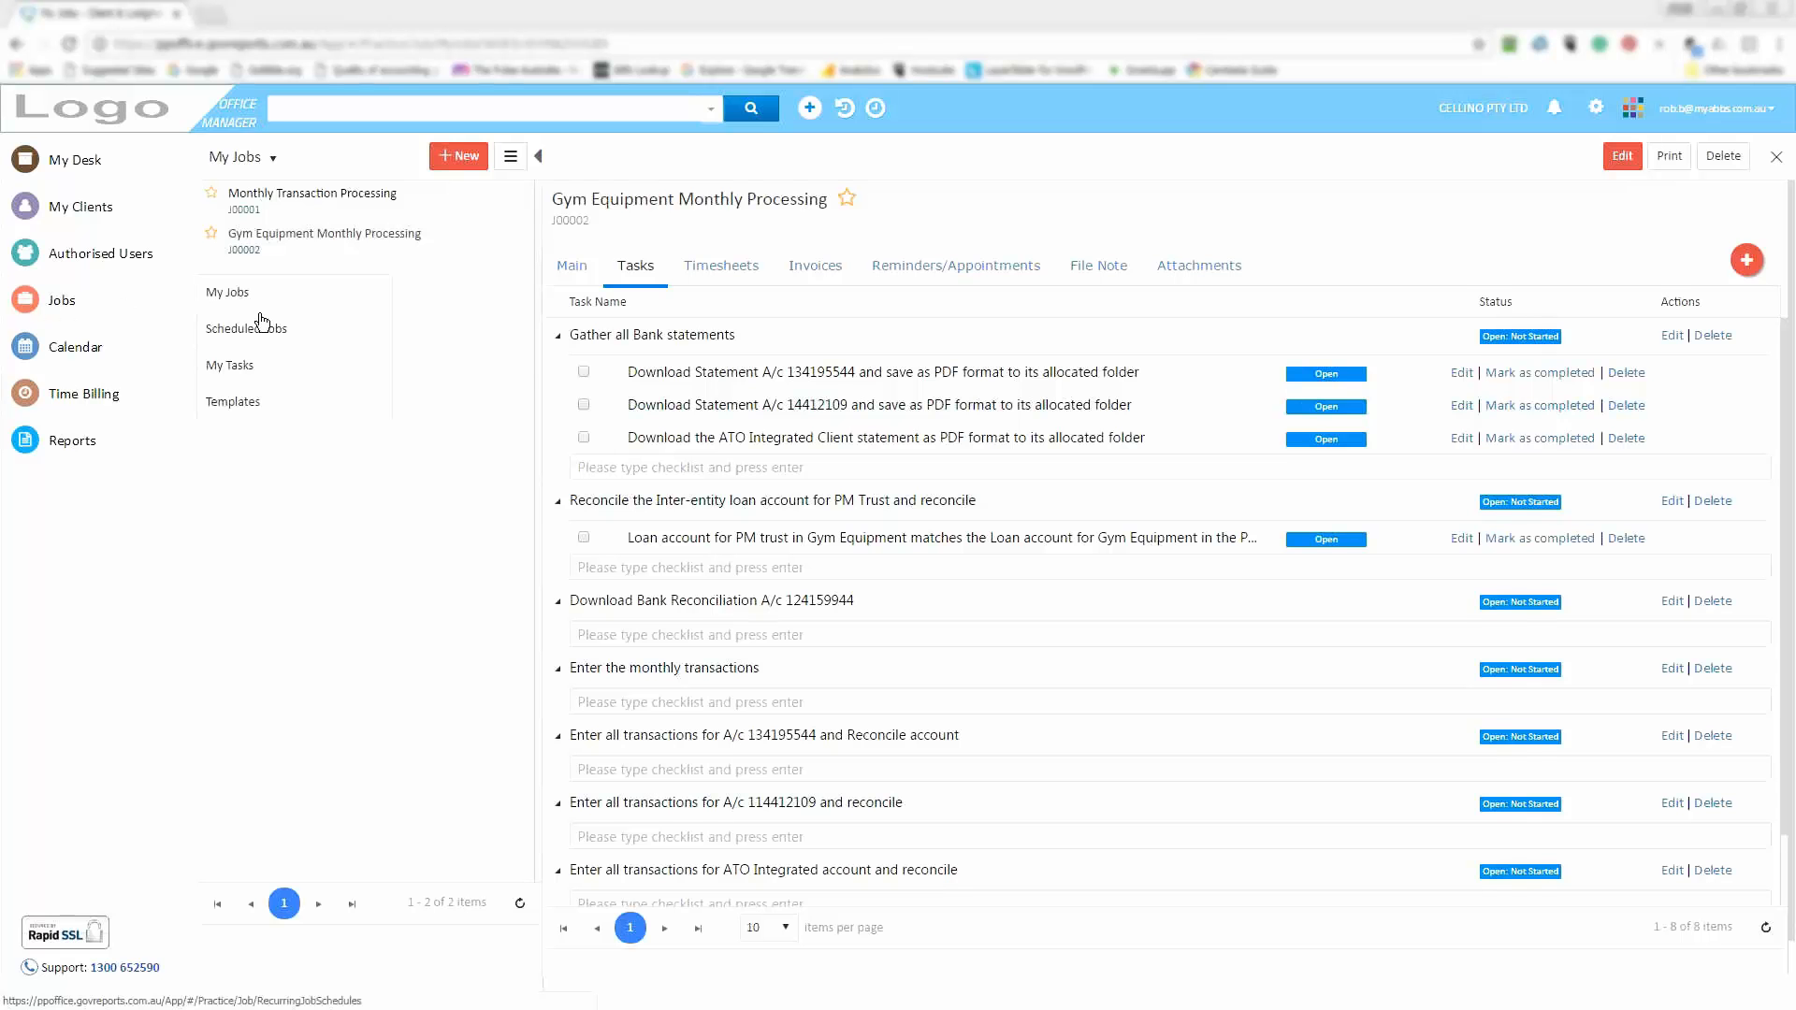
pyautogui.moveTo(262, 410)
pyautogui.click(460, 515)
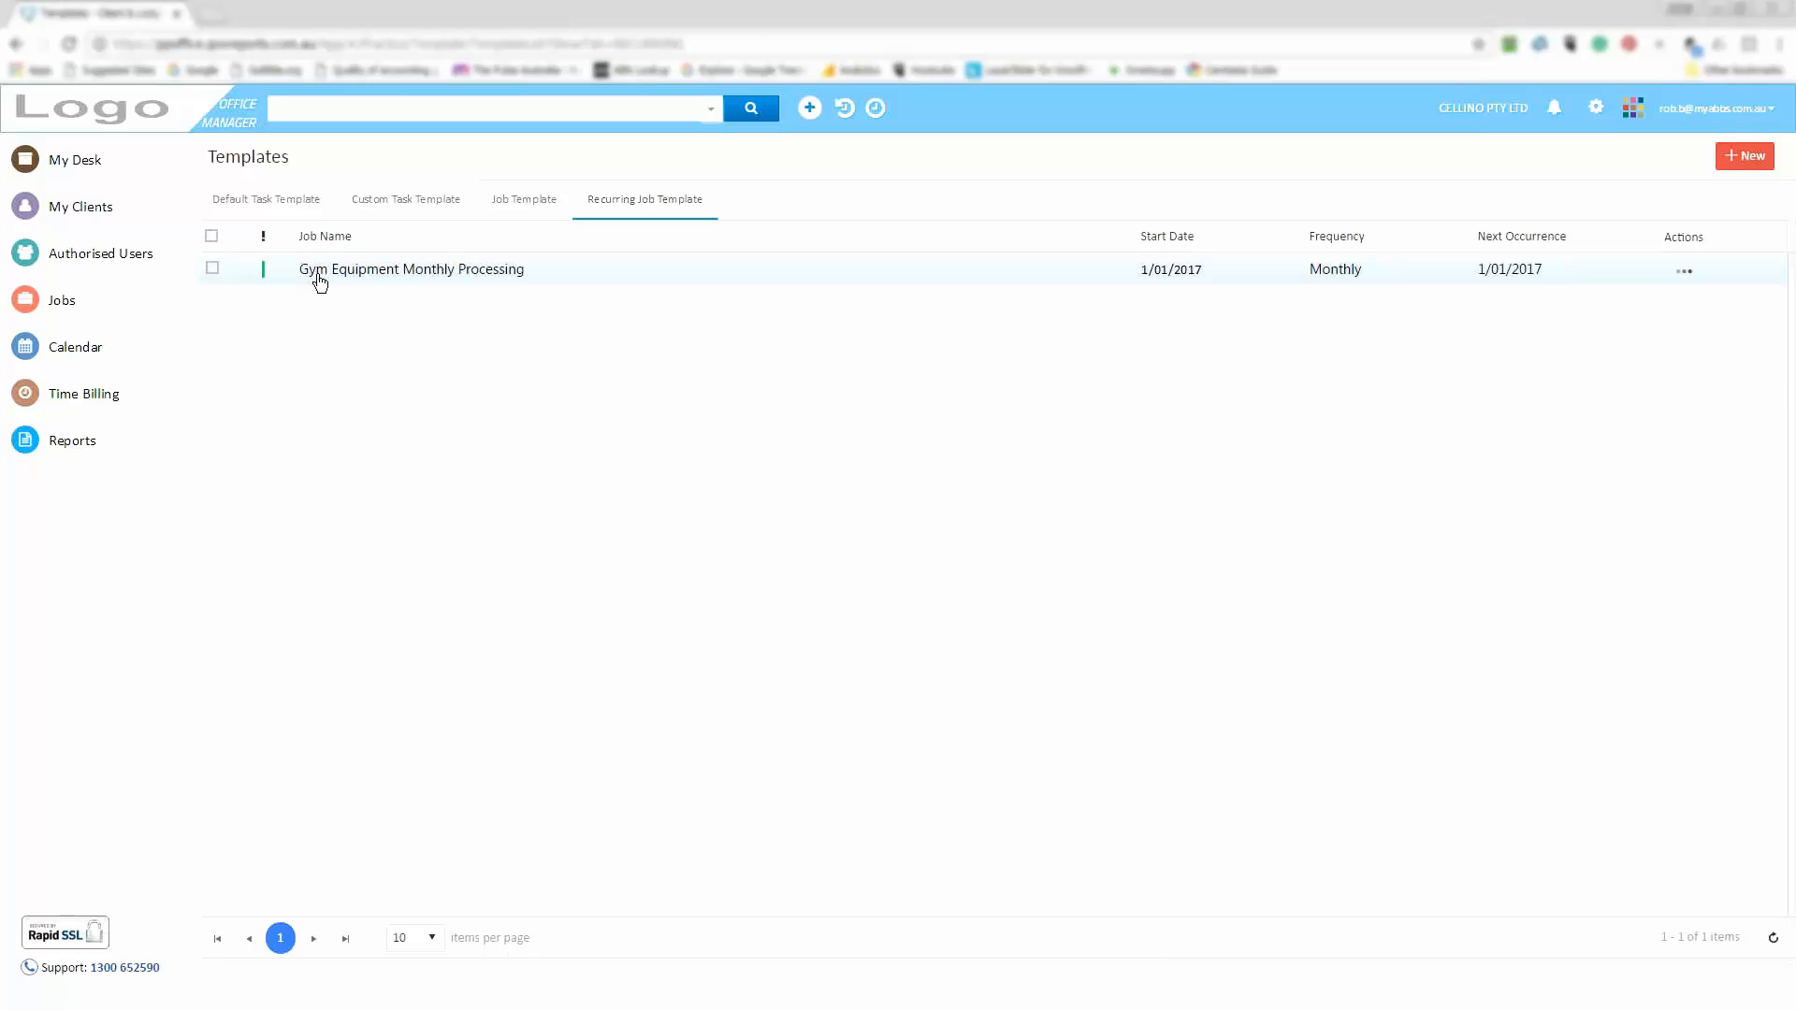
# Show the Open, Task, Delete and Attach Clients actions for the Gym Equipment Monthly Processing row
pyautogui.click(1689, 276)
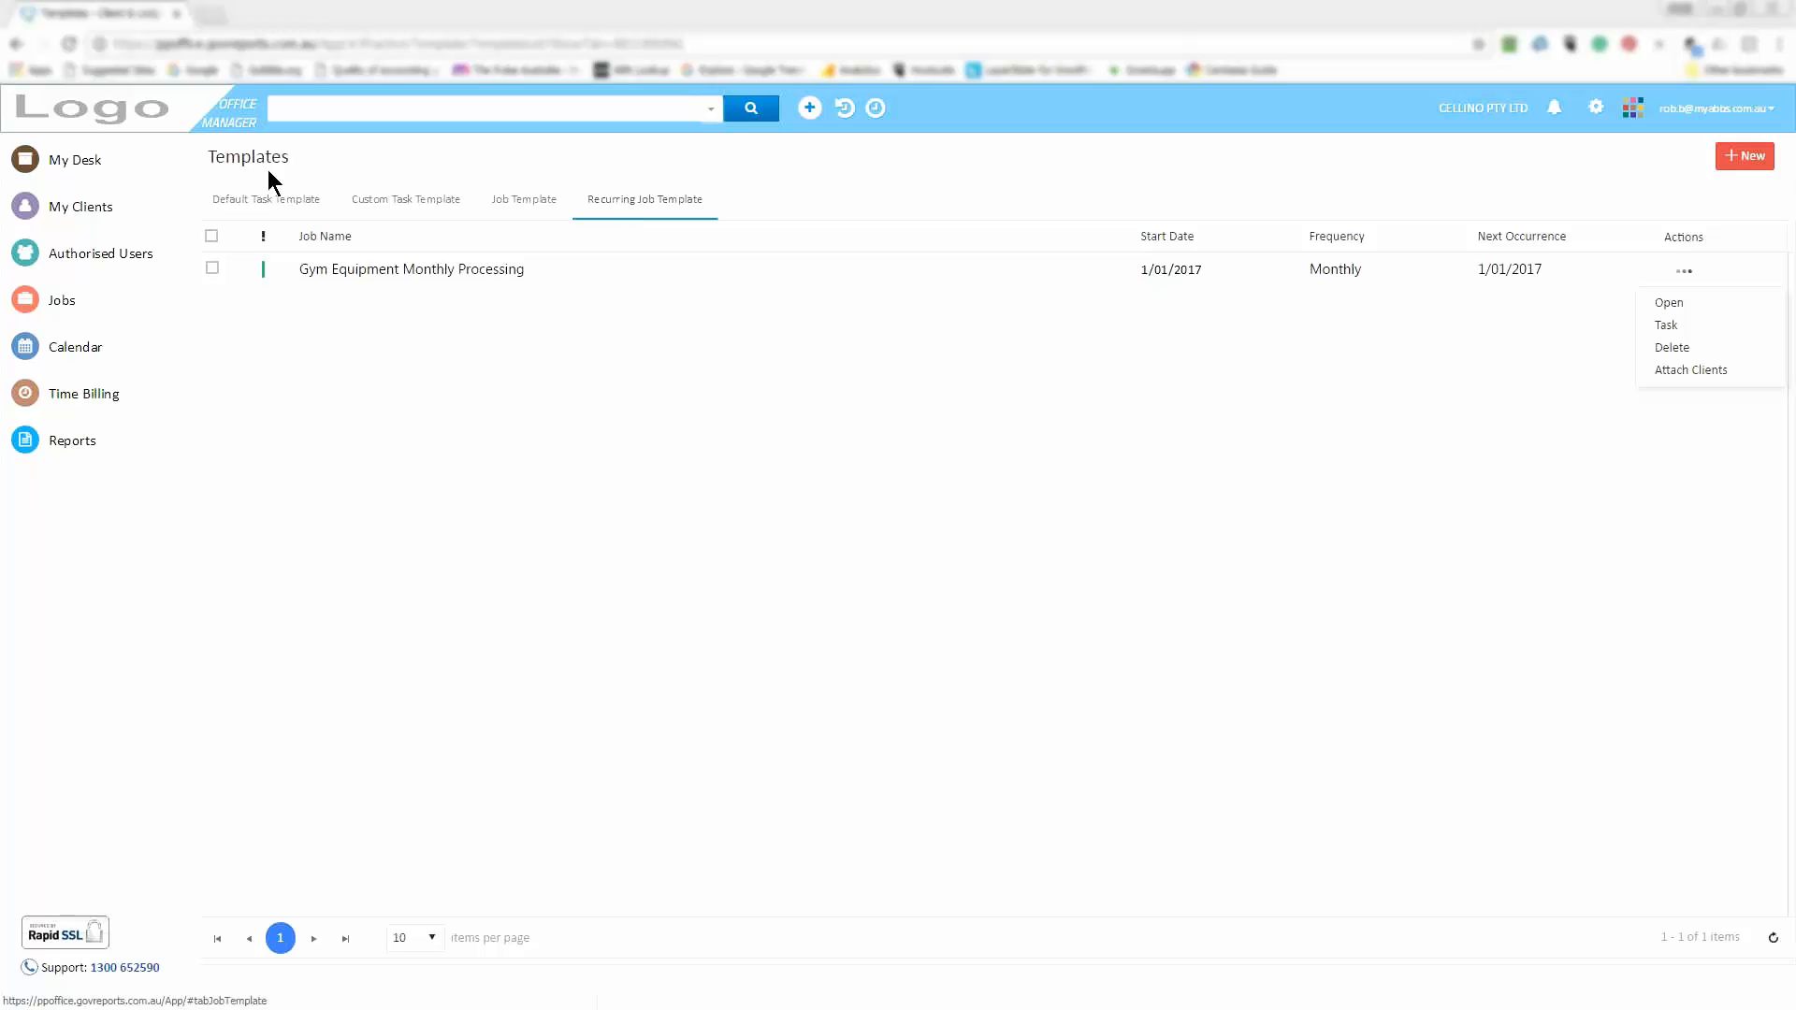
pyautogui.moveTo(75, 309)
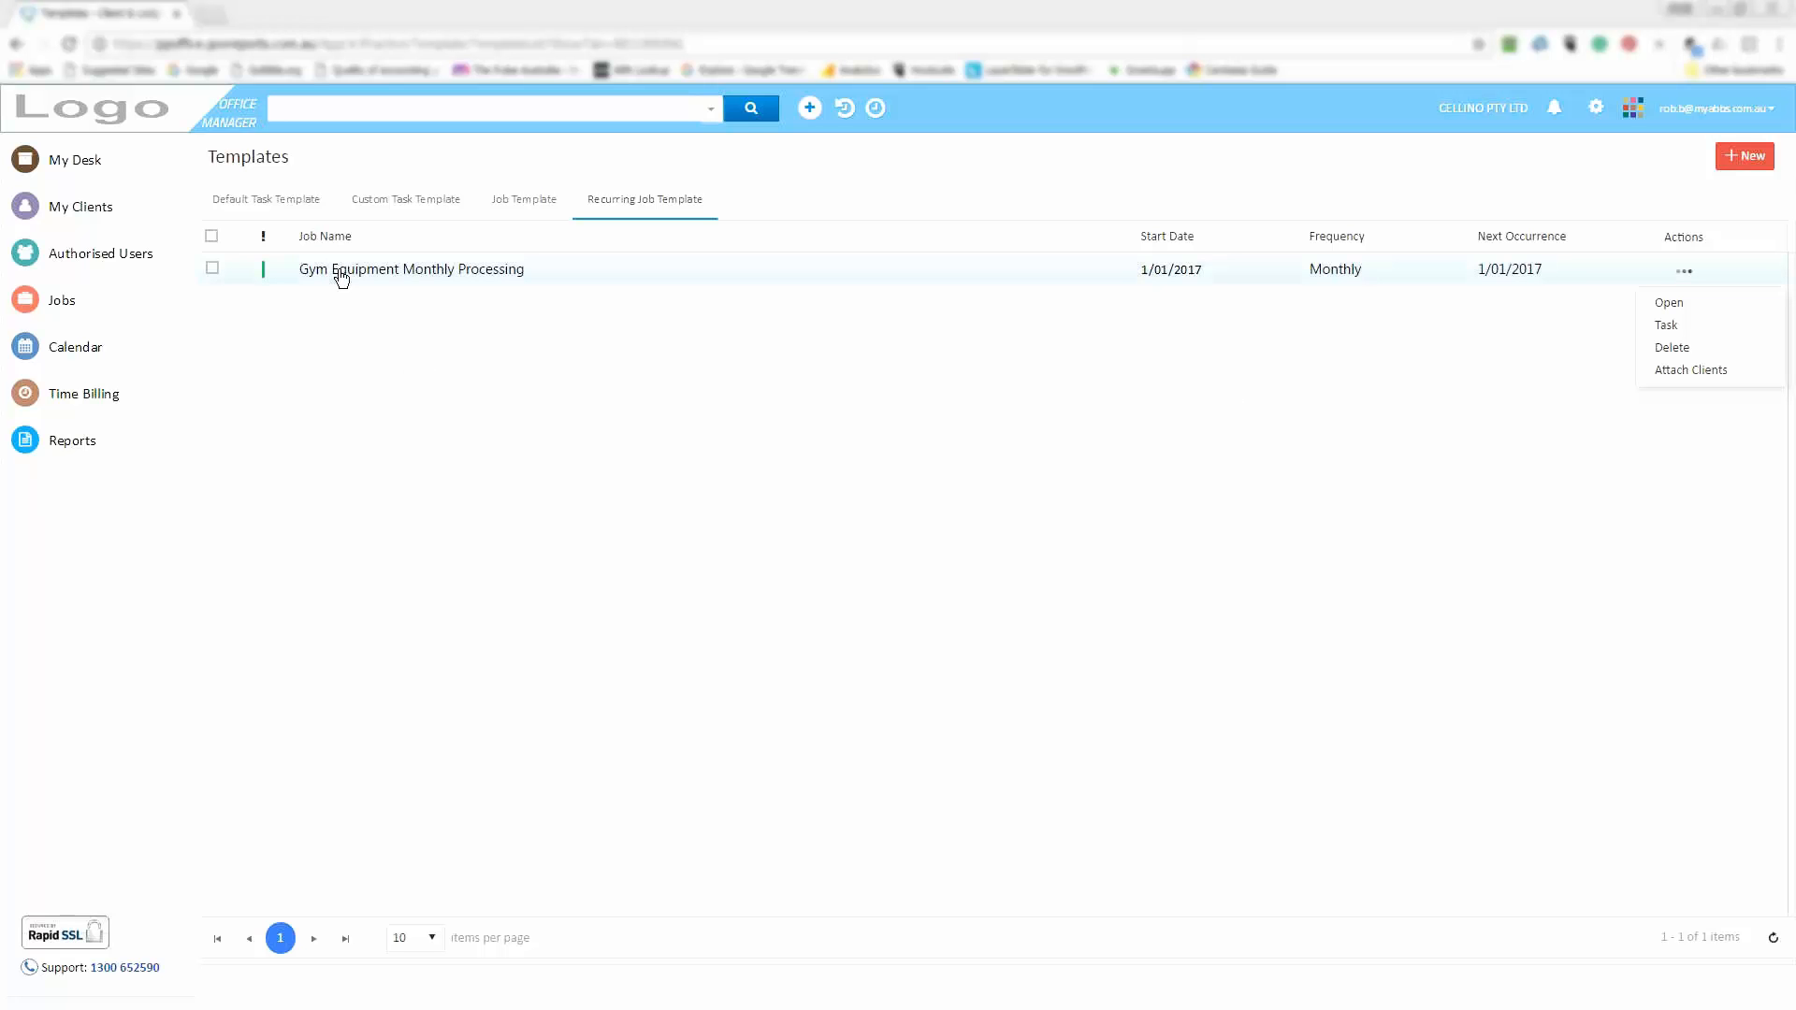
# Open the Gym Equipment Monthly Processing template and view its six tasks with checklist items
pyautogui.click(1674, 309)
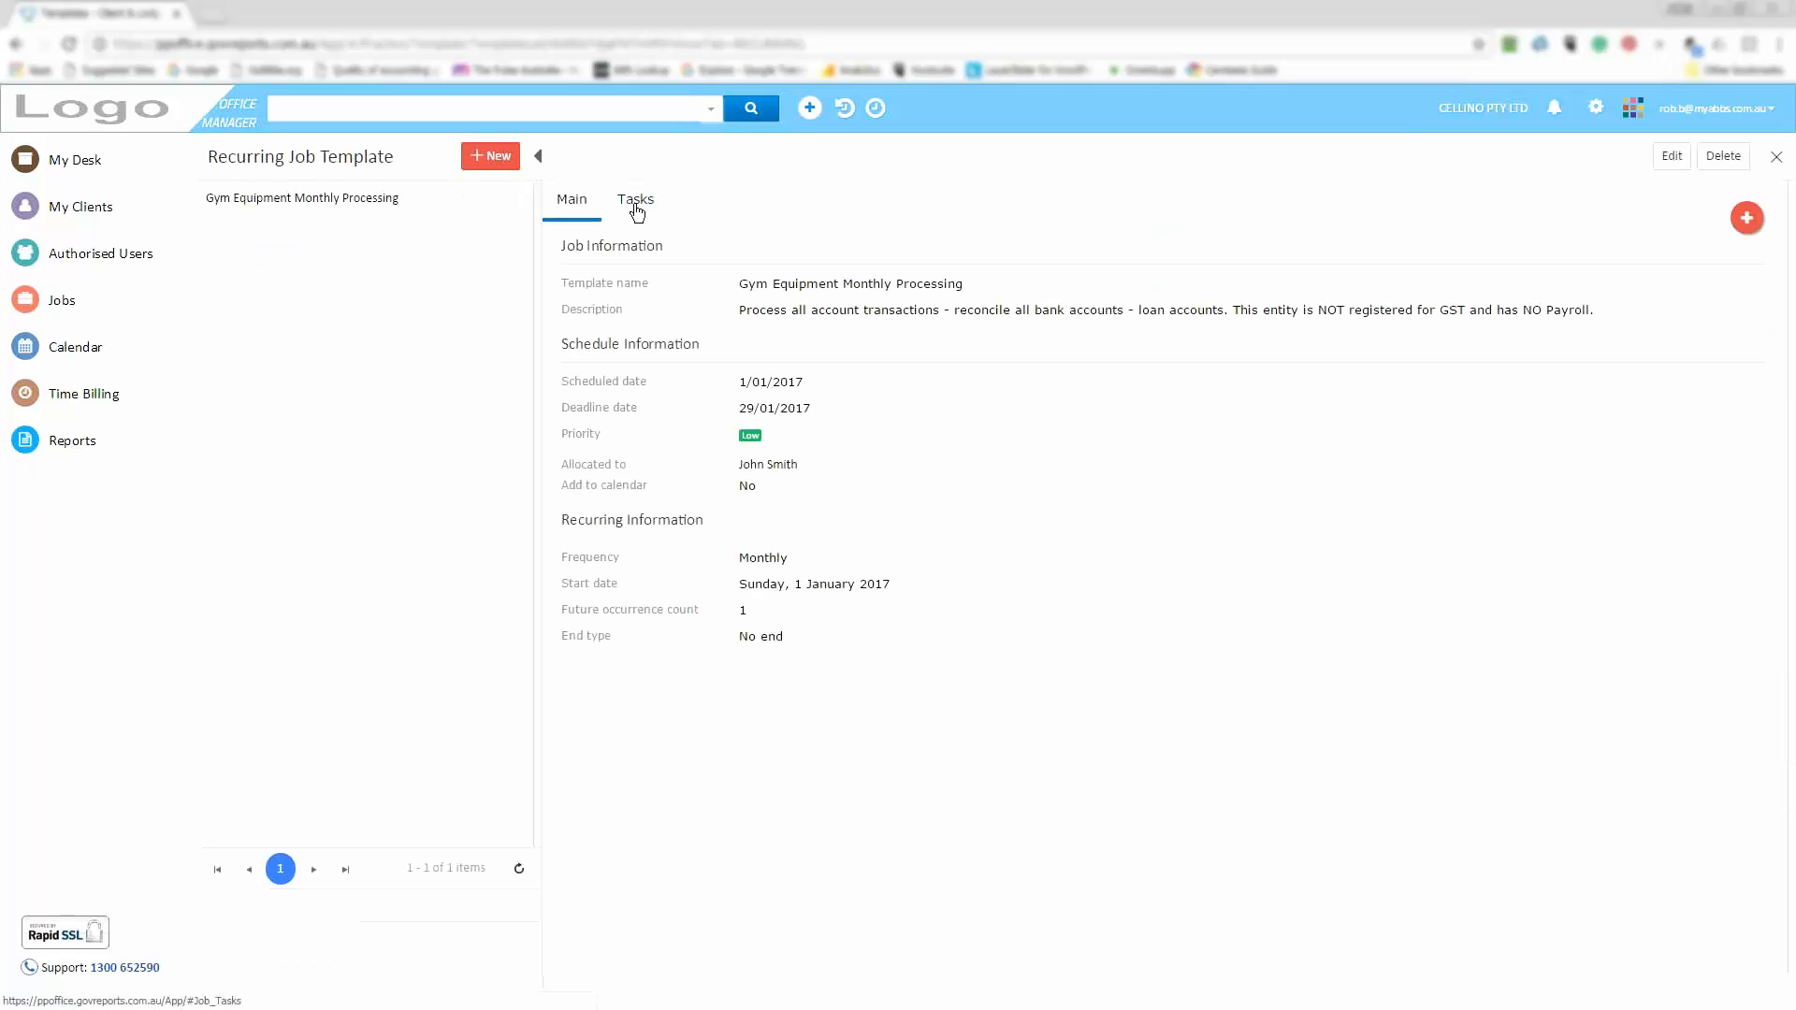
pyautogui.click(636, 207)
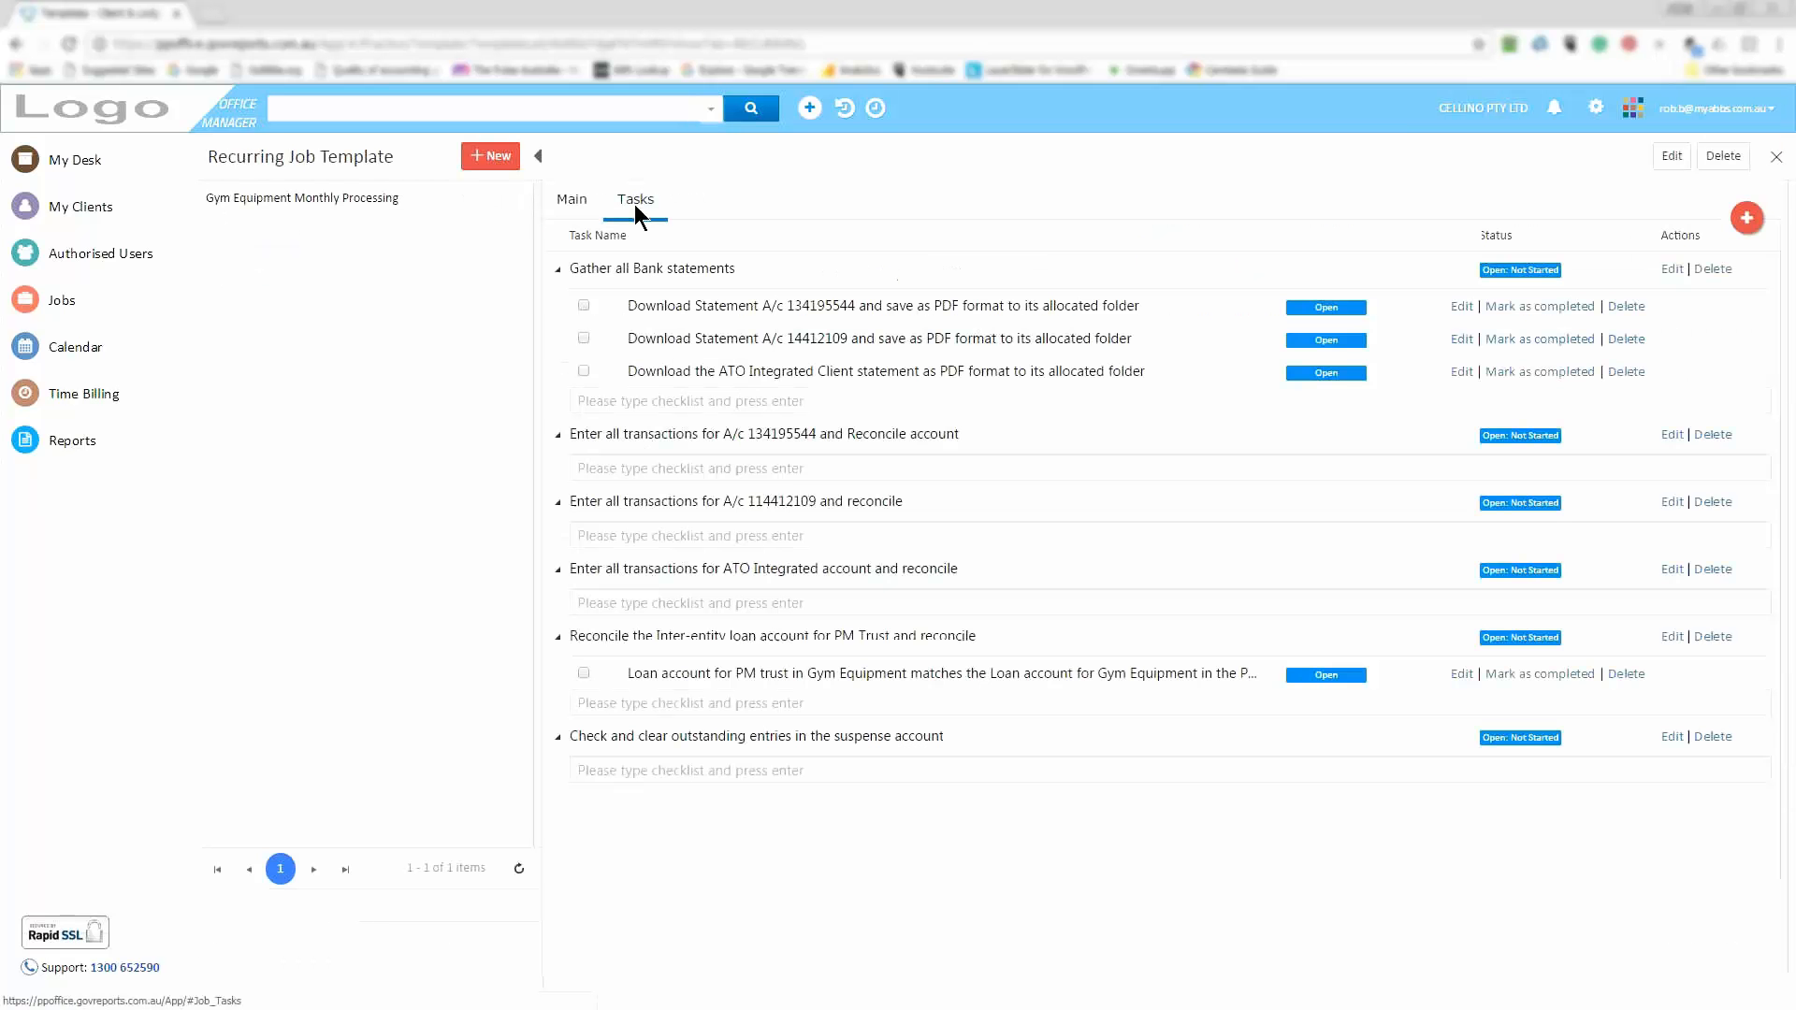
pyautogui.click(1529, 318)
pyautogui.click(1524, 340)
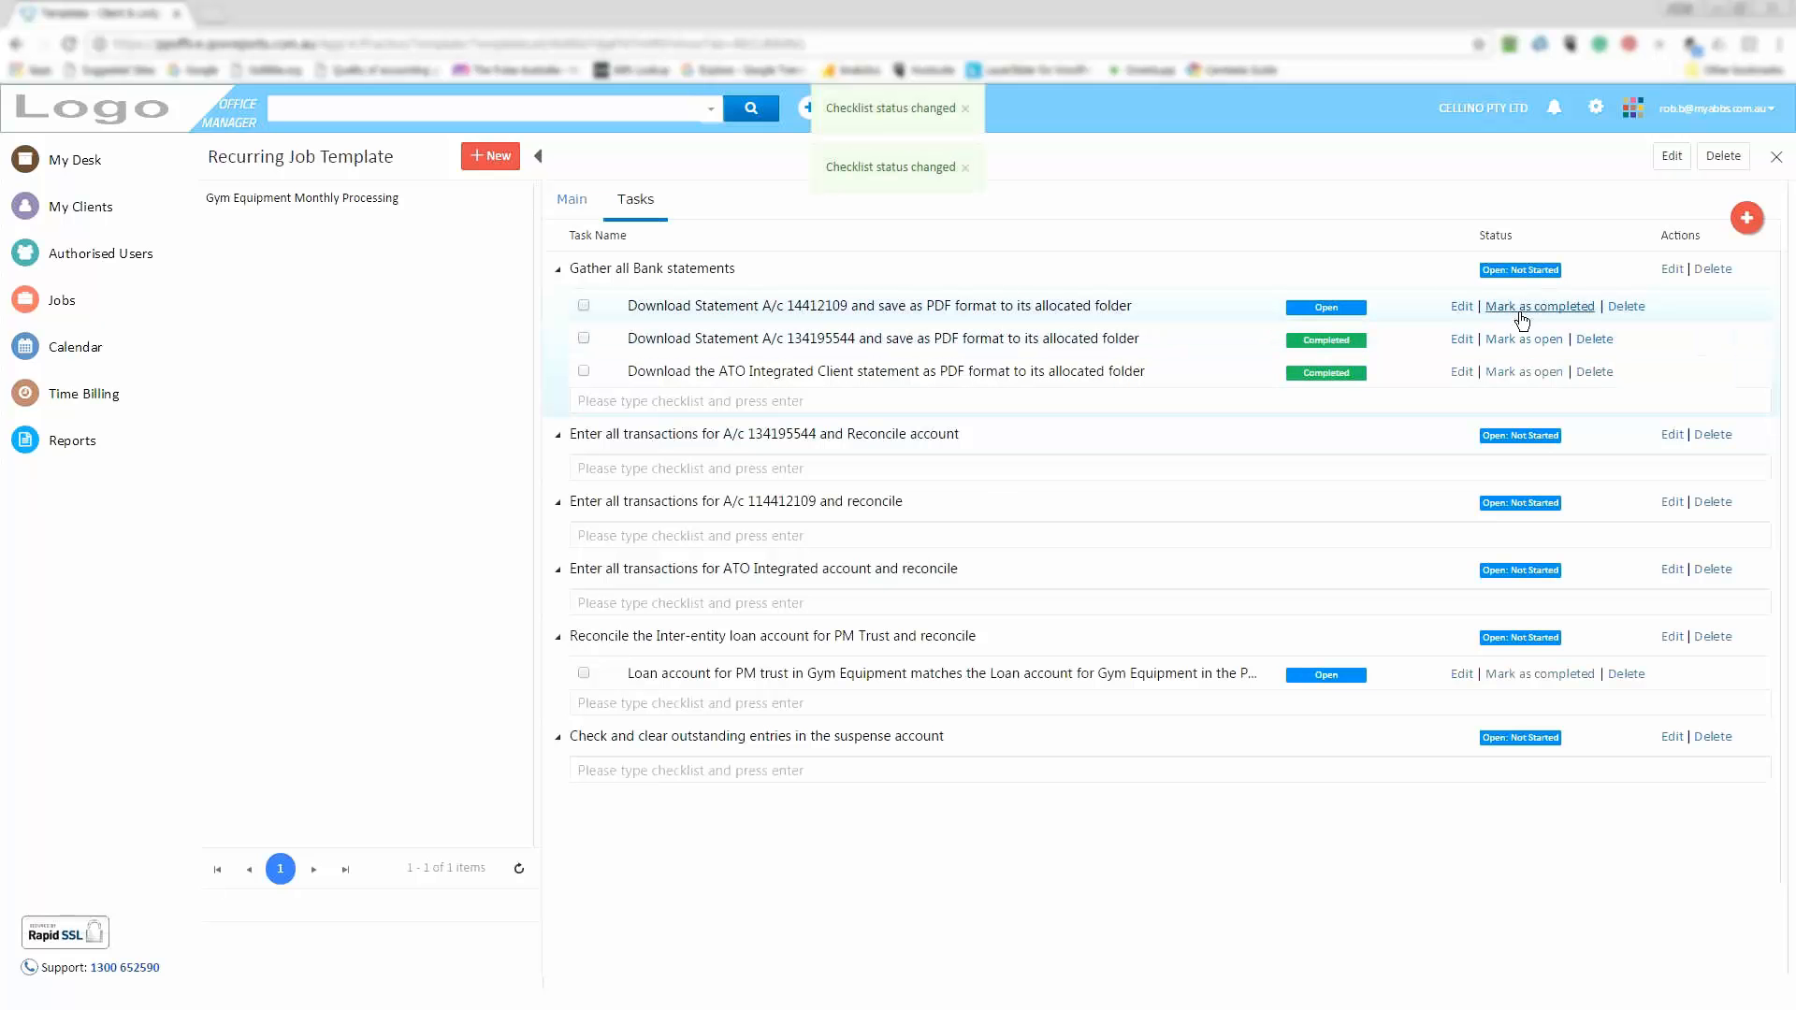
pyautogui.click(1523, 319)
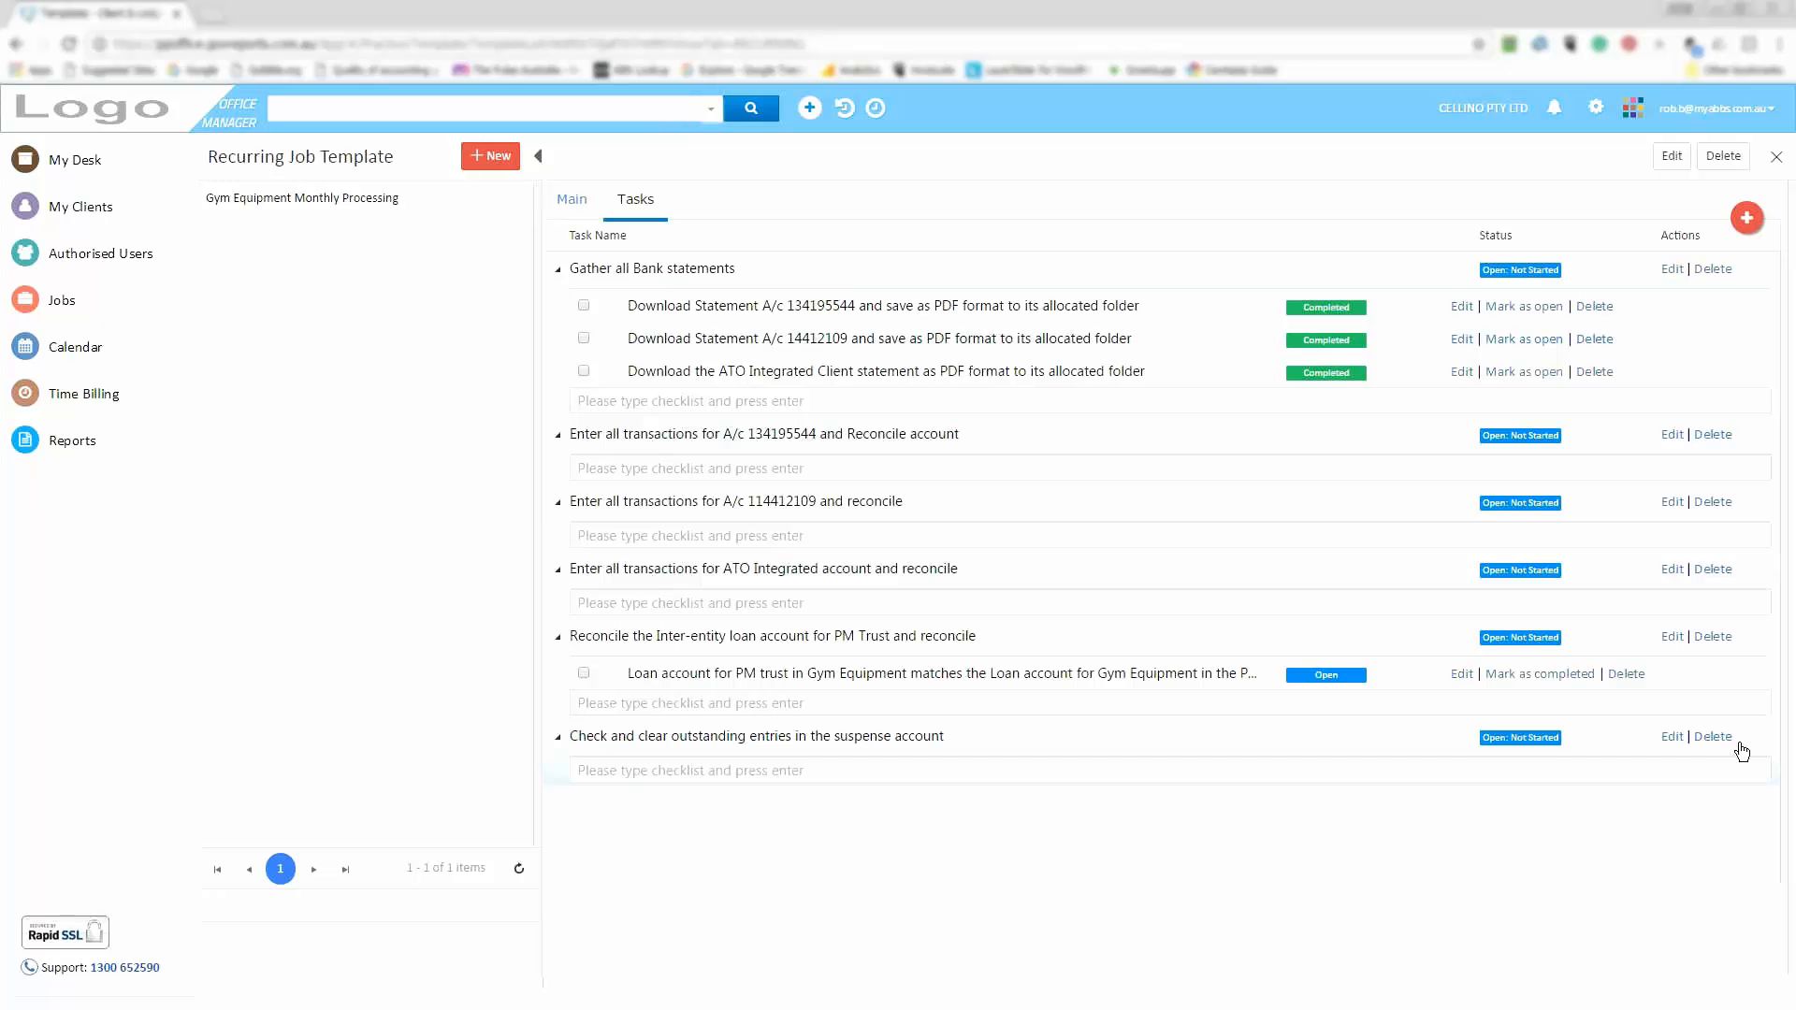
pyautogui.moveTo(32, 441)
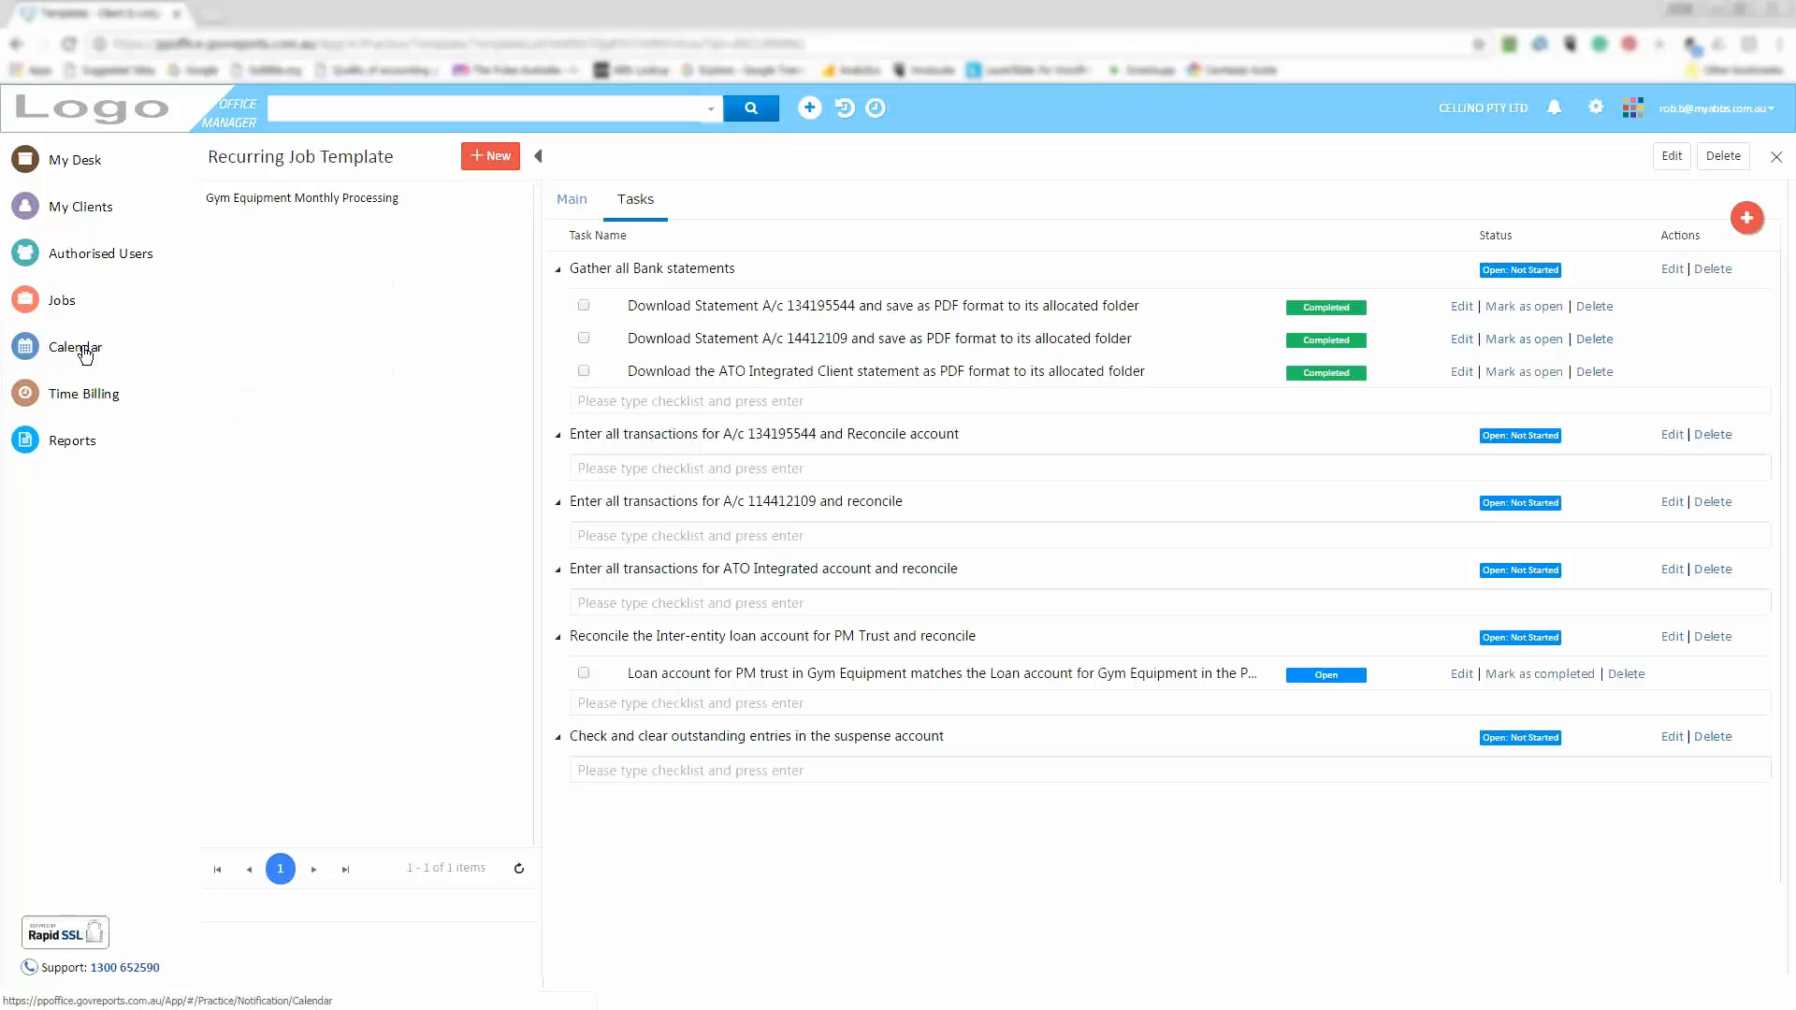
# Review the Gym Equipment Monthly job on the calendar's month view, then bring up My Clients
pyautogui.click(84, 349)
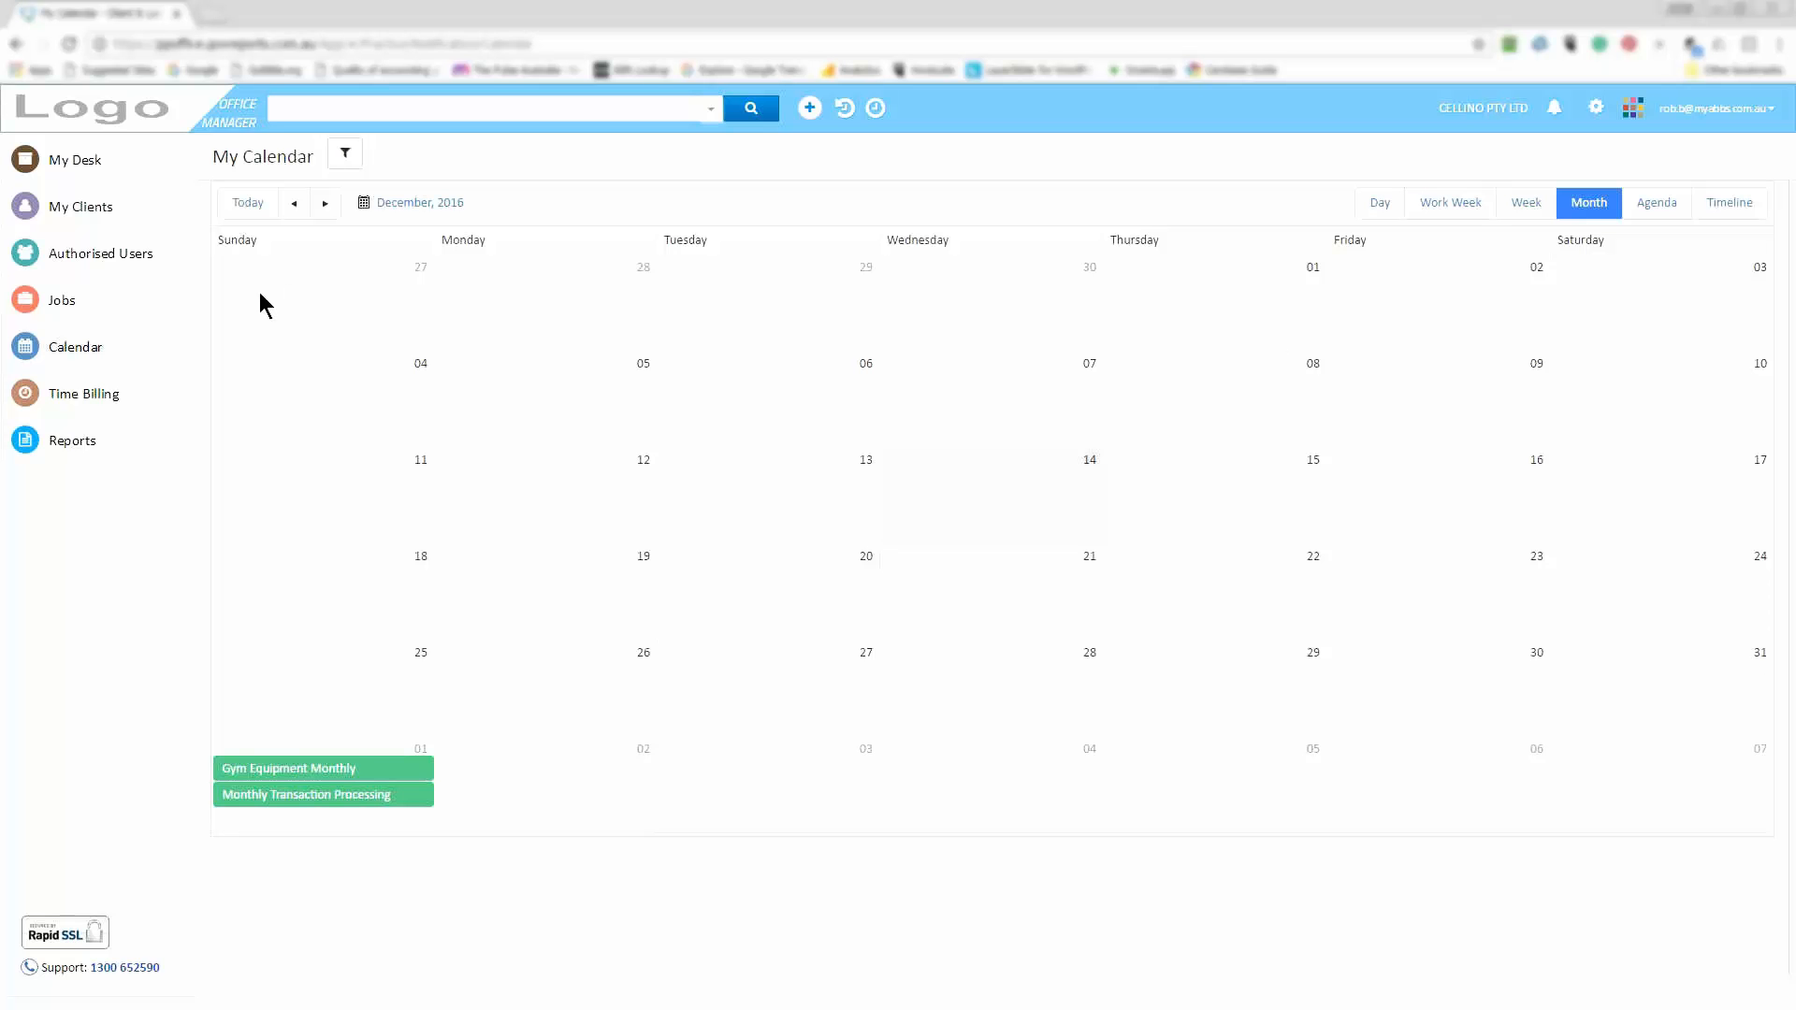
pyautogui.moveTo(62, 284)
pyautogui.moveTo(140, 309)
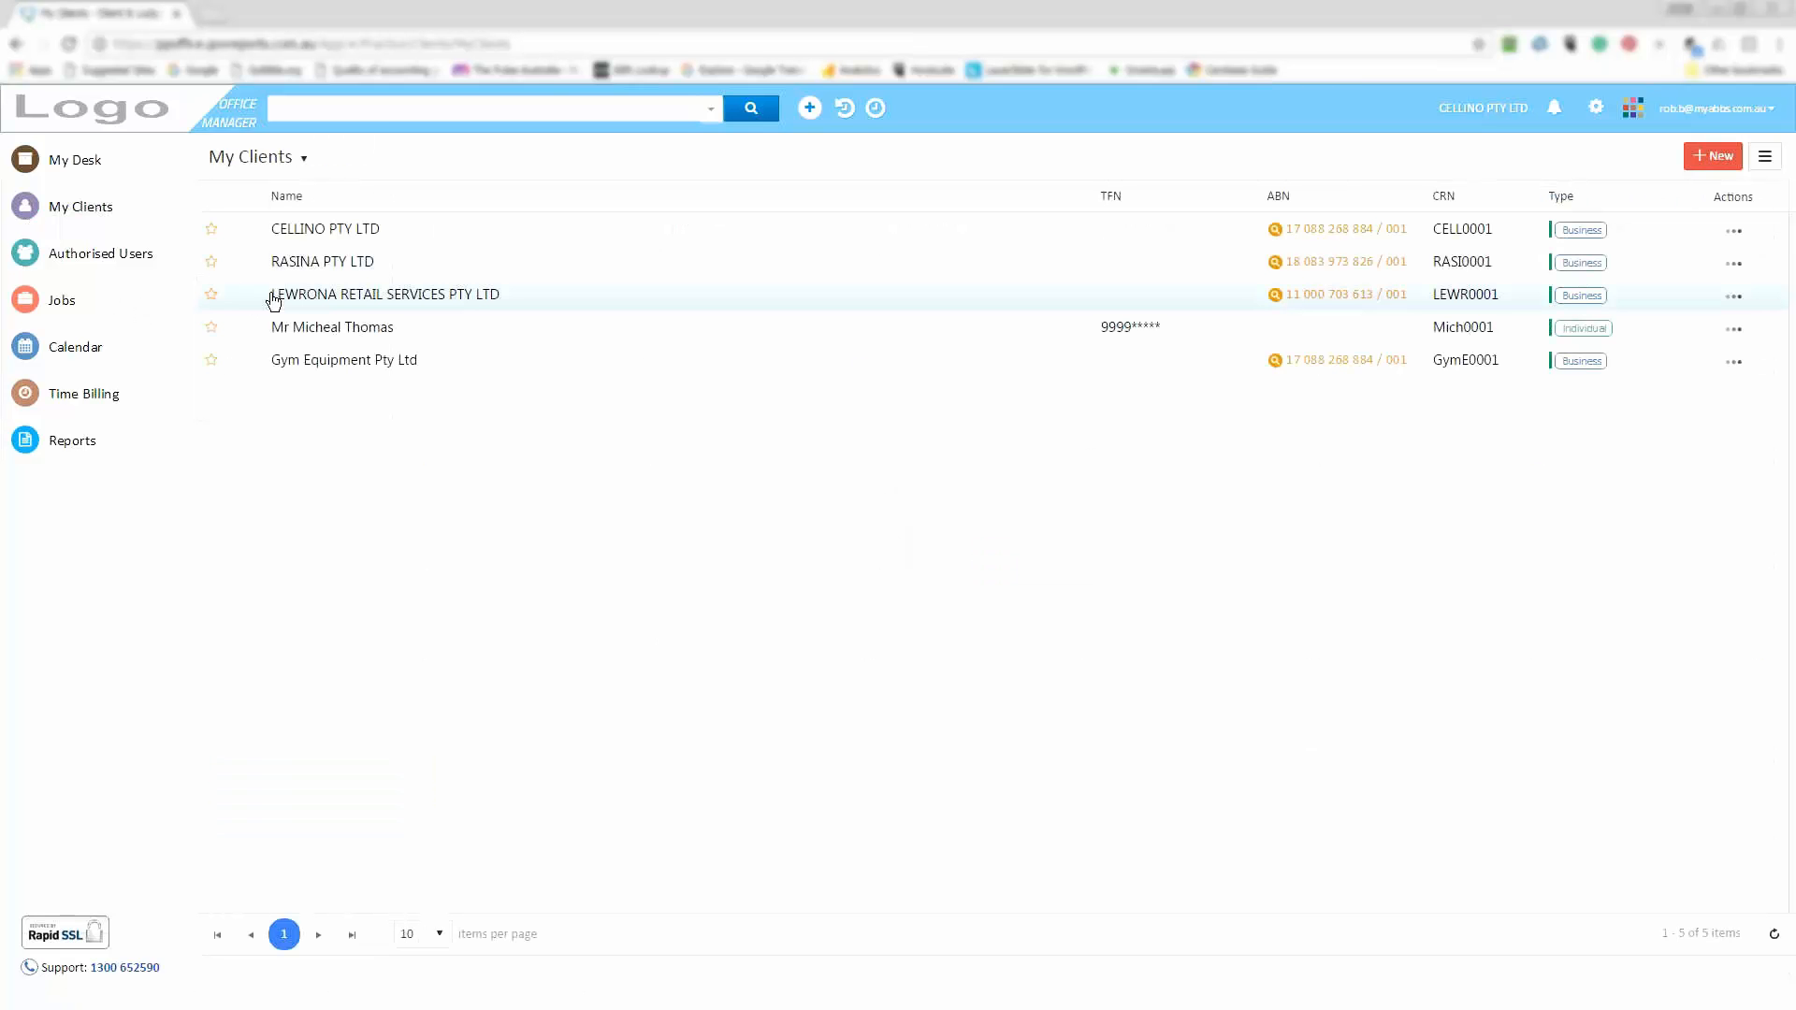
# Open Gym Equipment Pty Ltd's client record and close its ABN details to return to it
pyautogui.click(332, 366)
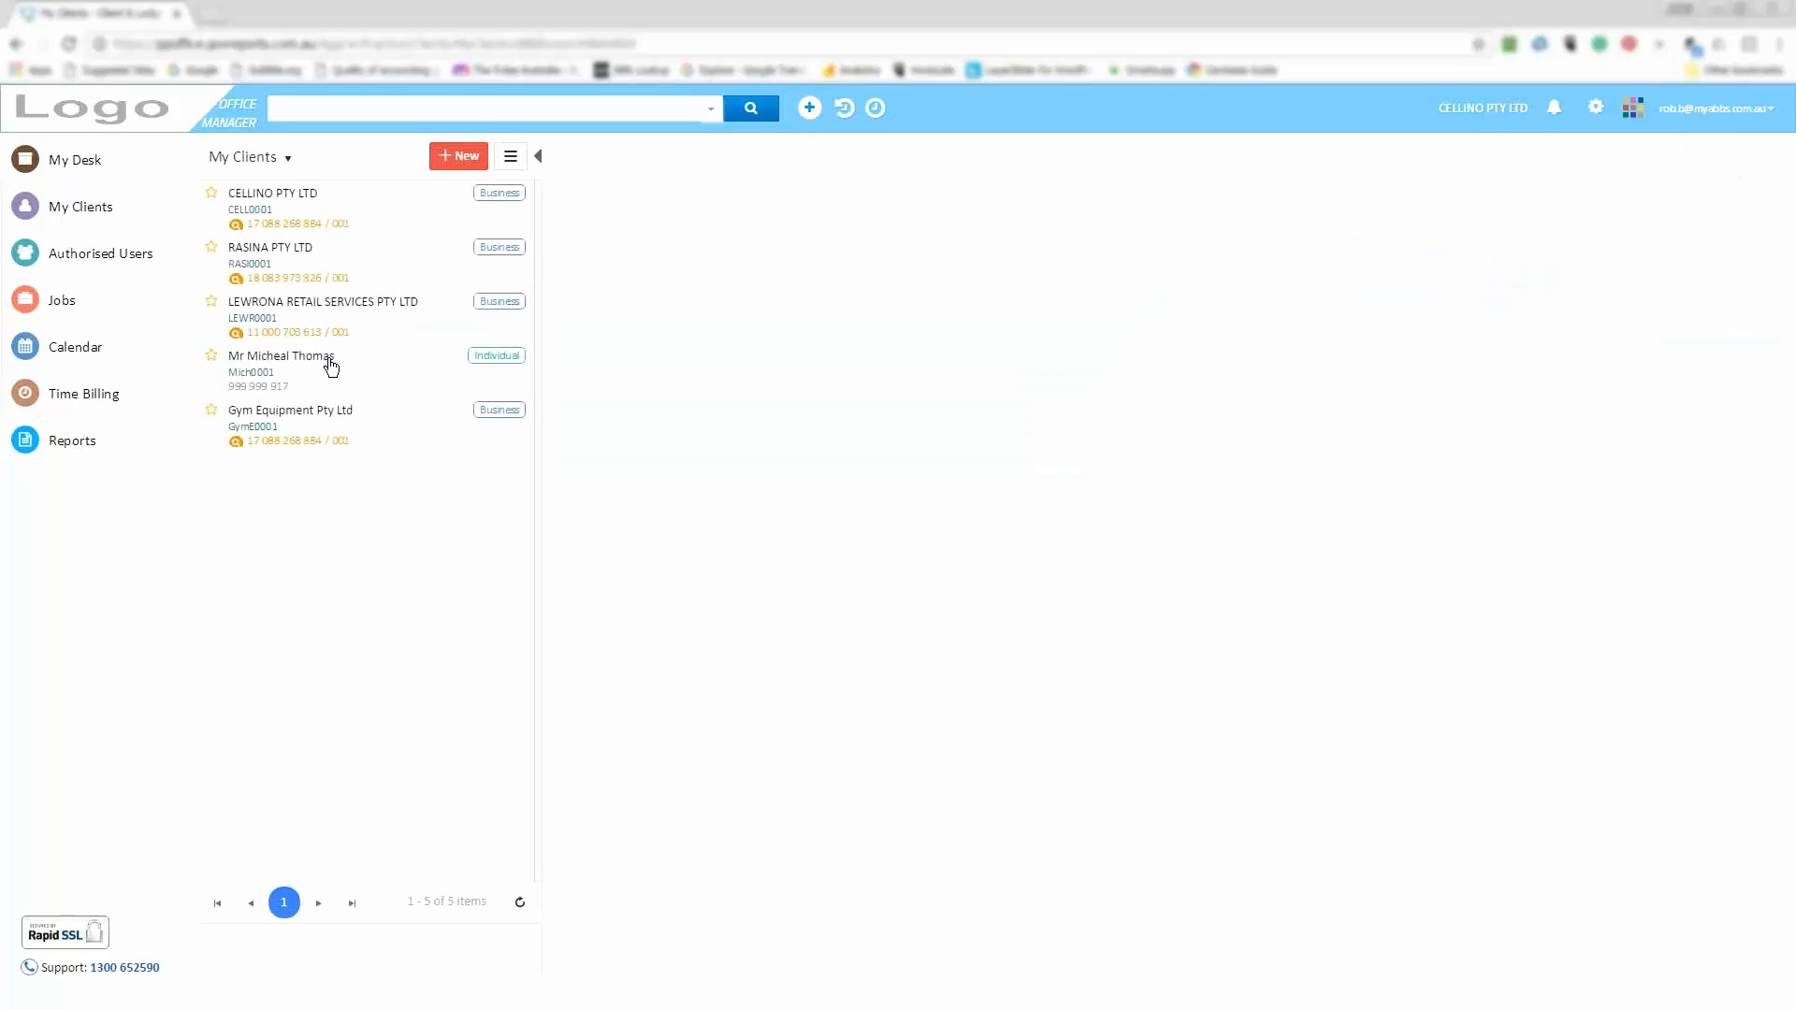
pyautogui.click(318, 445)
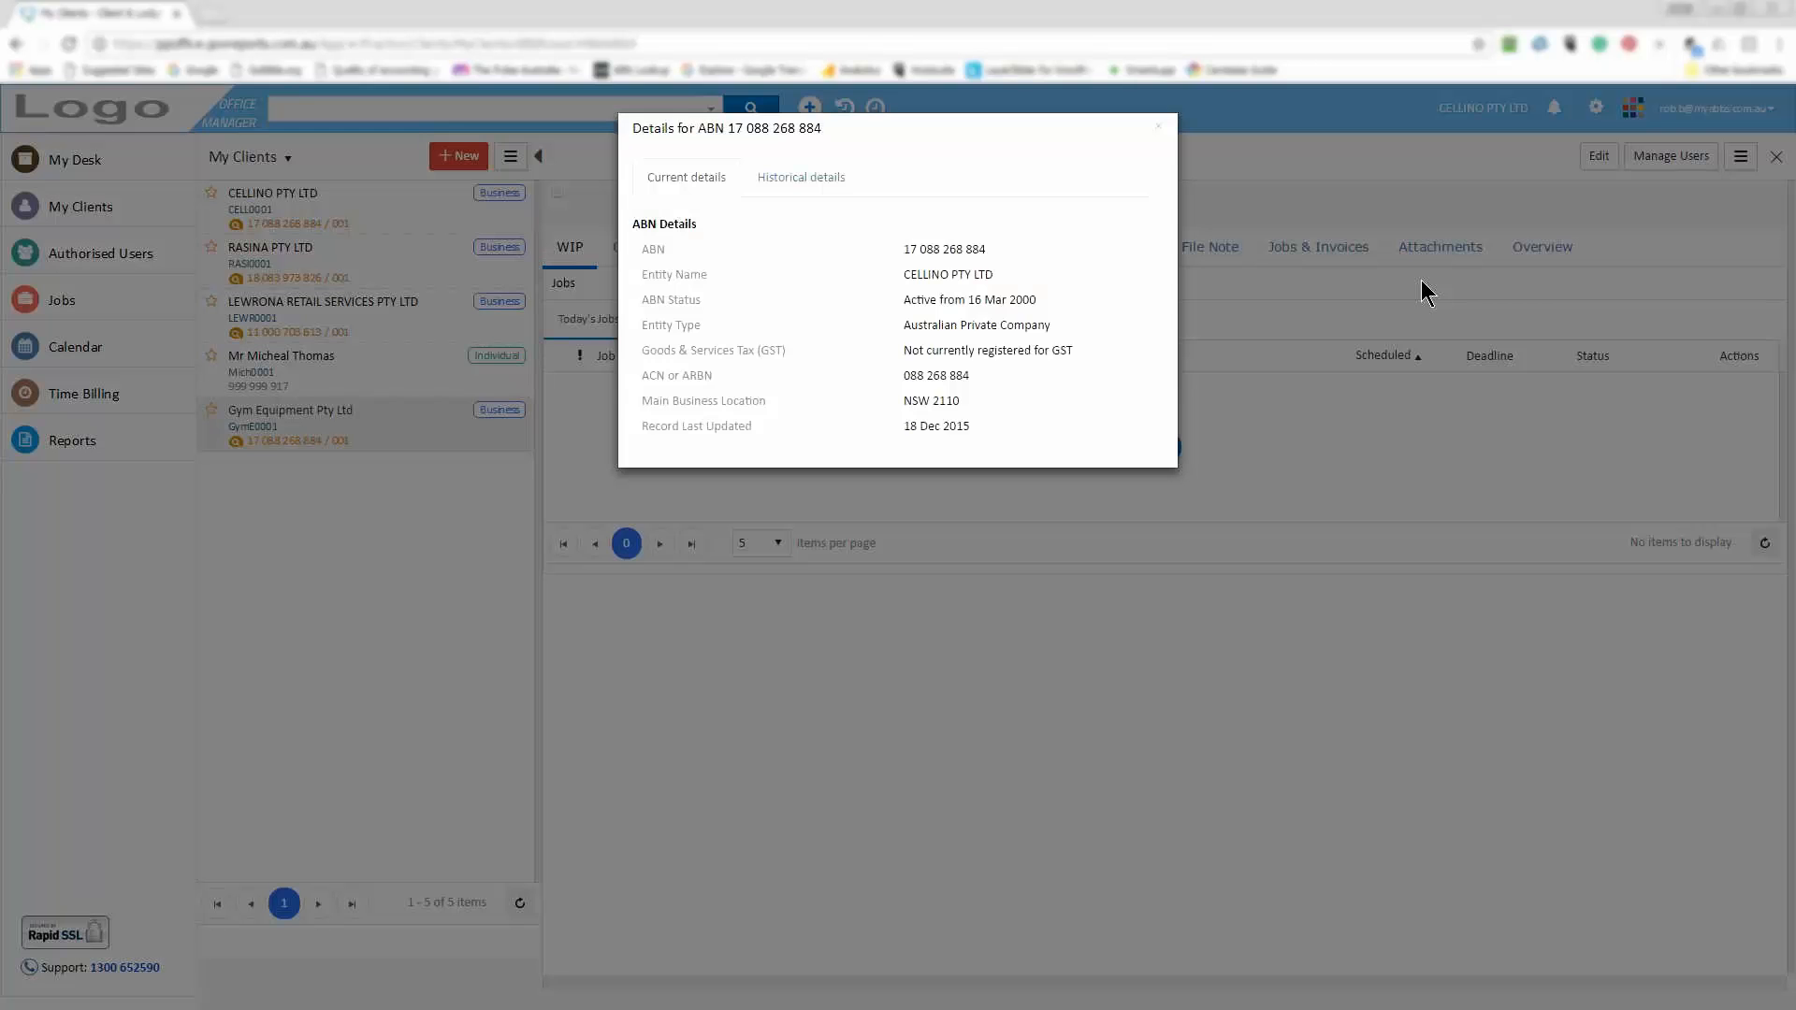
pyautogui.click(1159, 125)
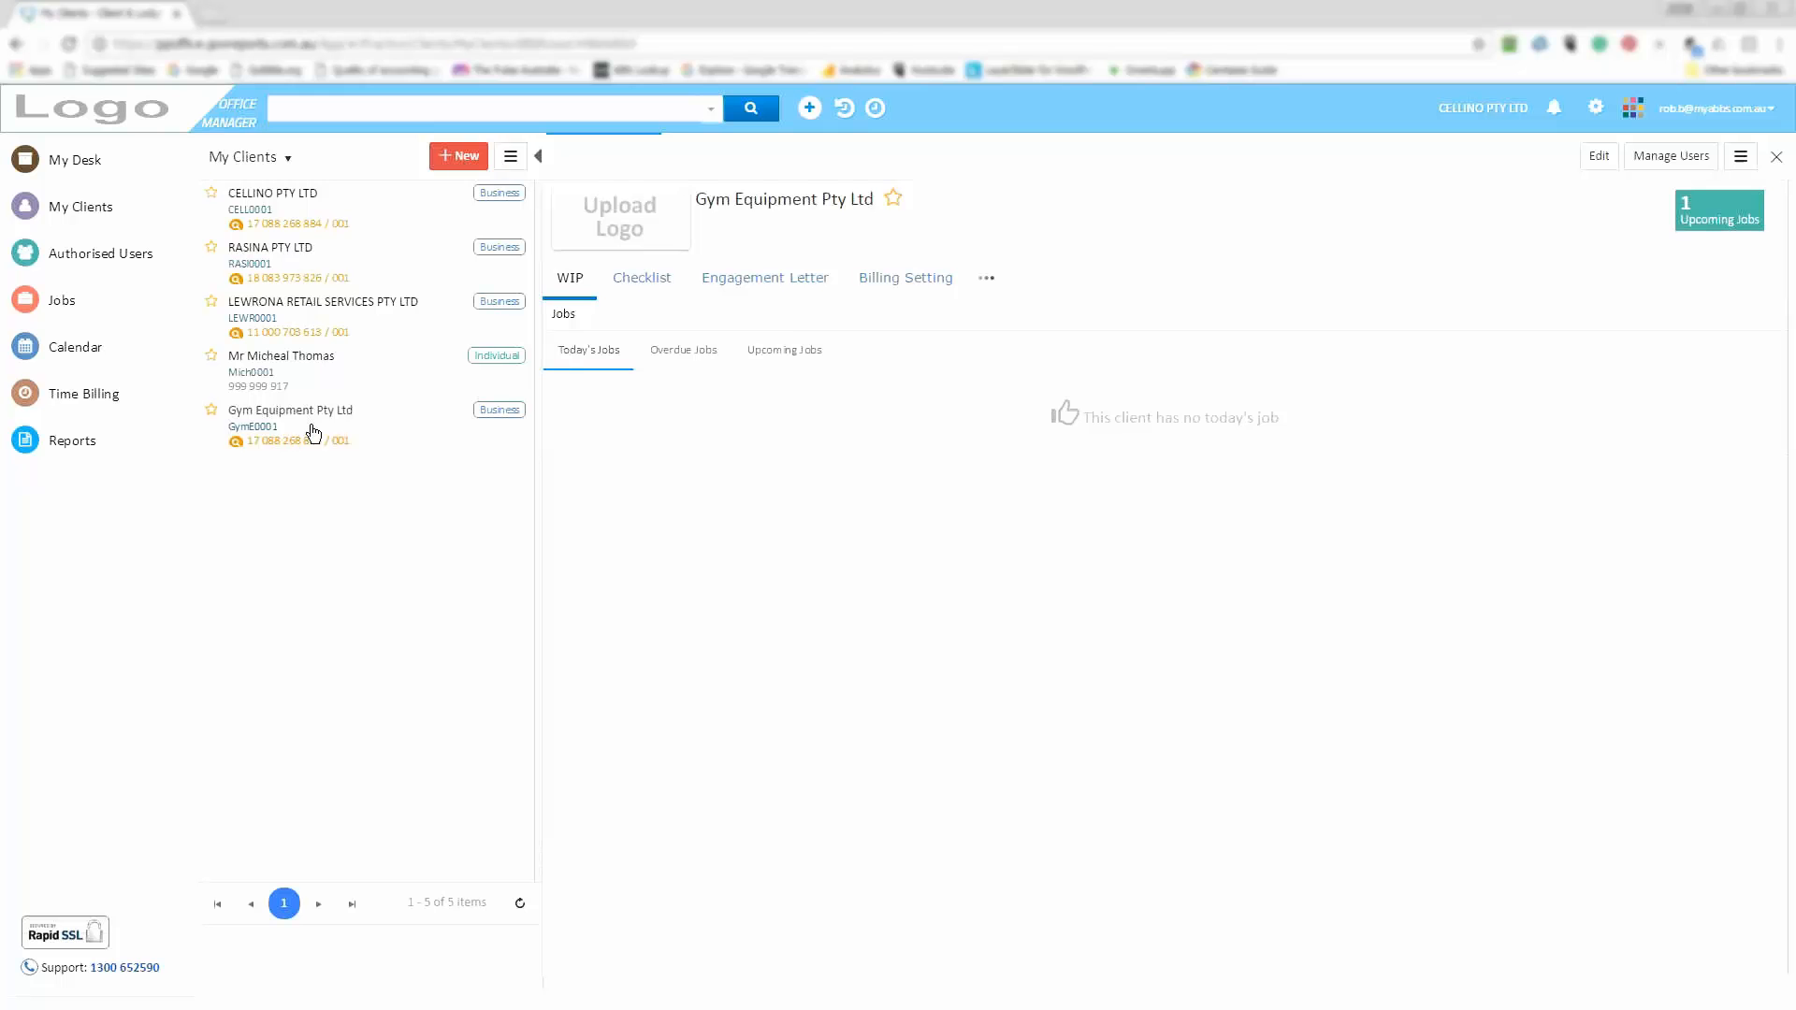